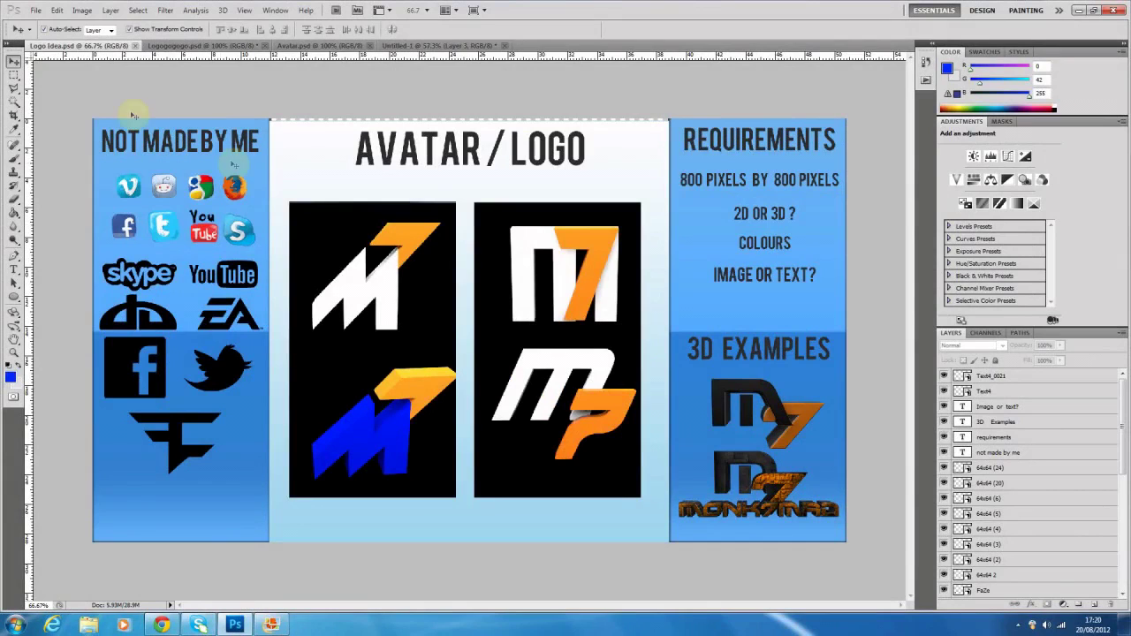
Examine the social media and brand logos in the Not Made By Me section, including the Facebook examples
drag(76, 81, 216, 491)
click(221, 106)
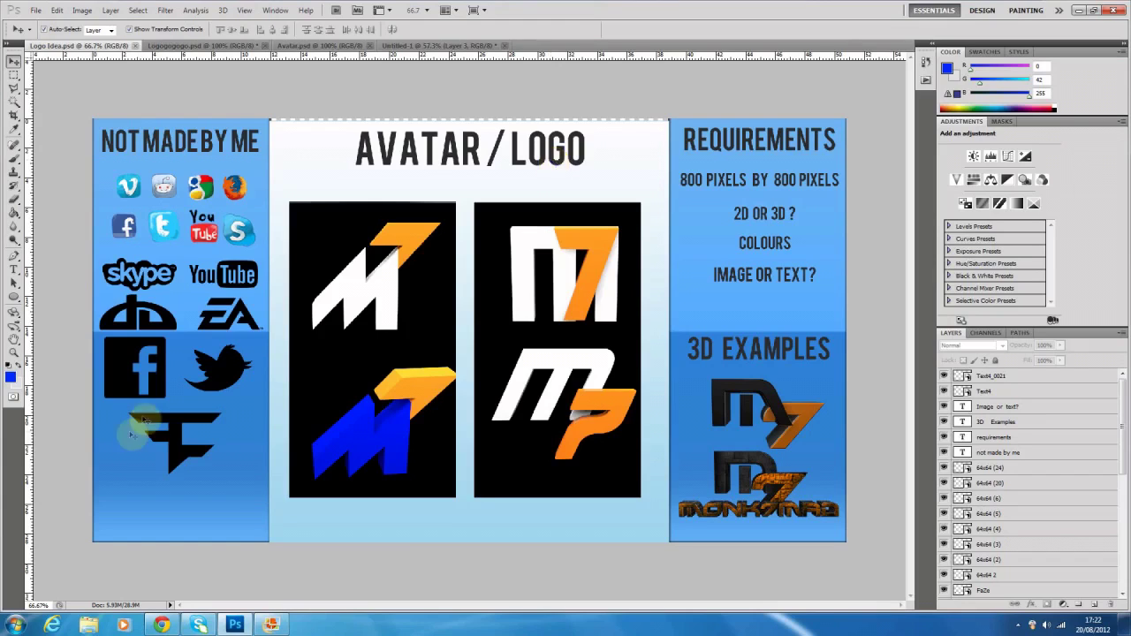
click(134, 381)
click(81, 446)
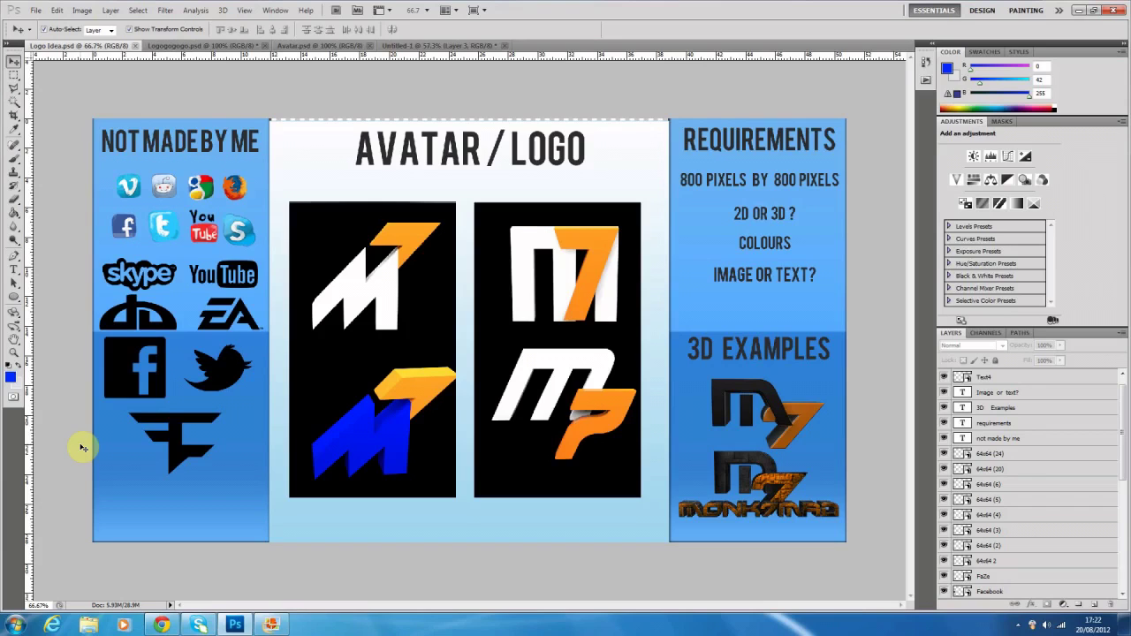
click(154, 383)
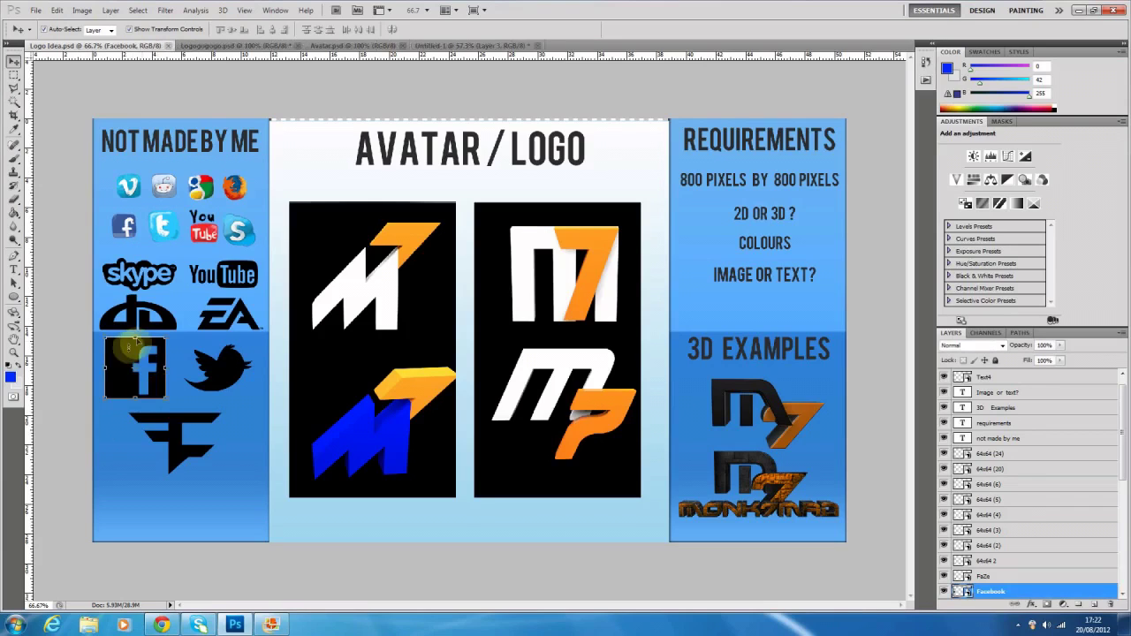
click(81, 399)
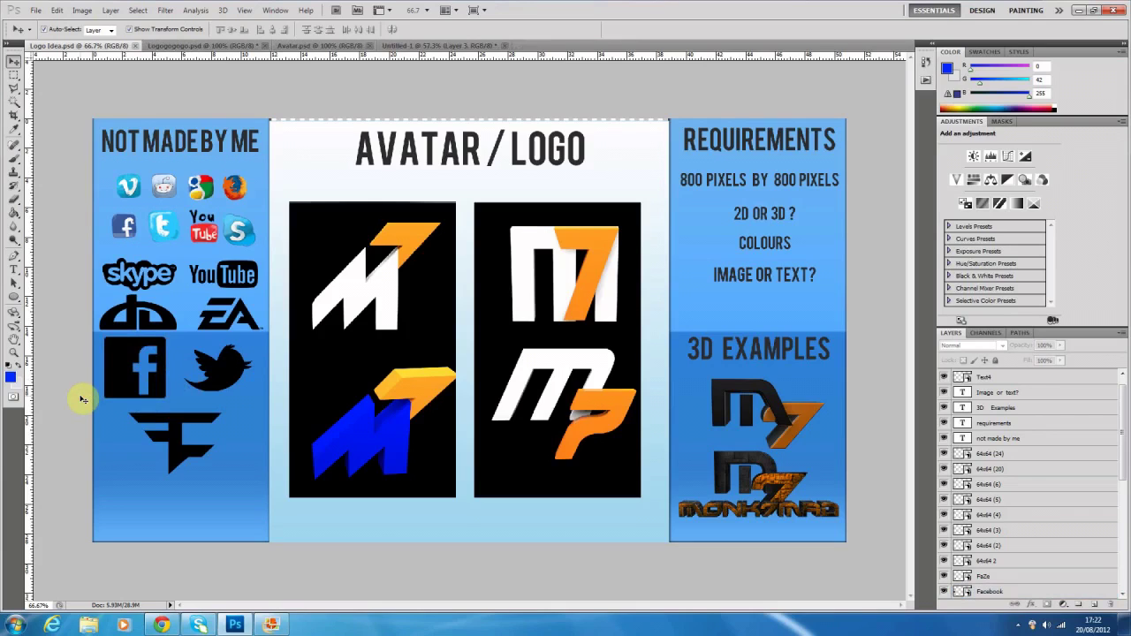
click(133, 382)
click(70, 403)
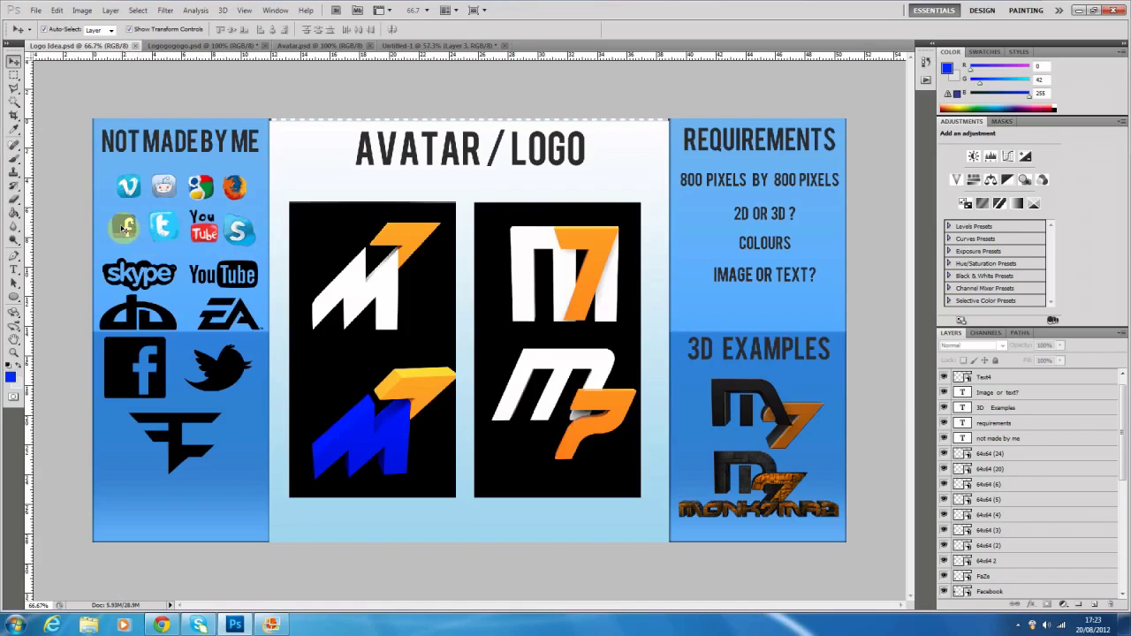
click(125, 230)
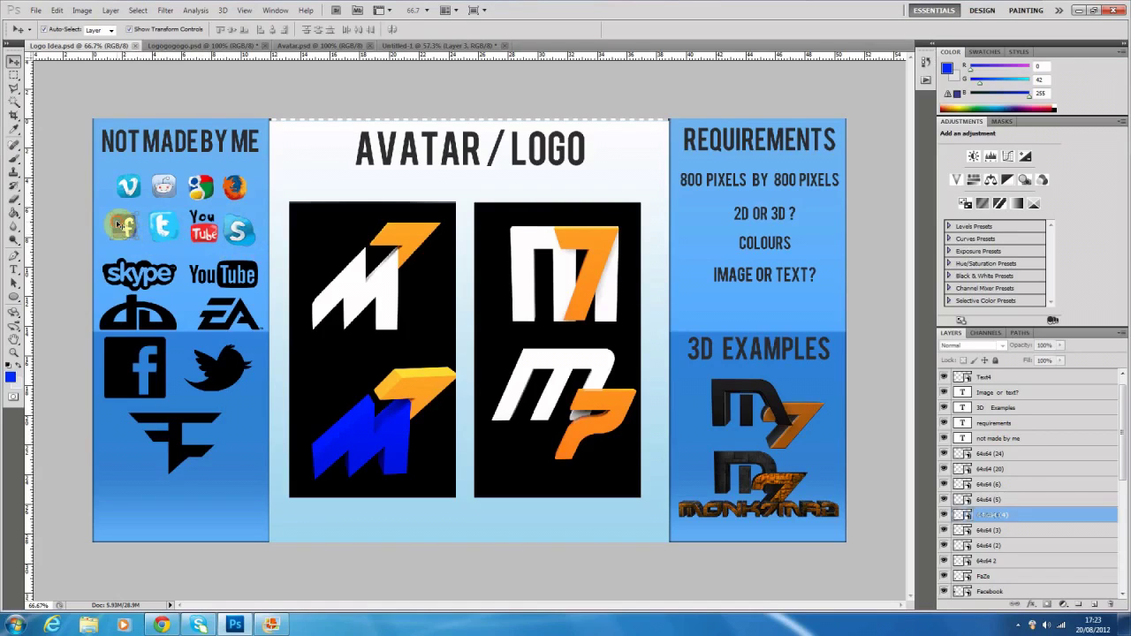
click(70, 237)
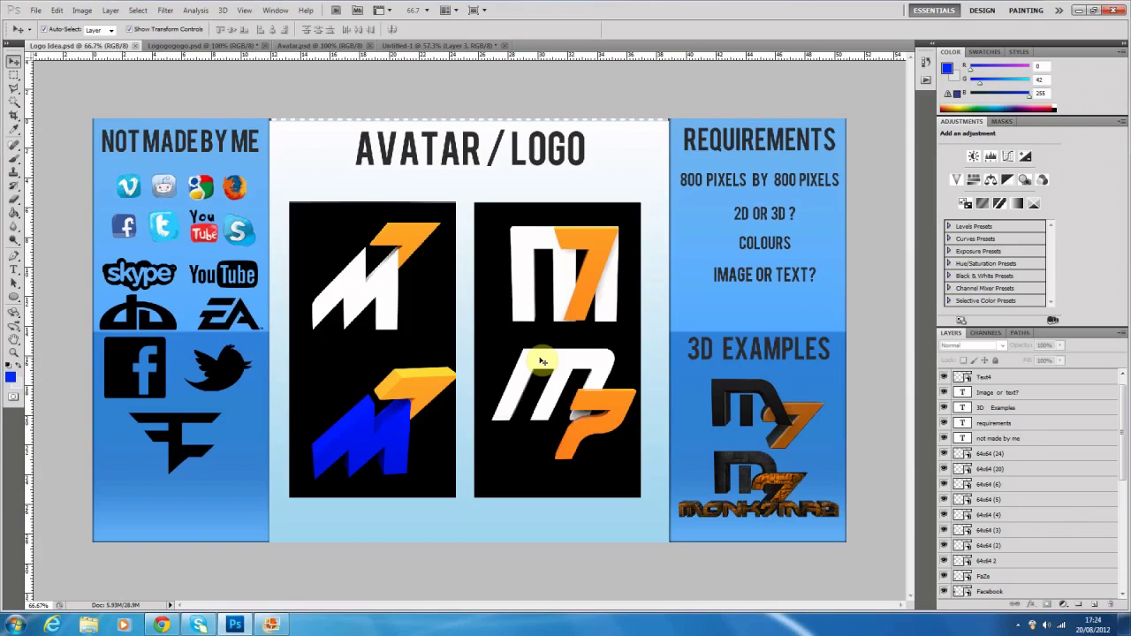
Examine the sample M7 logos on the black panels in the Avatar / Logo section
click(416, 294)
click(502, 425)
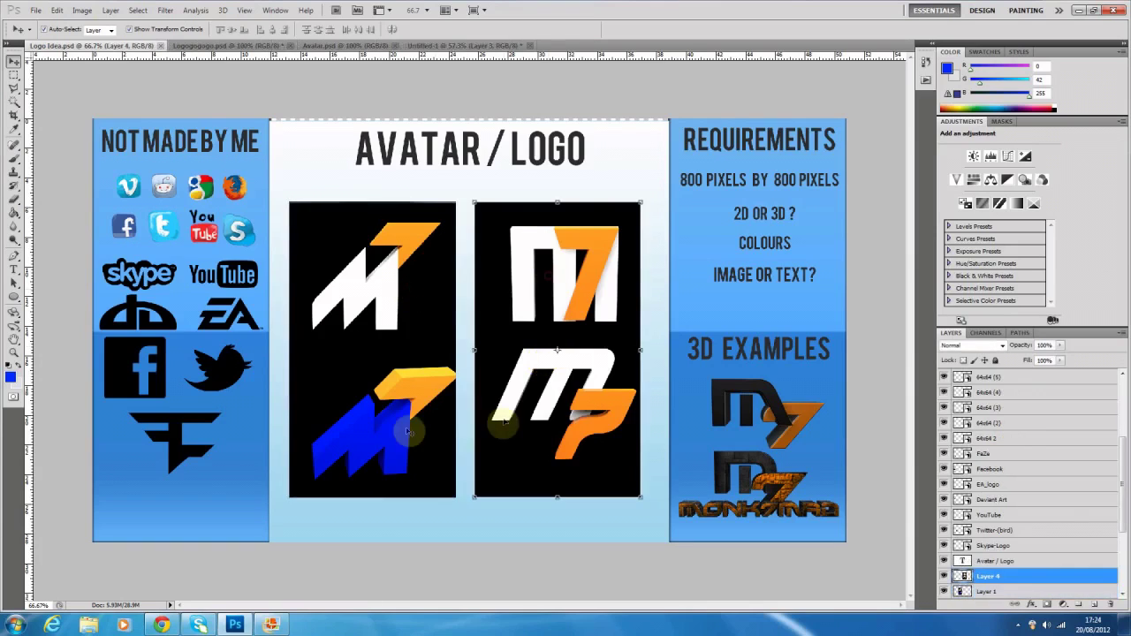
click(614, 548)
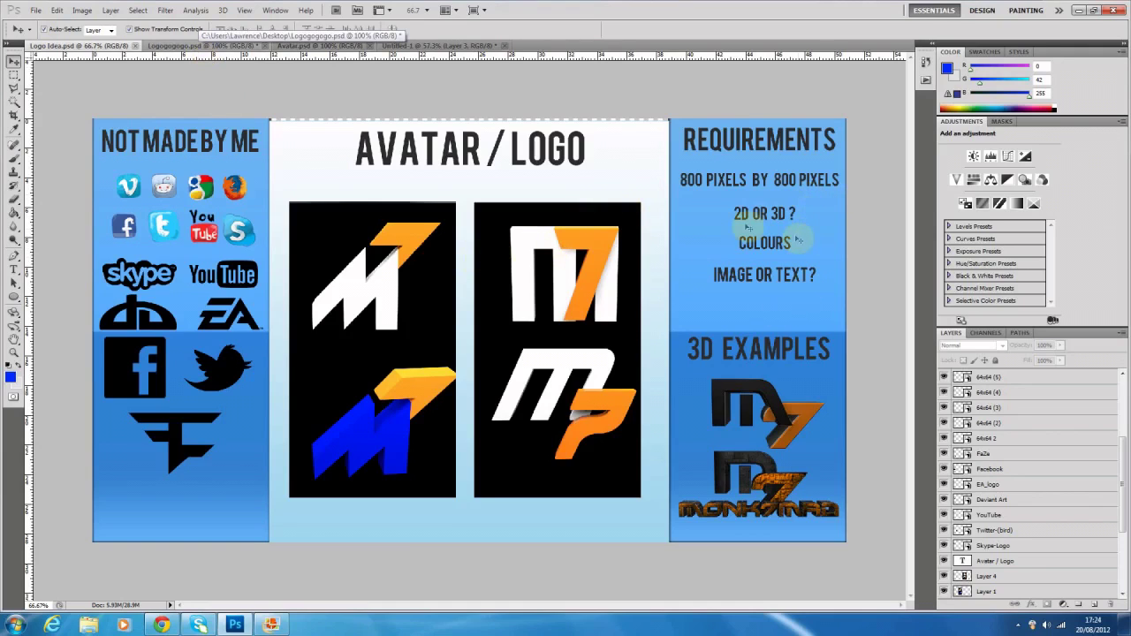
Bring up the Logogogogo.psd document and examine the red and black M7 text logos
click(217, 46)
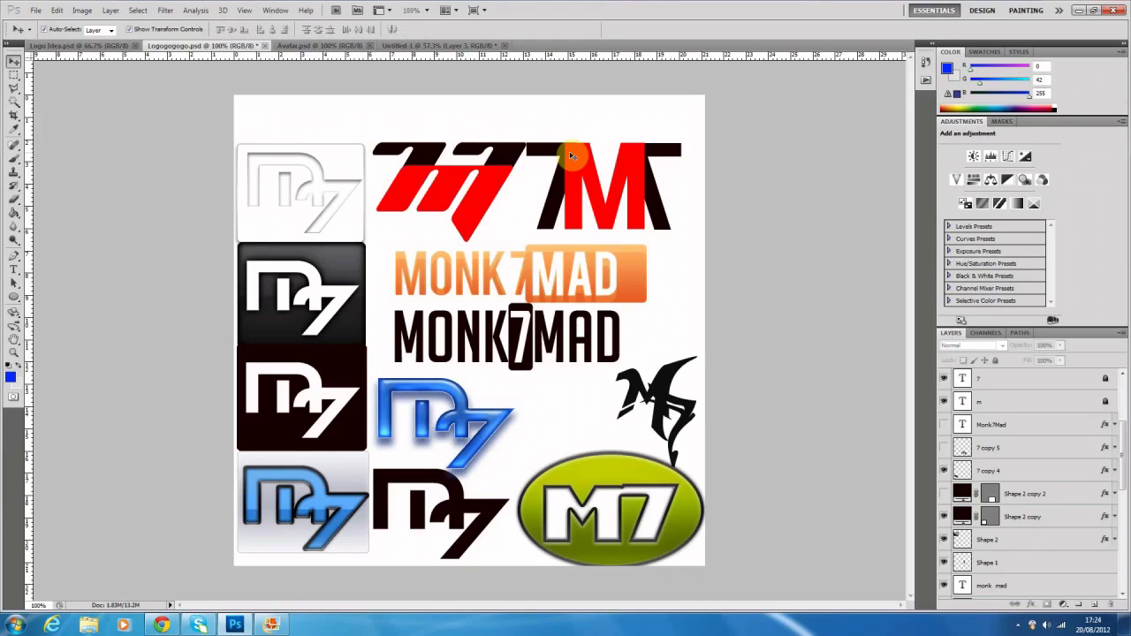
drag(702, 207, 664, 225)
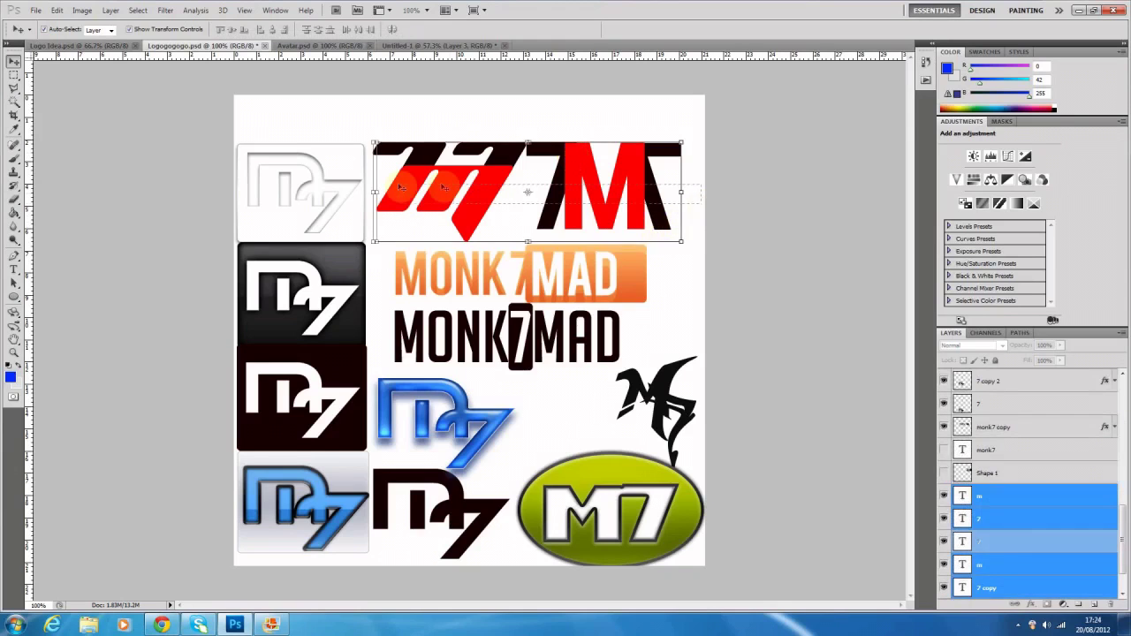
click(757, 218)
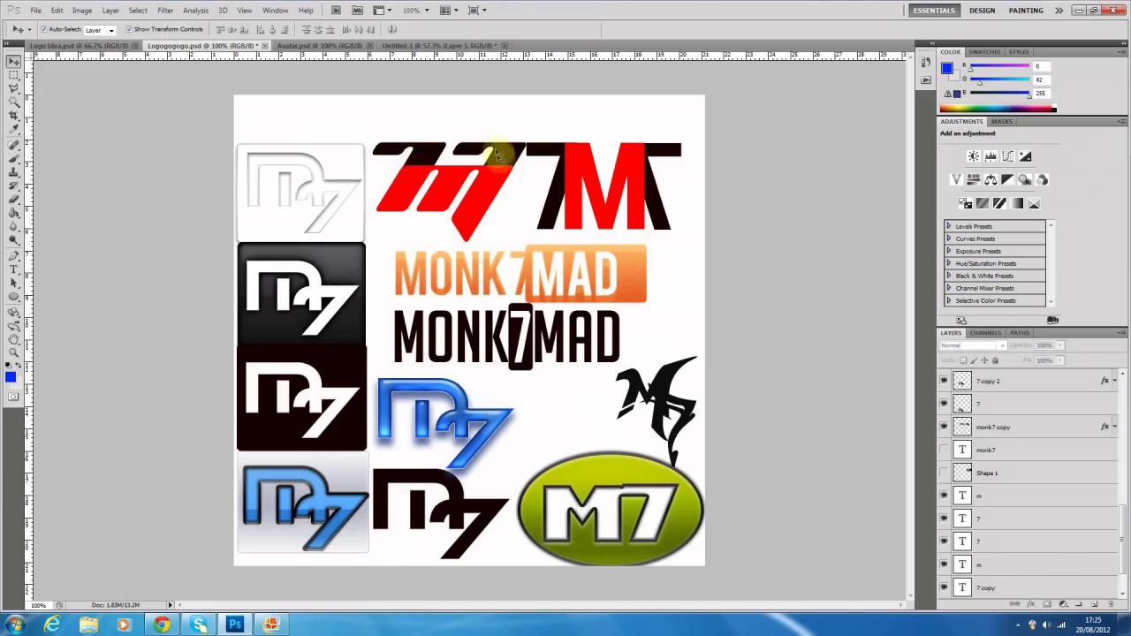
click(433, 189)
click(732, 252)
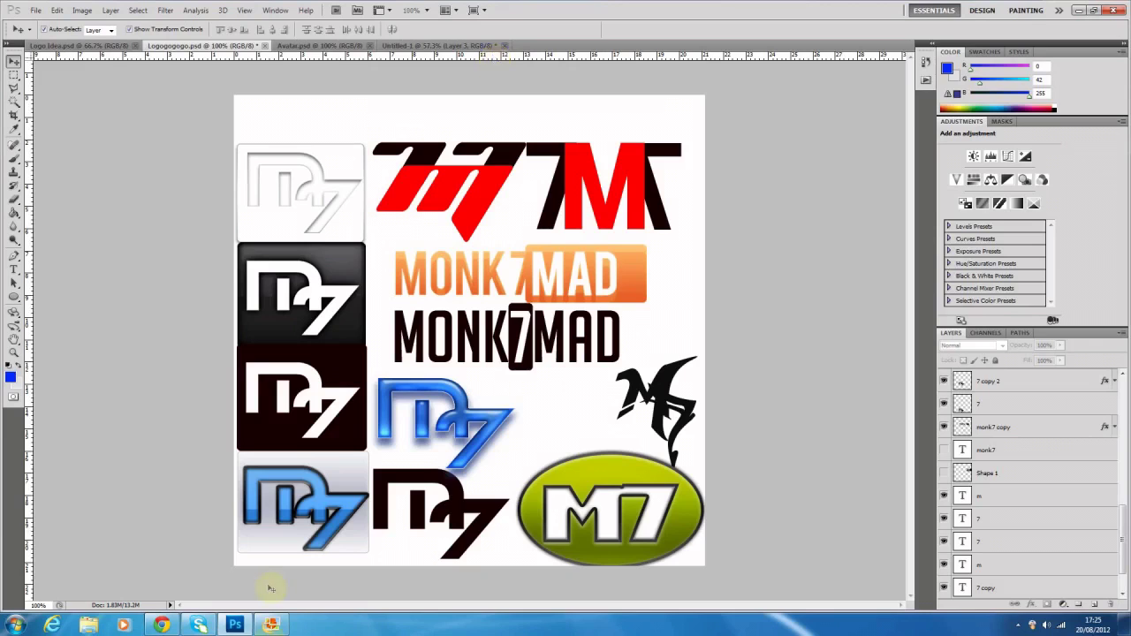
View the finished Monk7Mad avatar in Windows Live Photo Gallery, and return to the logo document in Photoshop
click(274, 625)
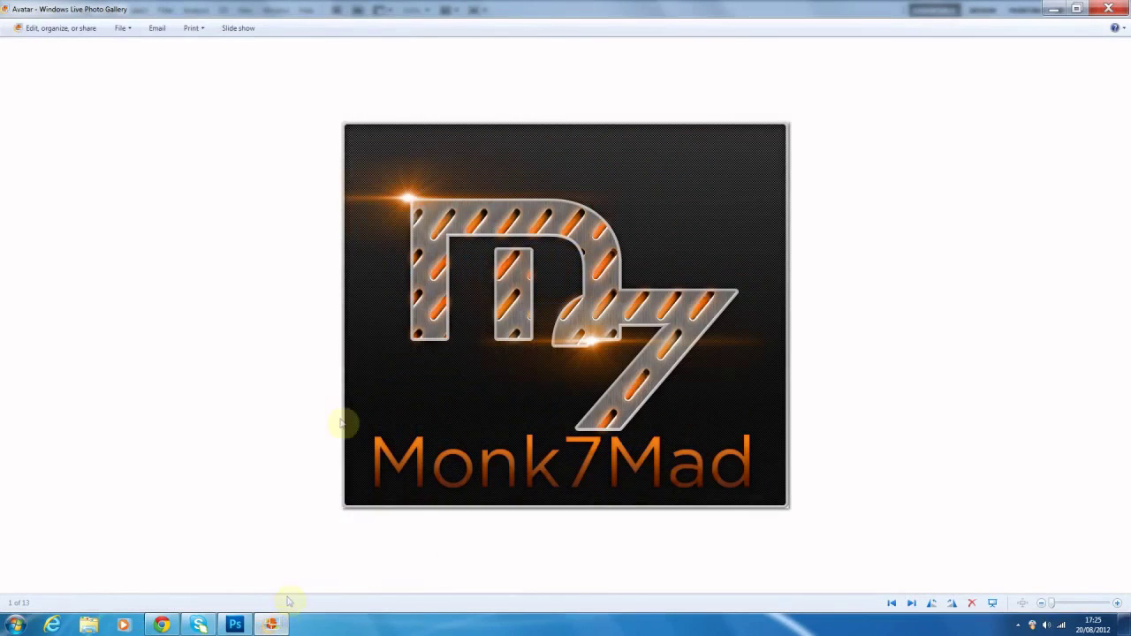
click(241, 624)
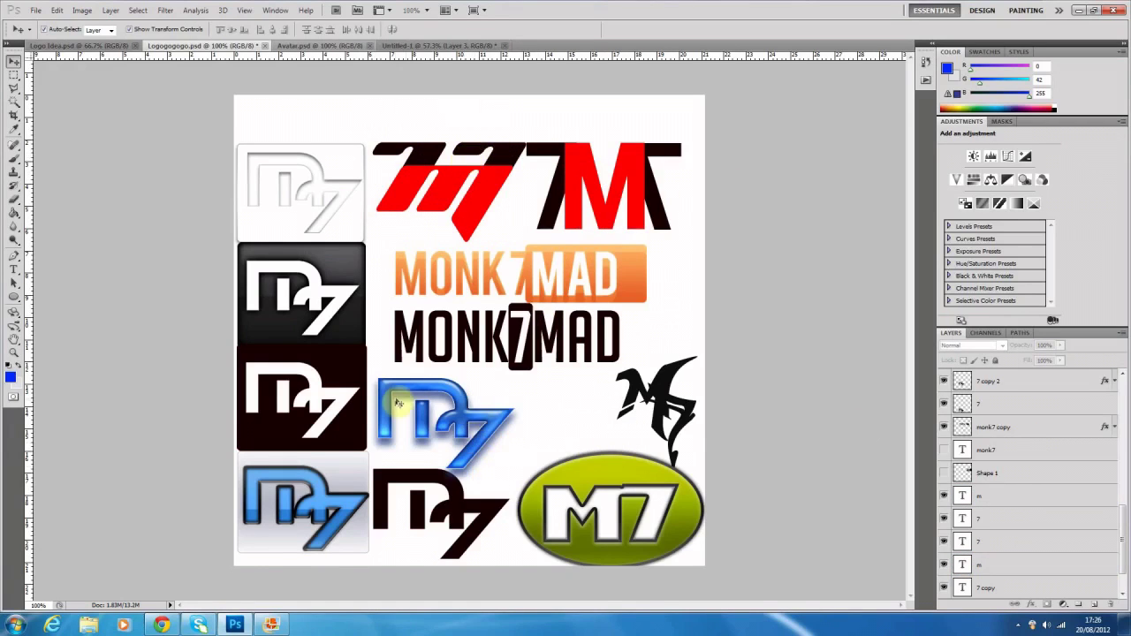
Examine the black, blue, white and framed variations of the joined M7 logo, selecting their layers one by one
click(405, 478)
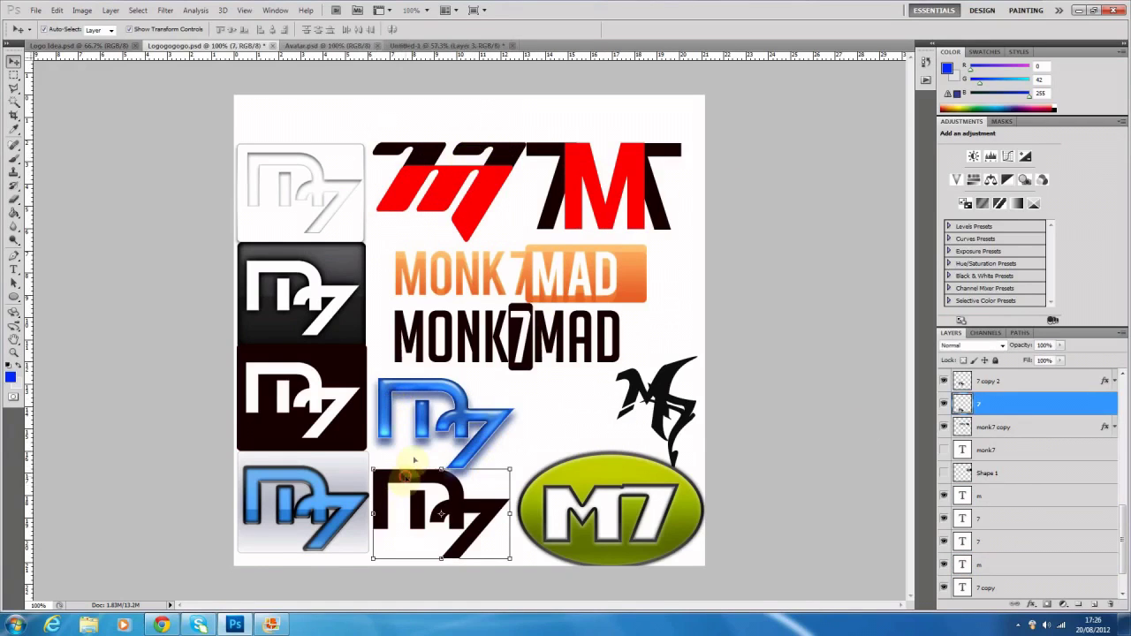
click(433, 386)
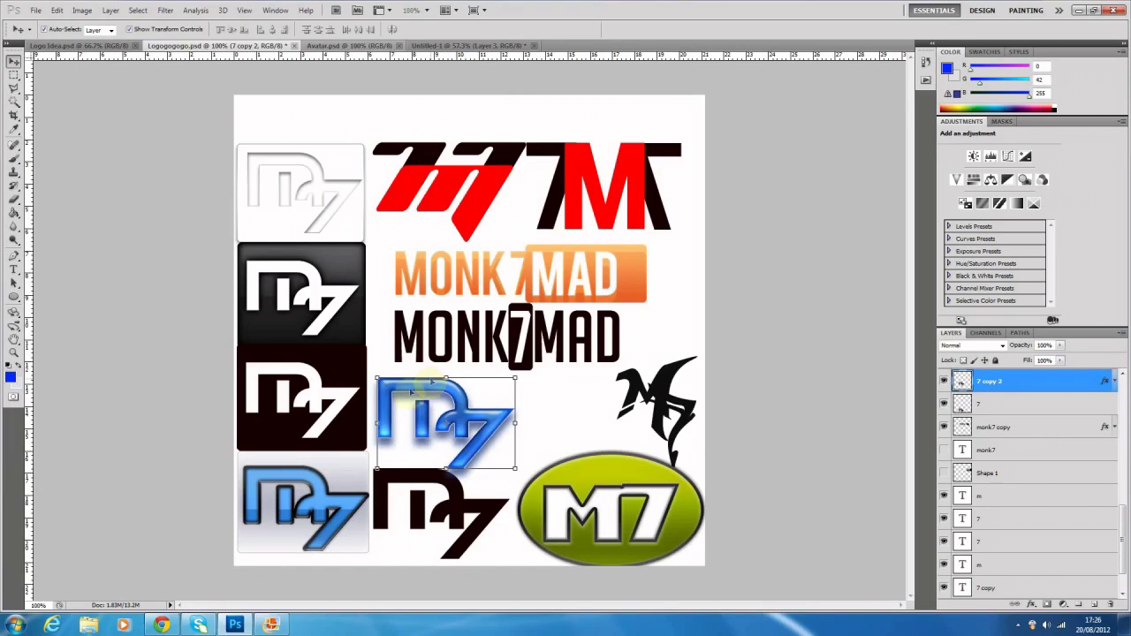
click(460, 430)
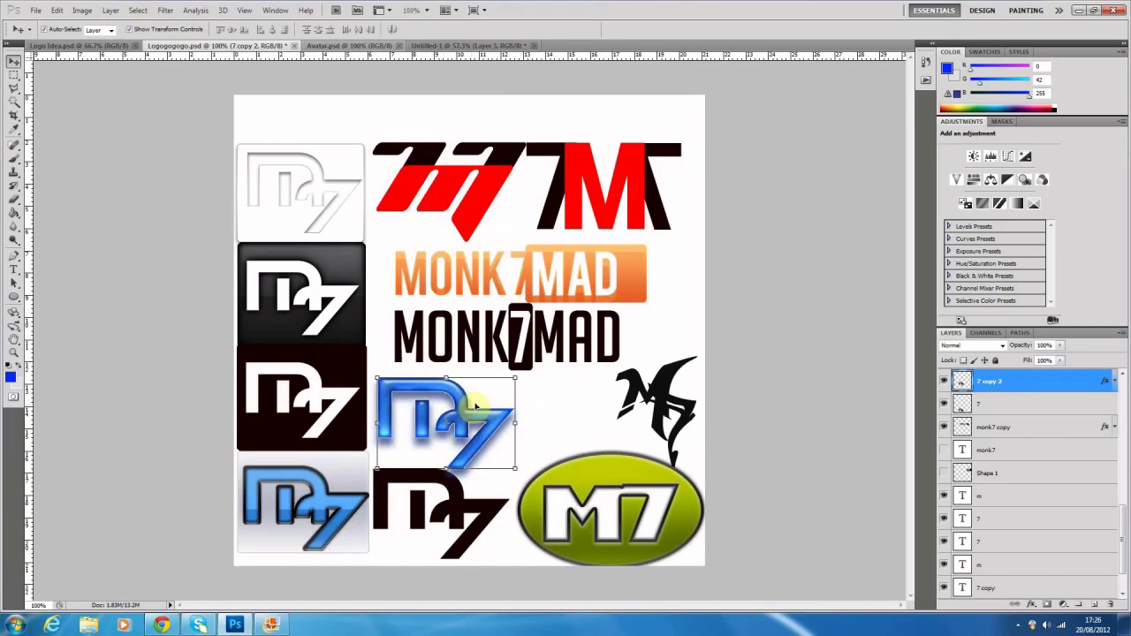
click(341, 431)
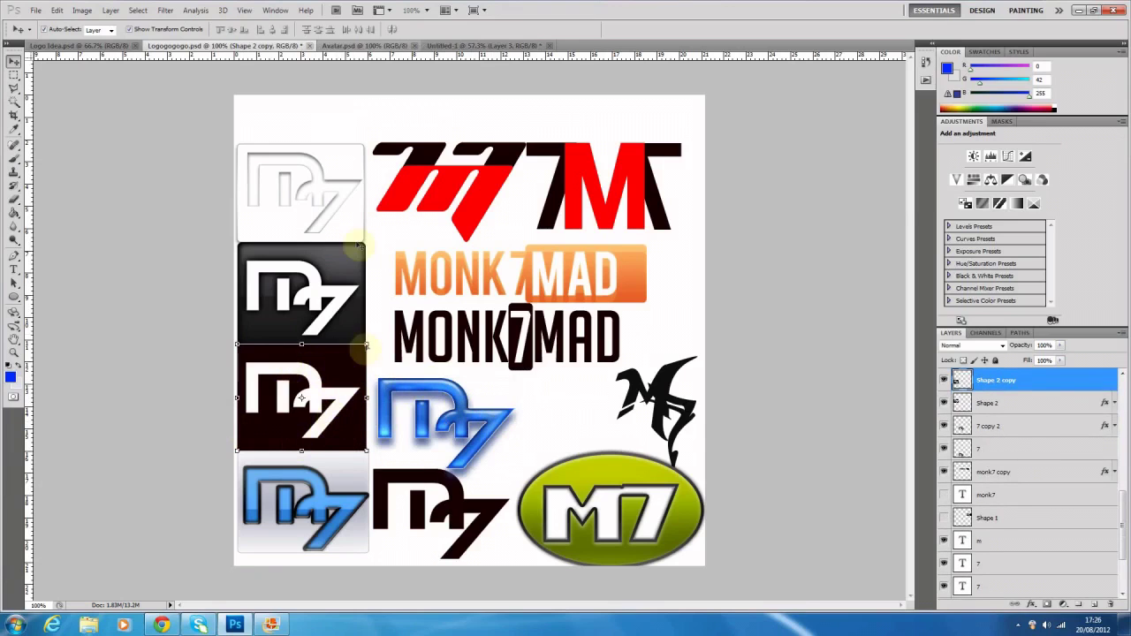
click(320, 196)
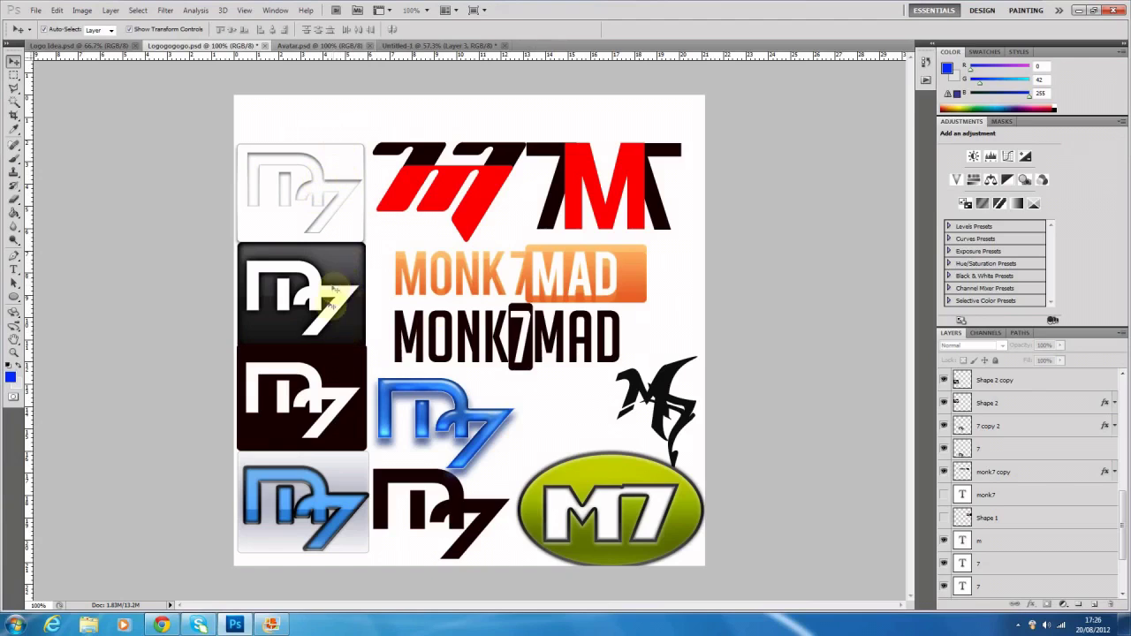
click(345, 264)
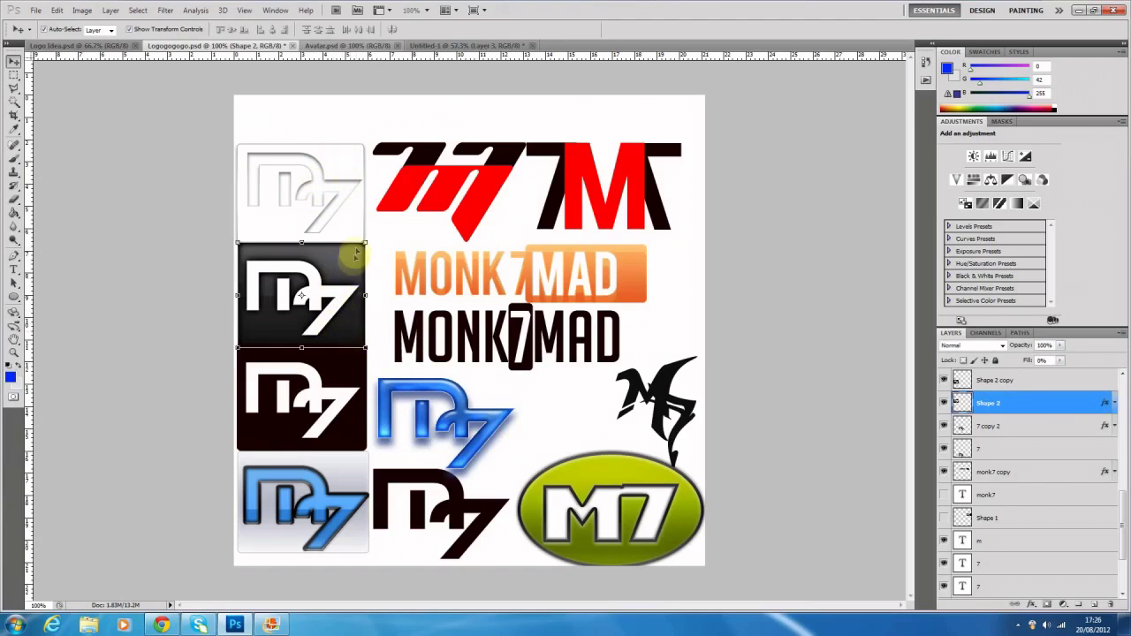
click(682, 214)
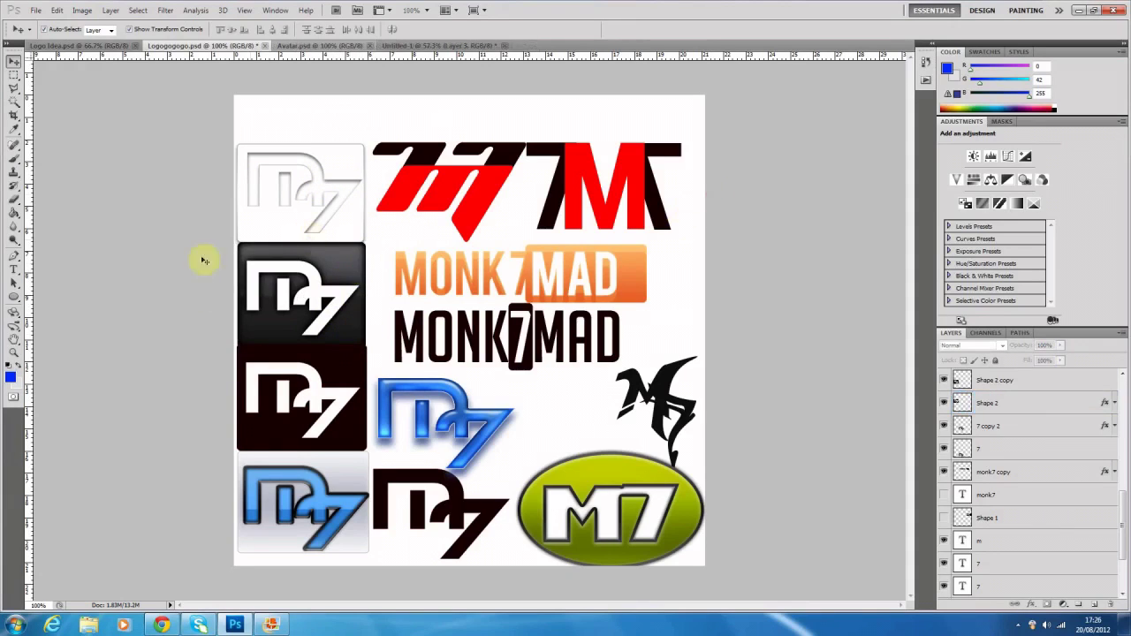
click(353, 495)
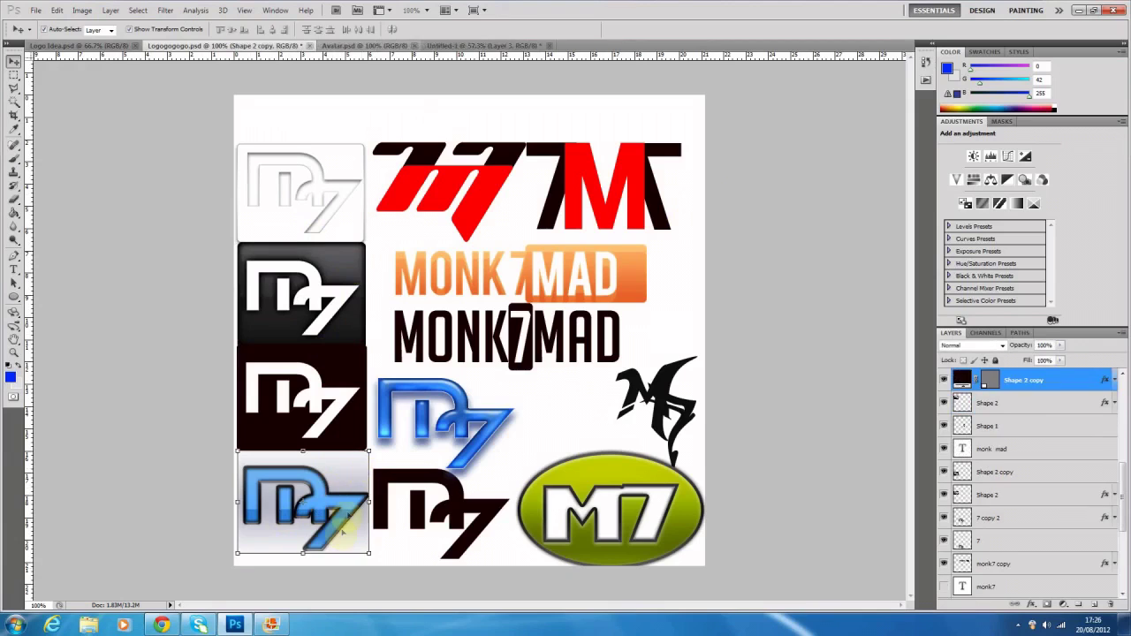
click(720, 350)
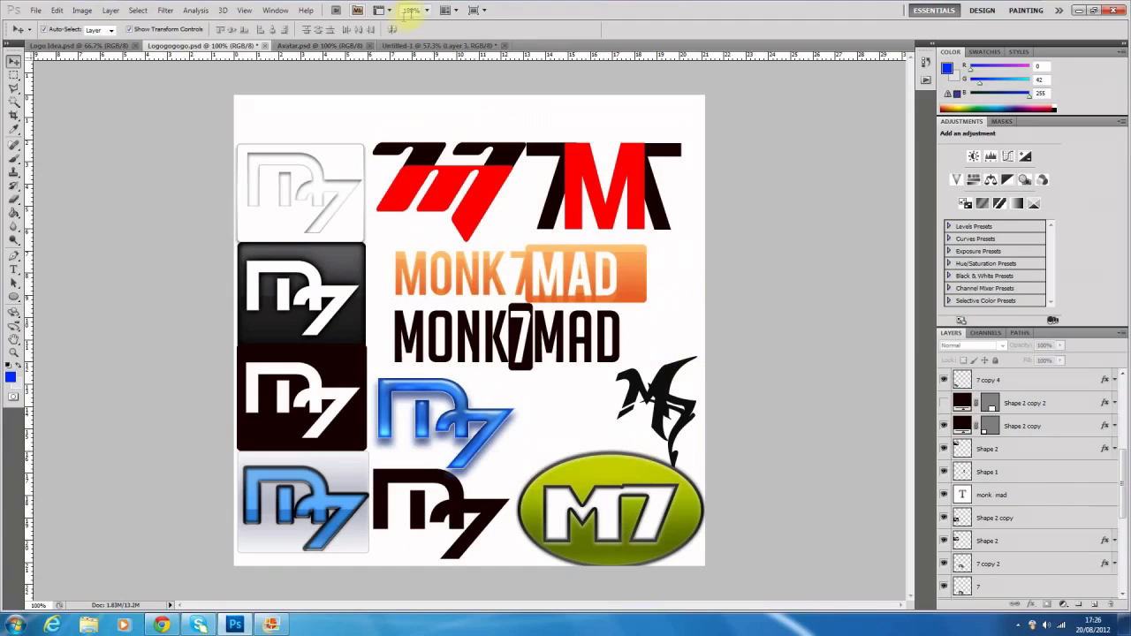
Create a new 300 by 300 pixel RGB document at 72 pixels/inch with a white background
click(425, 45)
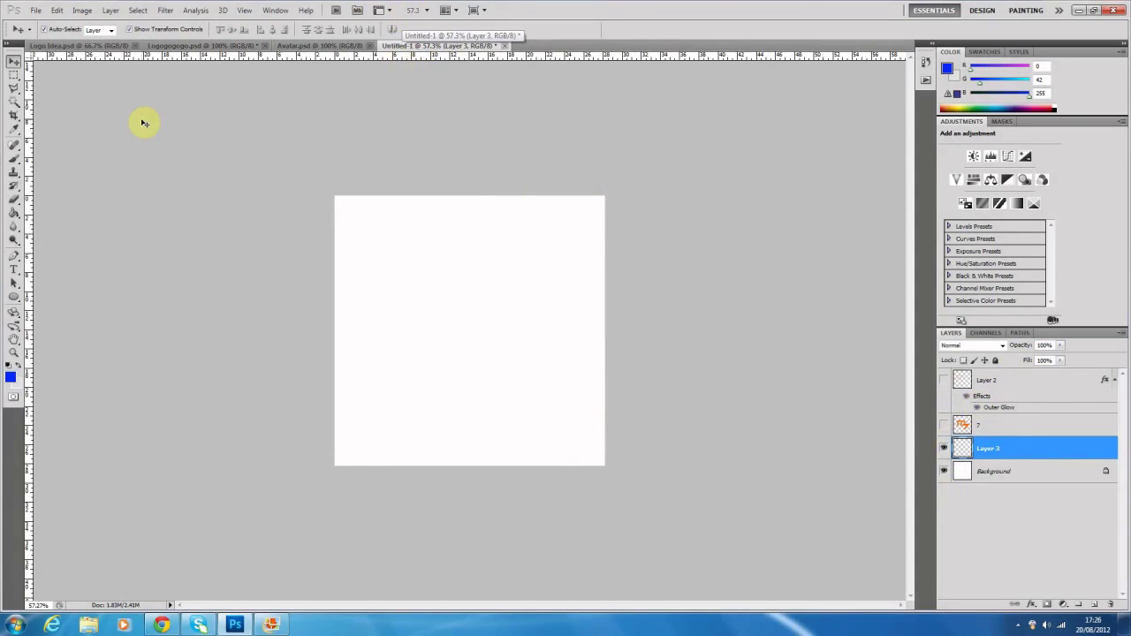
key(ctrl+n)
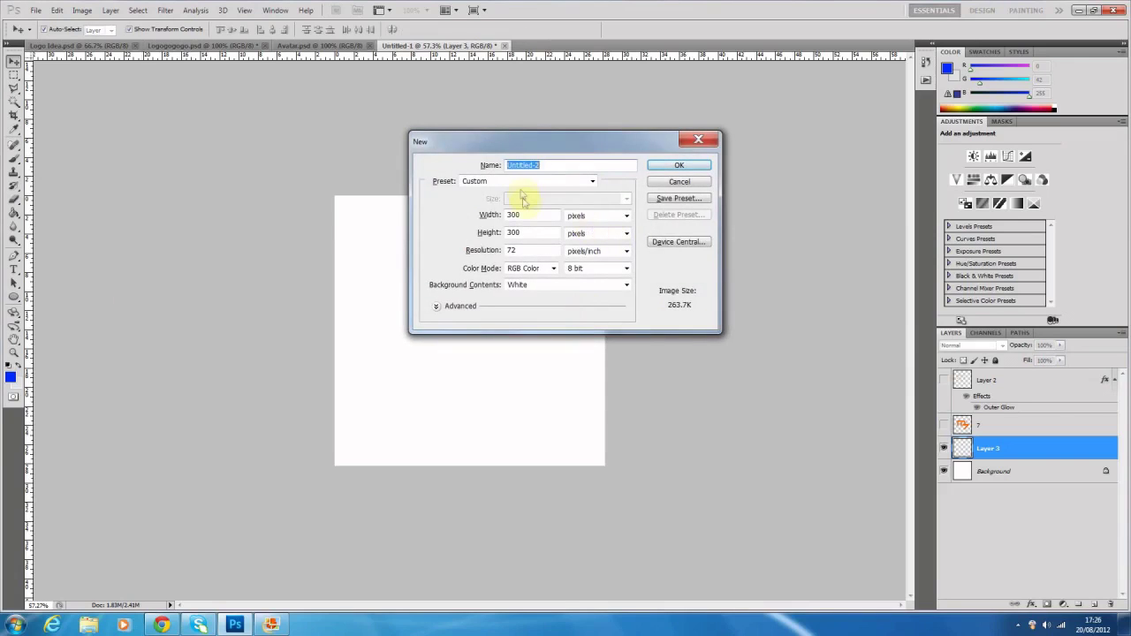
click(673, 165)
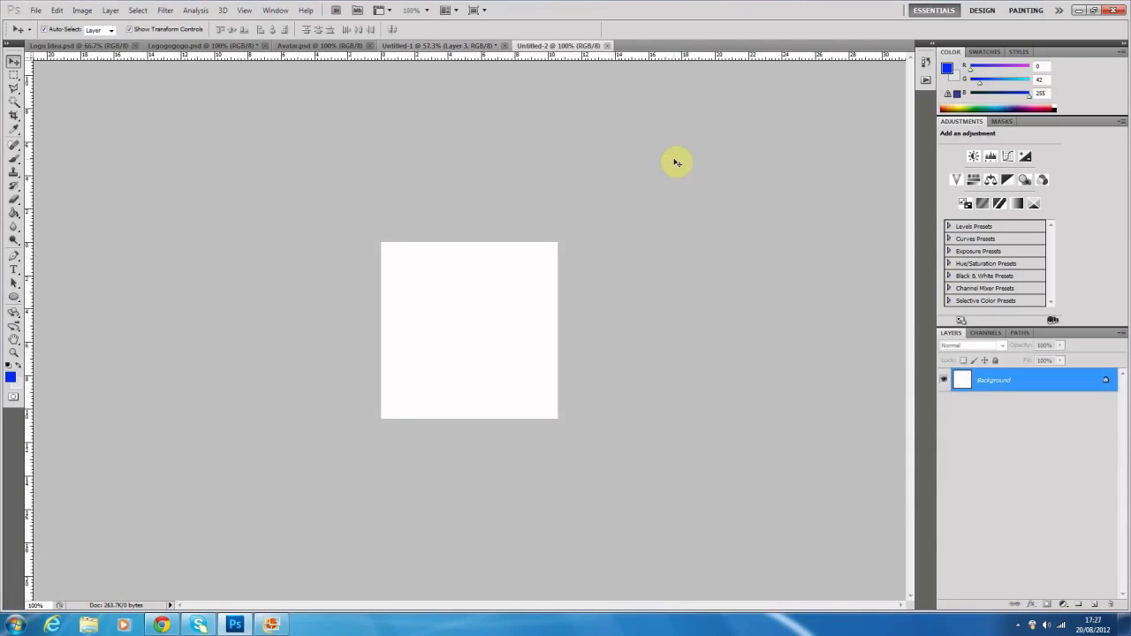
Add the text "M7" to the blank canvas at 72 pt in the blue UMBRELLA font
scroll(225, 335, up, 4)
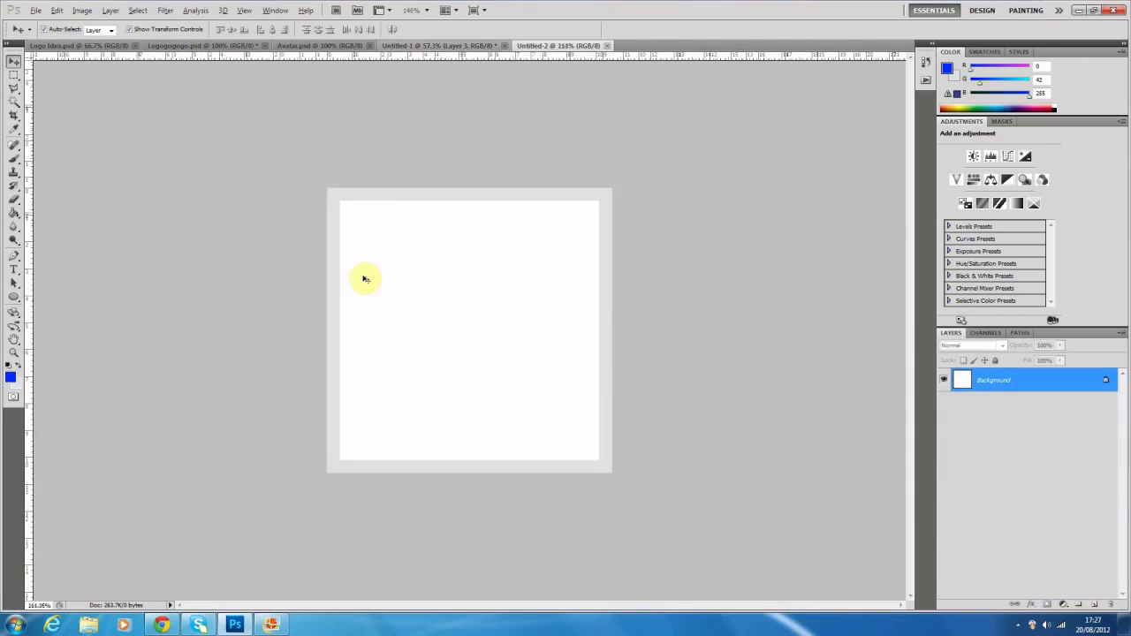
click(15, 271)
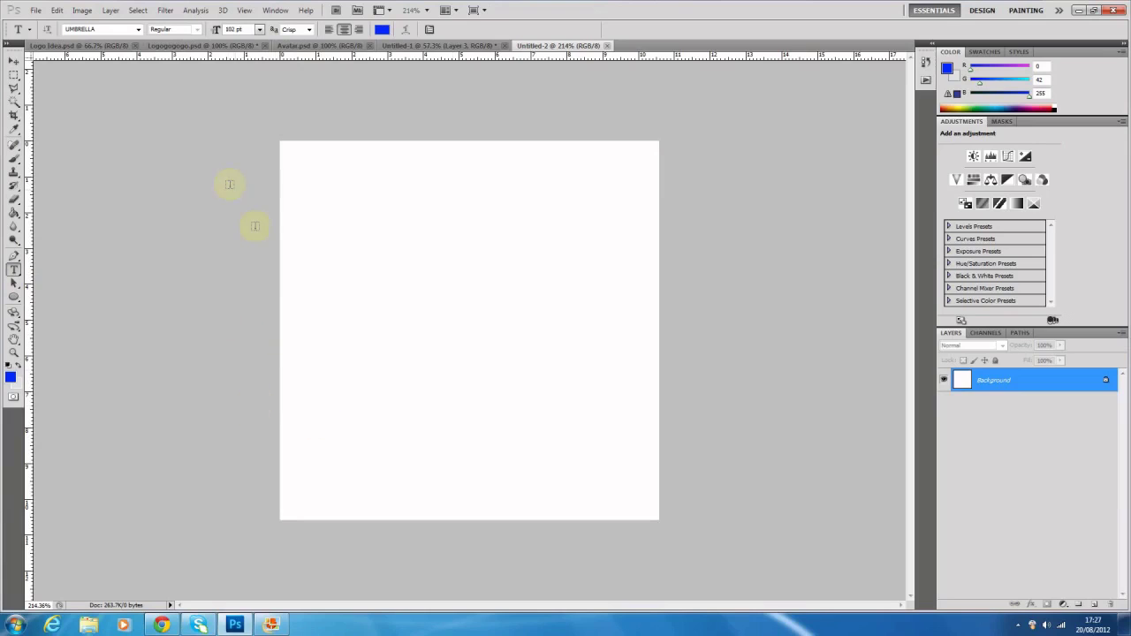
click(259, 30)
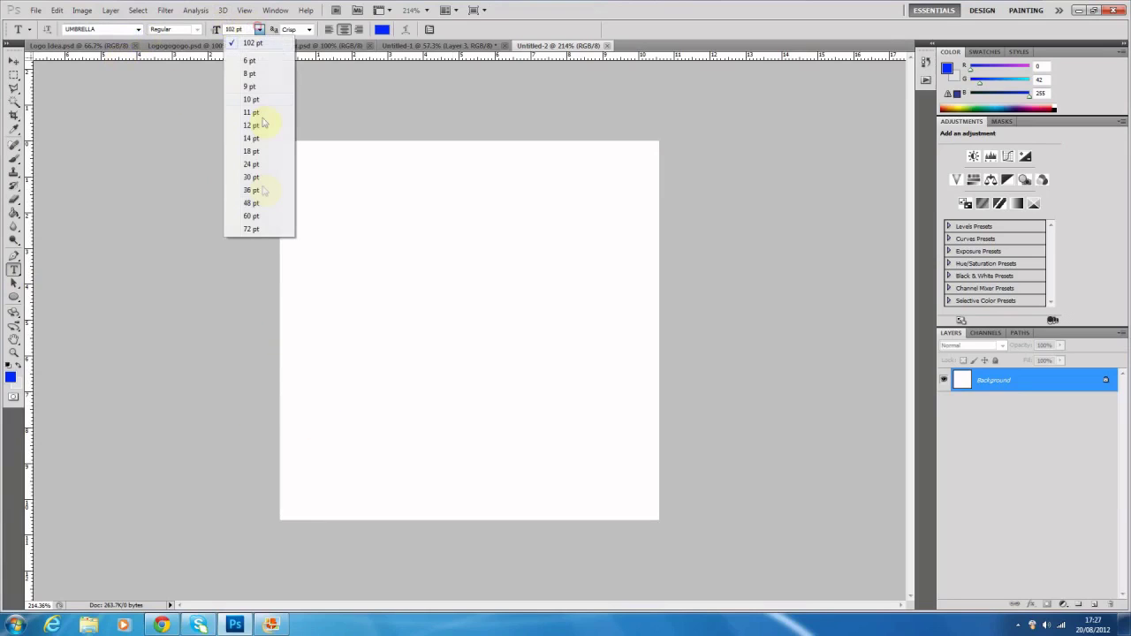
click(252, 165)
click(259, 29)
click(253, 229)
click(398, 341)
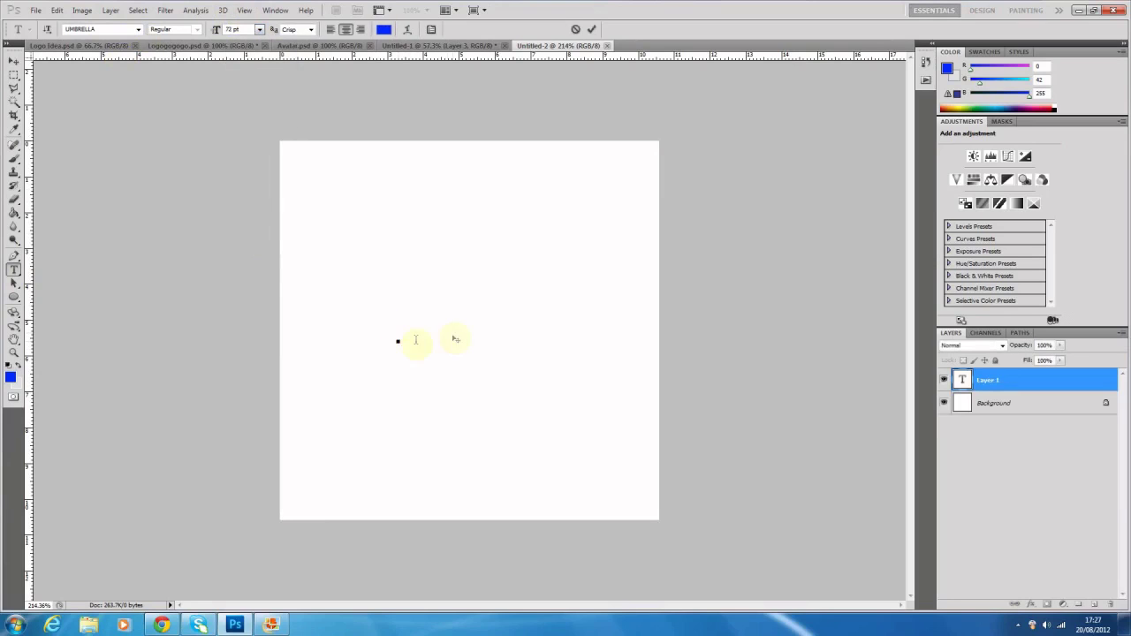
text(M)
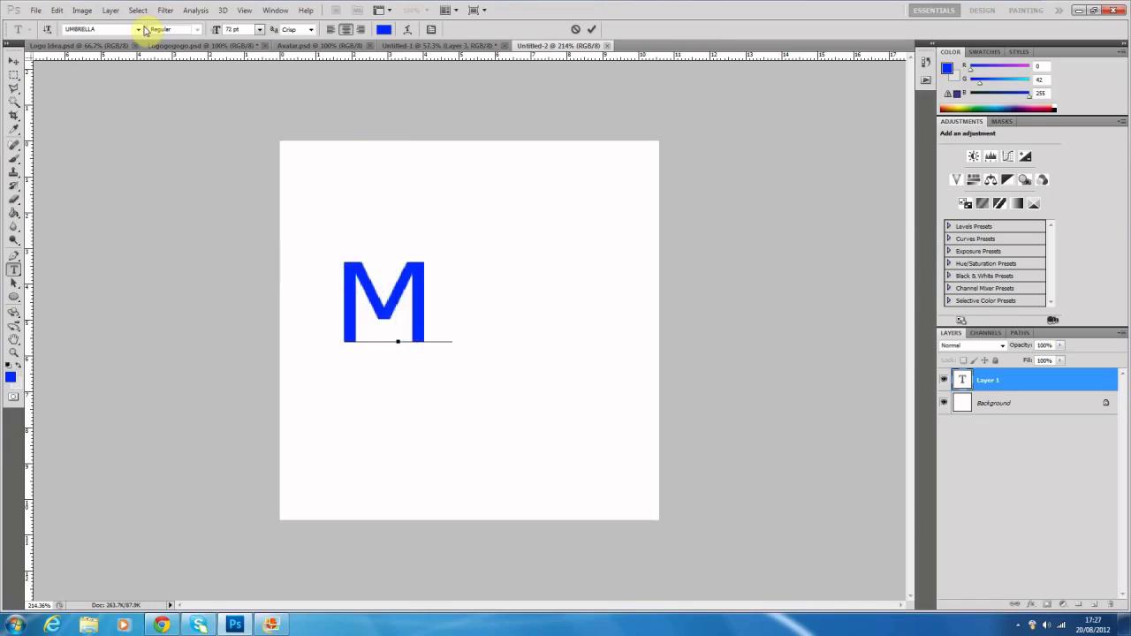
text(7)
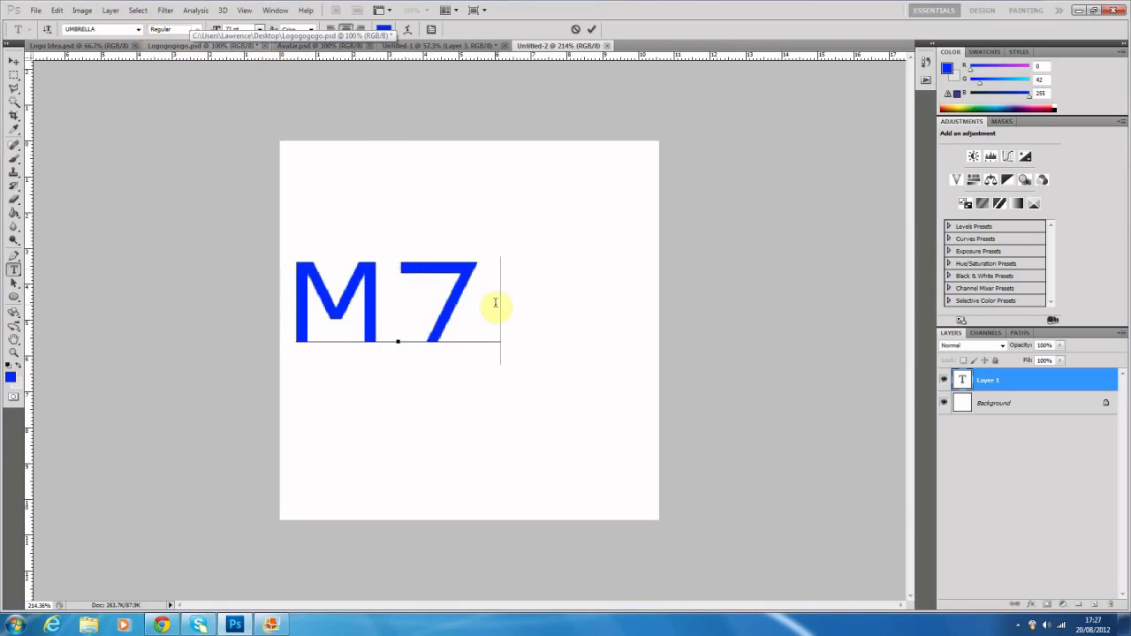
Try the PUPPYLIKE font on the M7 text, undoing the accidental change to its shape
drag(495, 303, 295, 305)
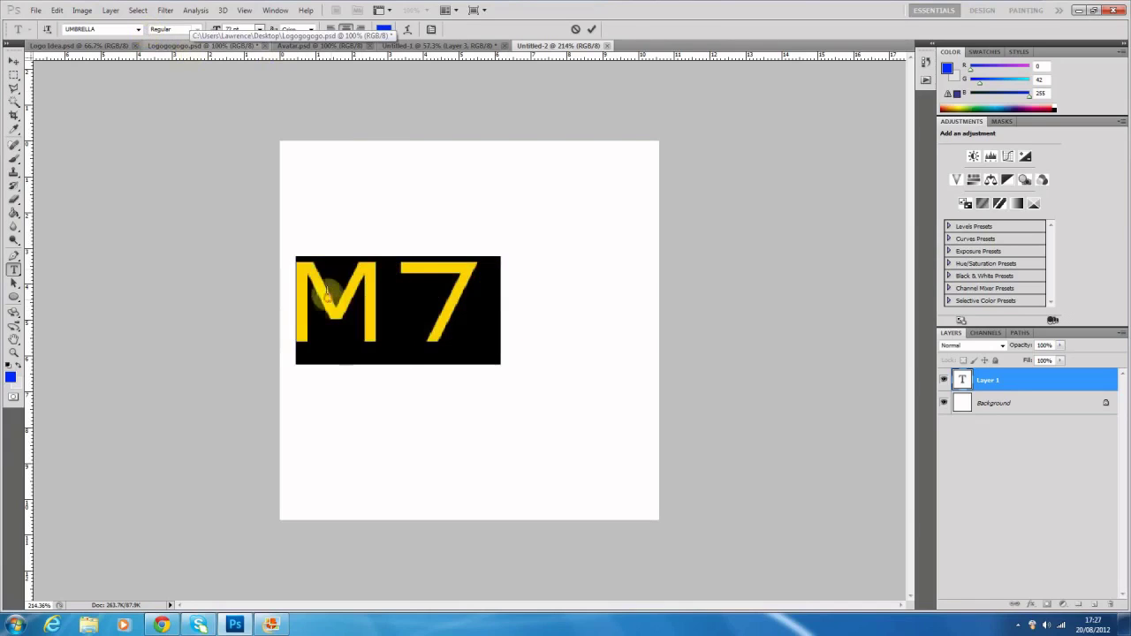
click(133, 30)
drag(256, 389, 258, 327)
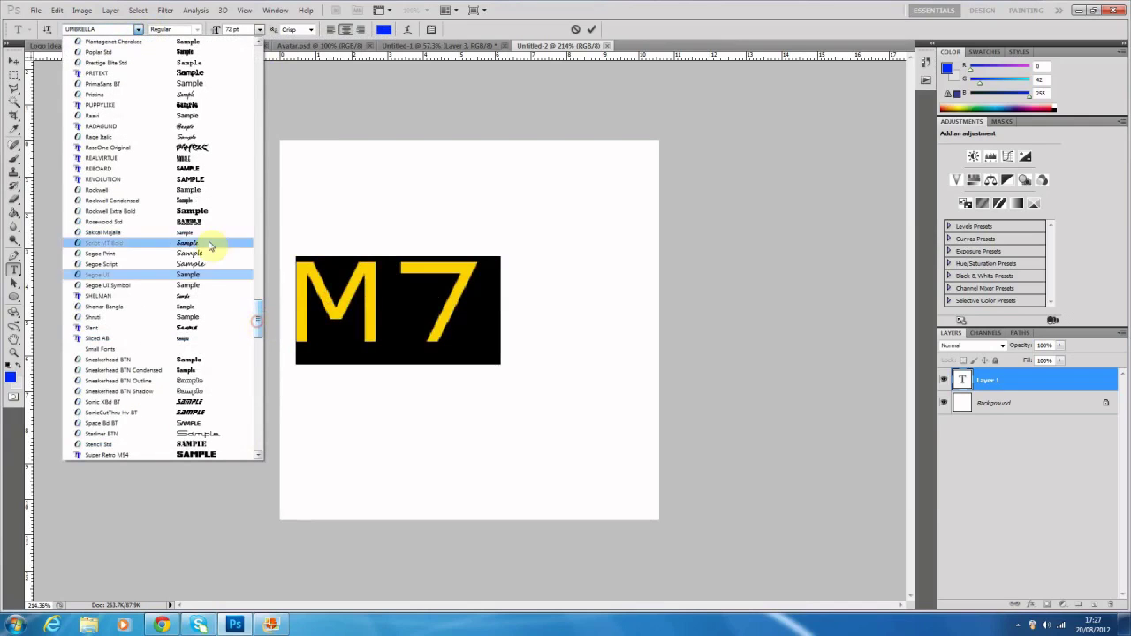
scroll(194, 171, up, 1)
click(193, 135)
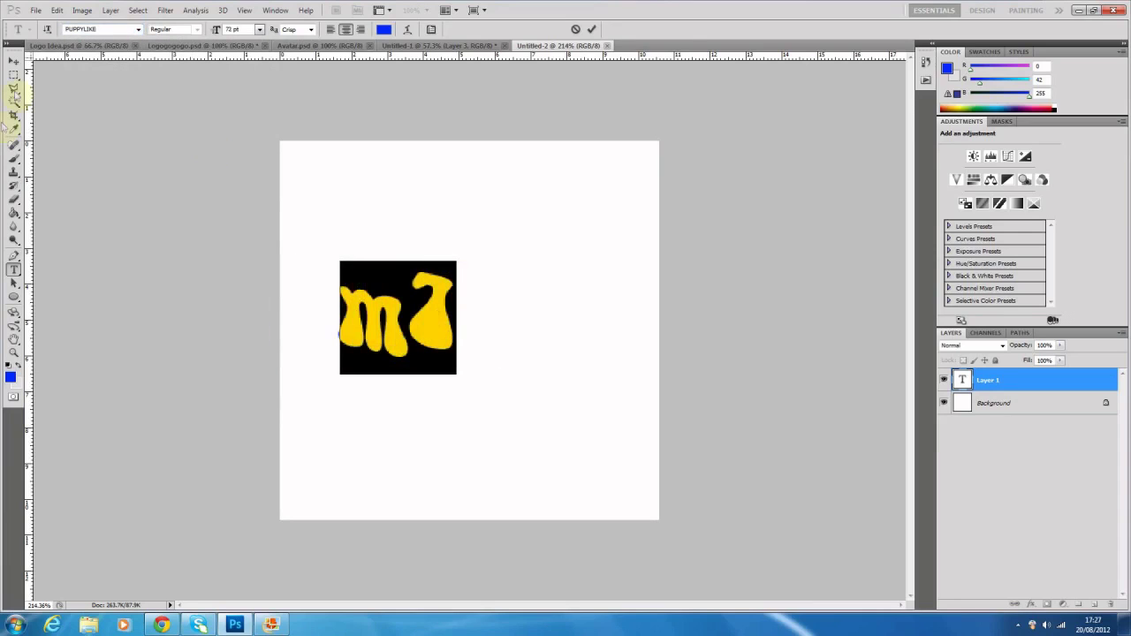
click(14, 59)
drag(418, 307, 444, 343)
double_click(441, 343)
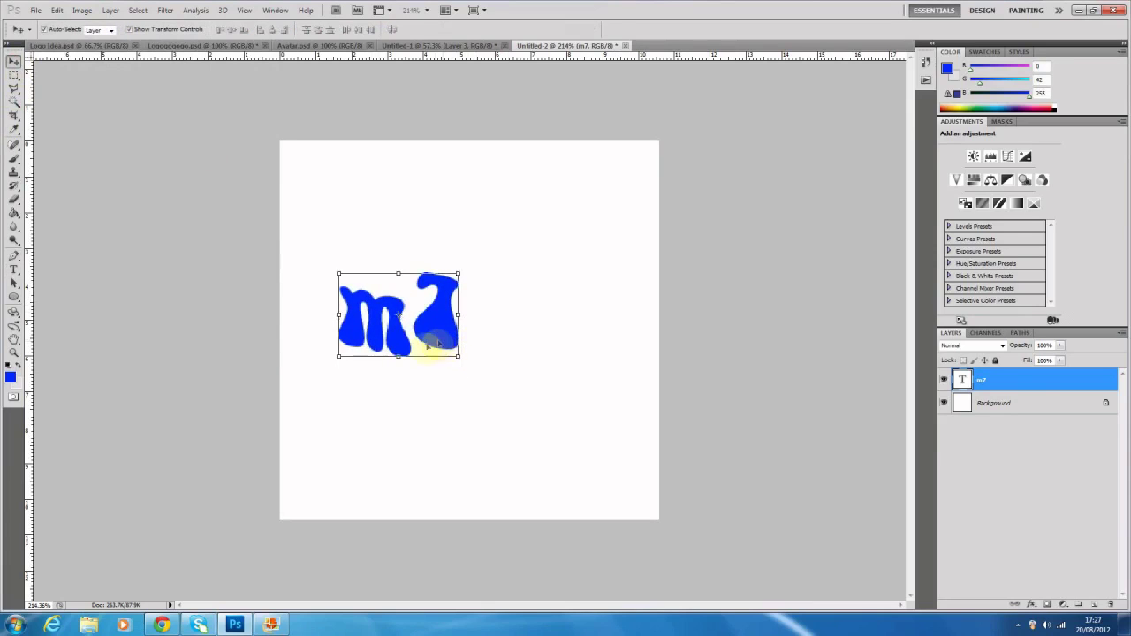
key(ctrl+z)
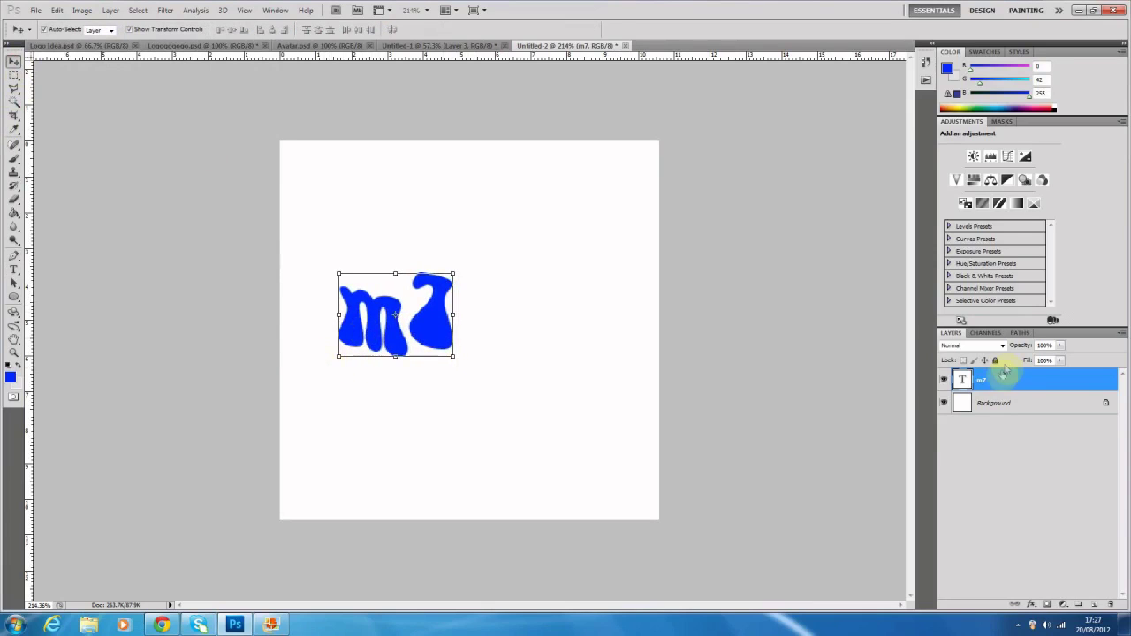
Try the Illegal Curves font on the M7 text
double_click(963, 381)
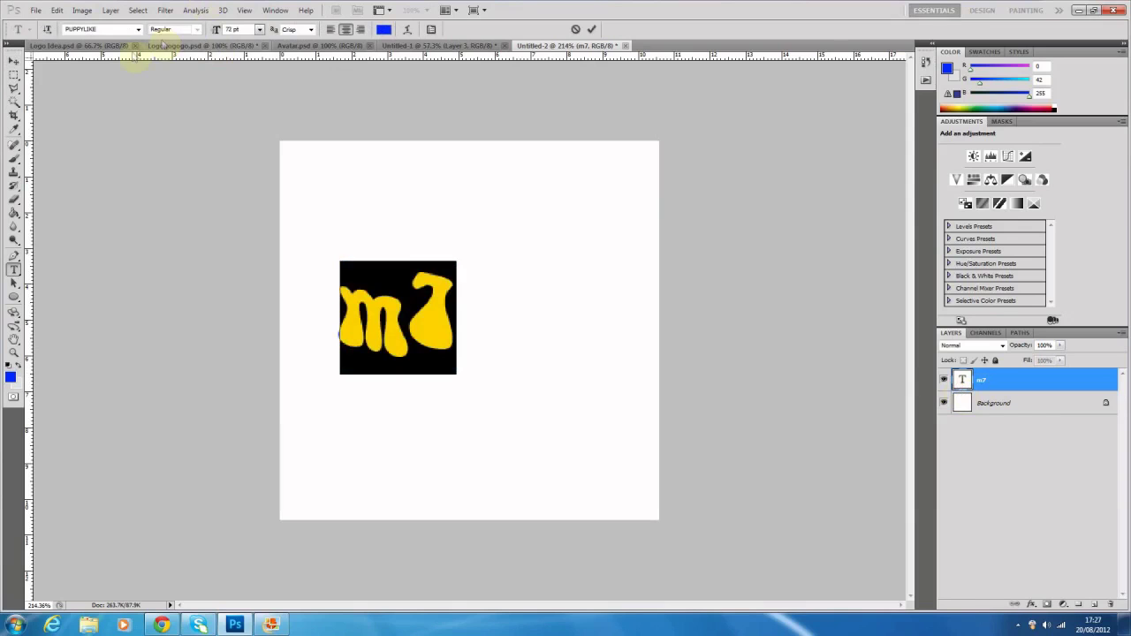
click(137, 34)
click(137, 34)
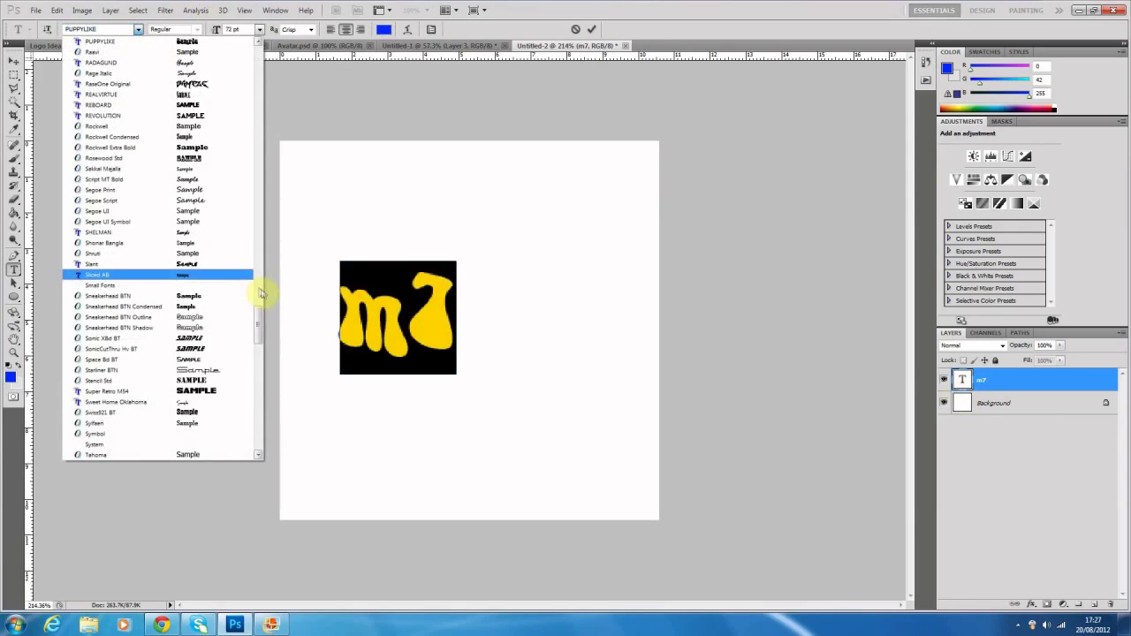
drag(259, 323, 228, 231)
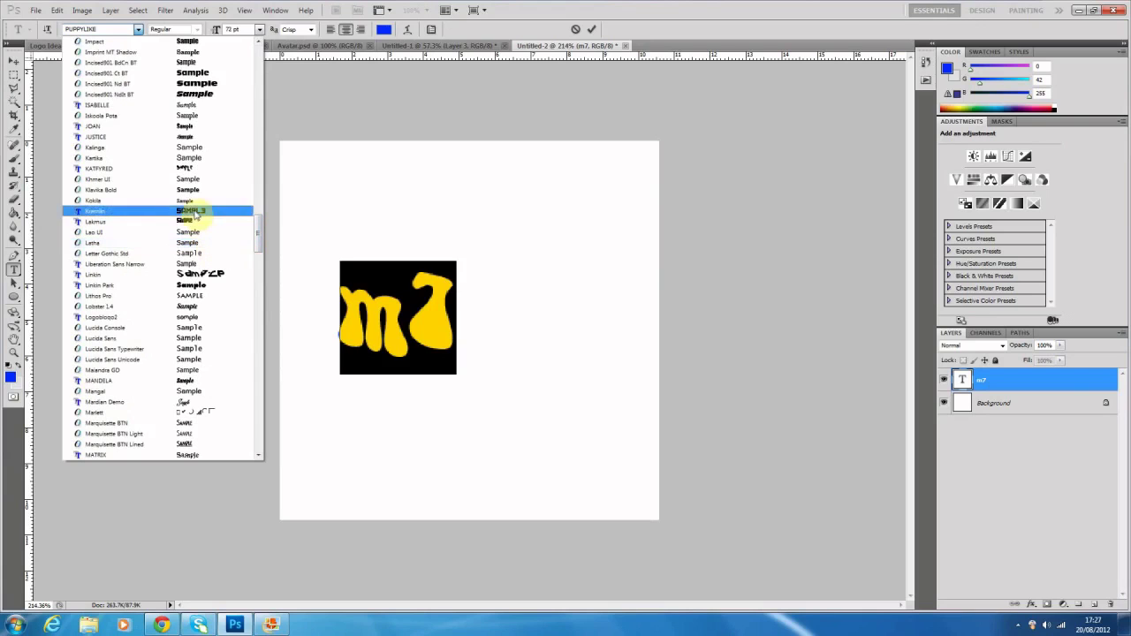
scroll(151, 243, up, 5)
scroll(150, 238, up, 2)
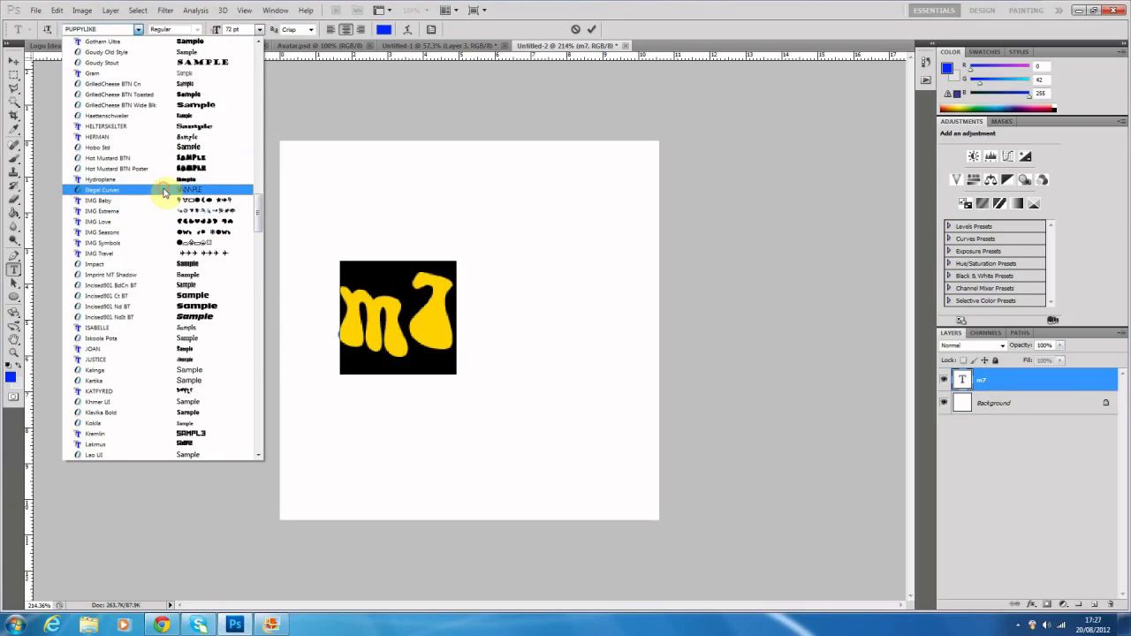
click(163, 190)
click(14, 60)
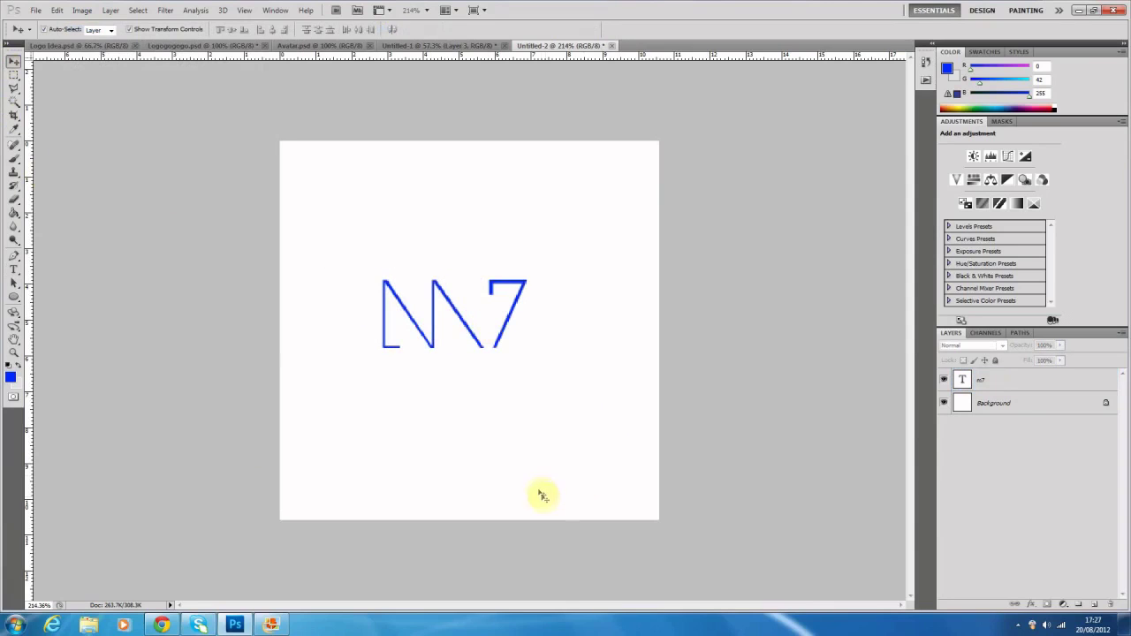
click(389, 324)
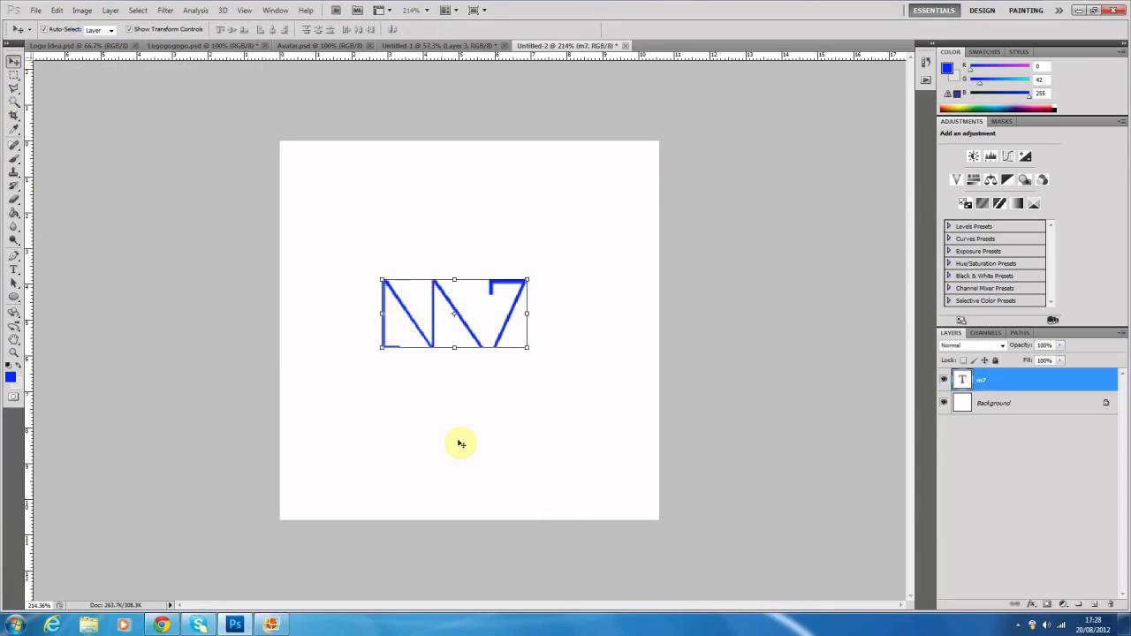
Set the M7 text in the Super Retro M54 font
double_click(961, 379)
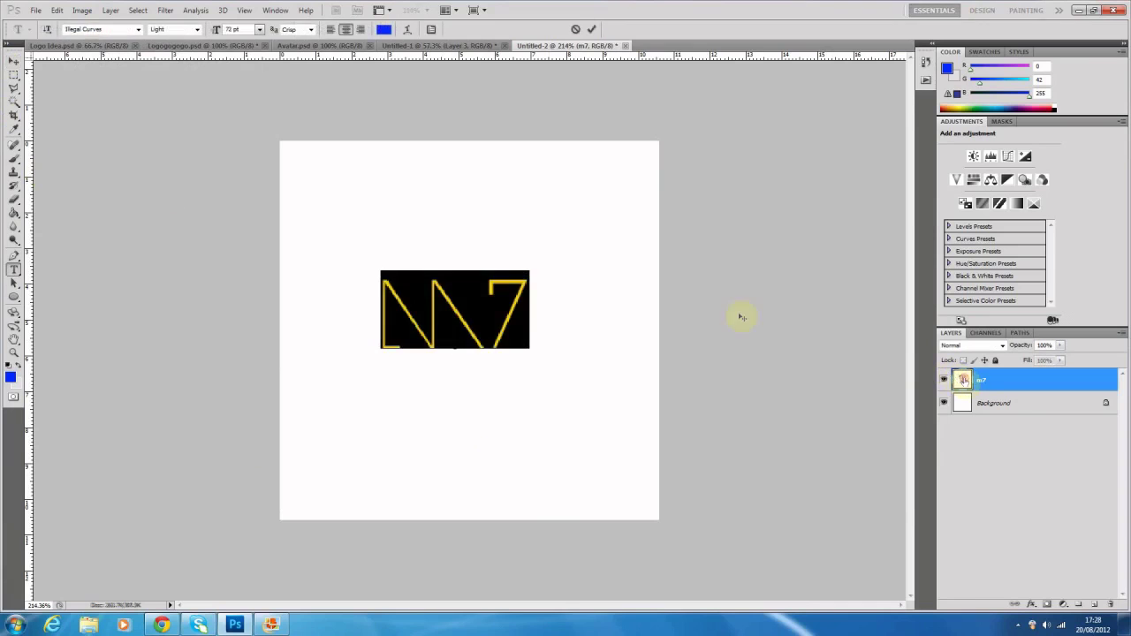
click(139, 29)
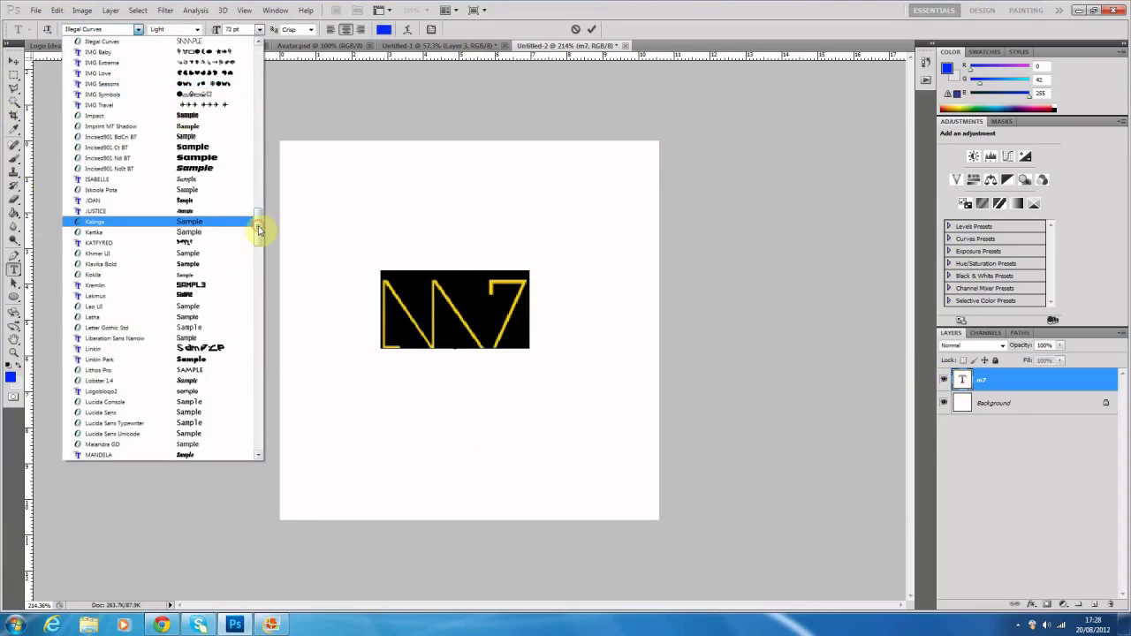
drag(259, 230, 242, 328)
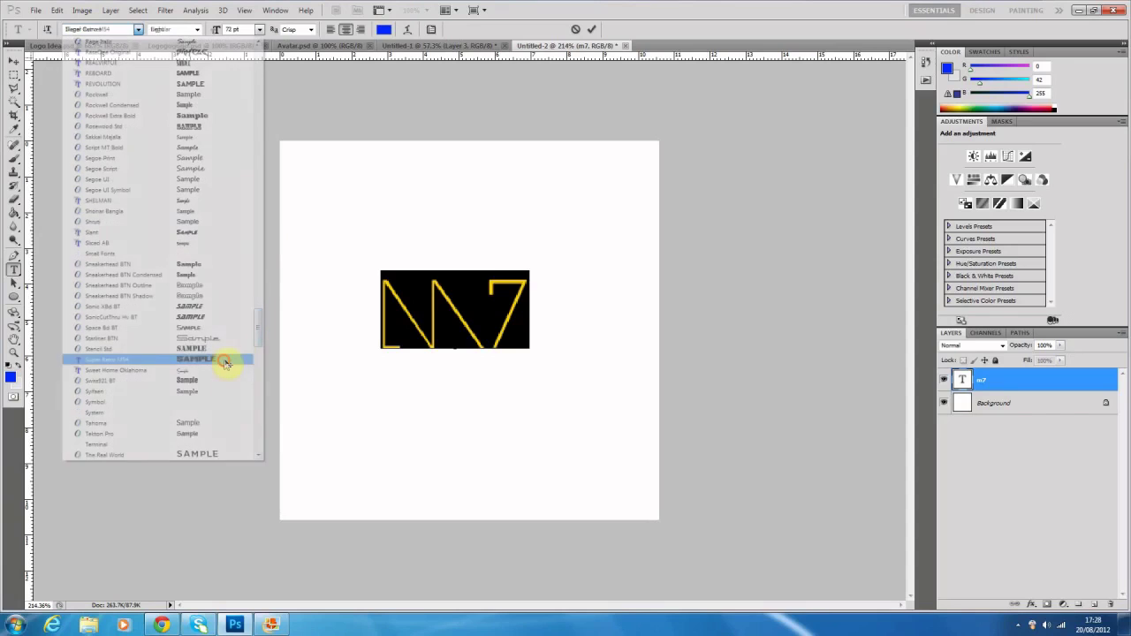
click(224, 360)
click(13, 61)
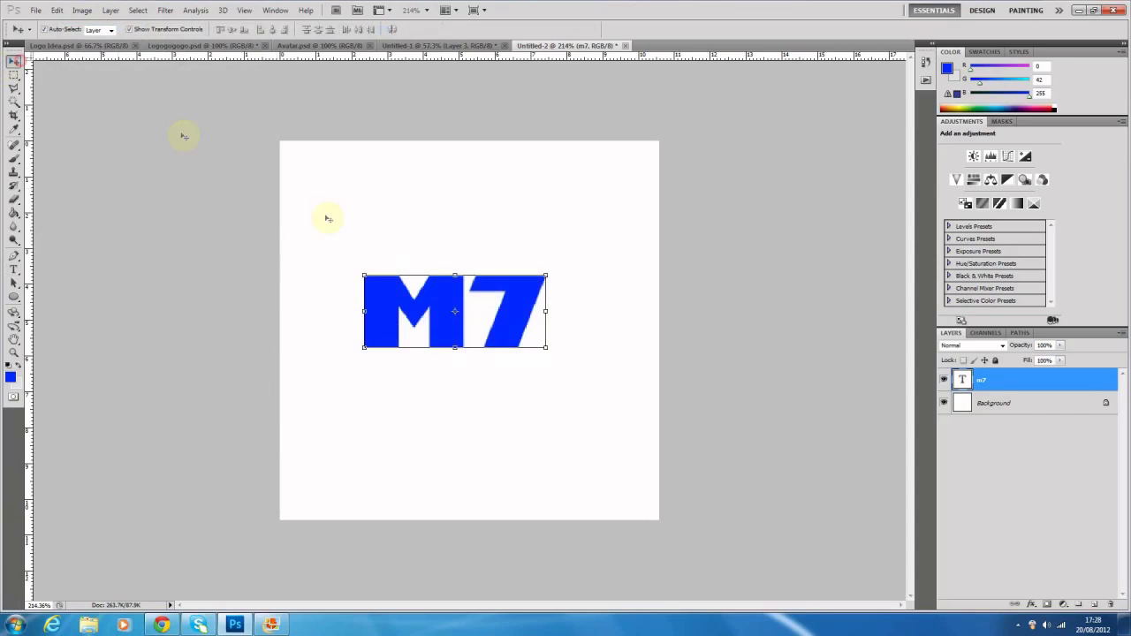
Delete the 7 from the text so that its layer holds only the M
double_click(957, 378)
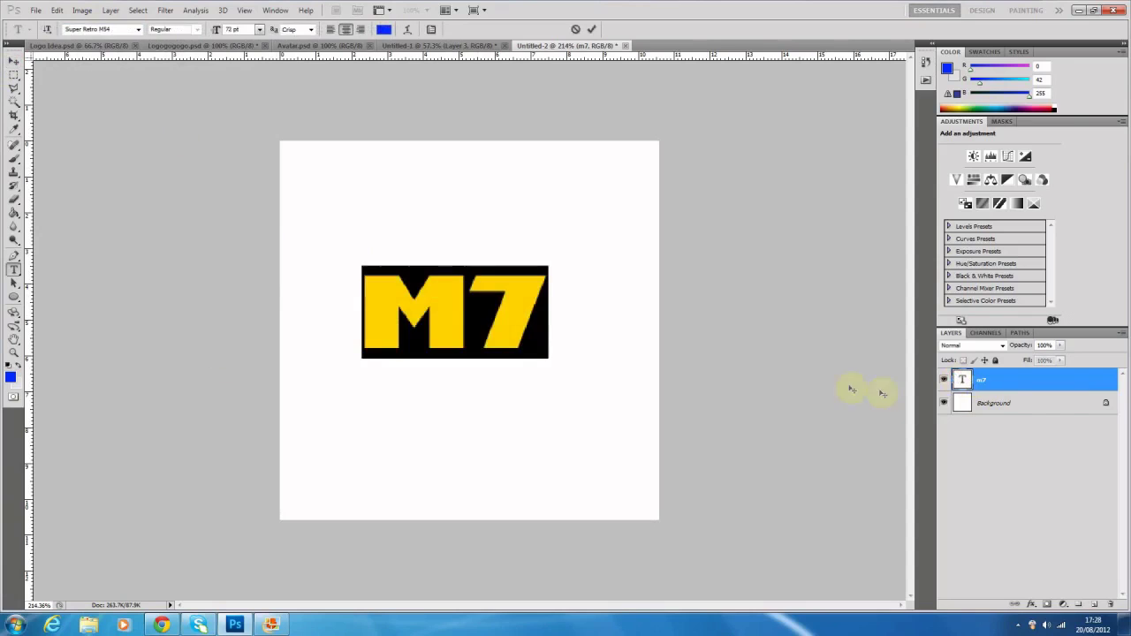
drag(466, 305, 542, 303)
key(BackSpace)
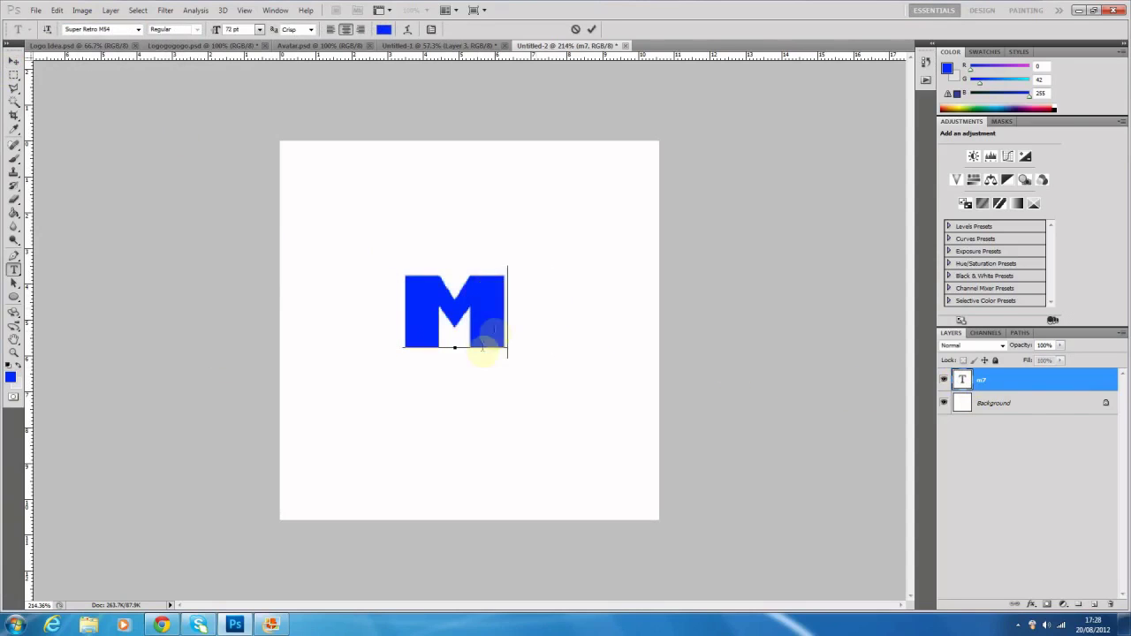
click(19, 64)
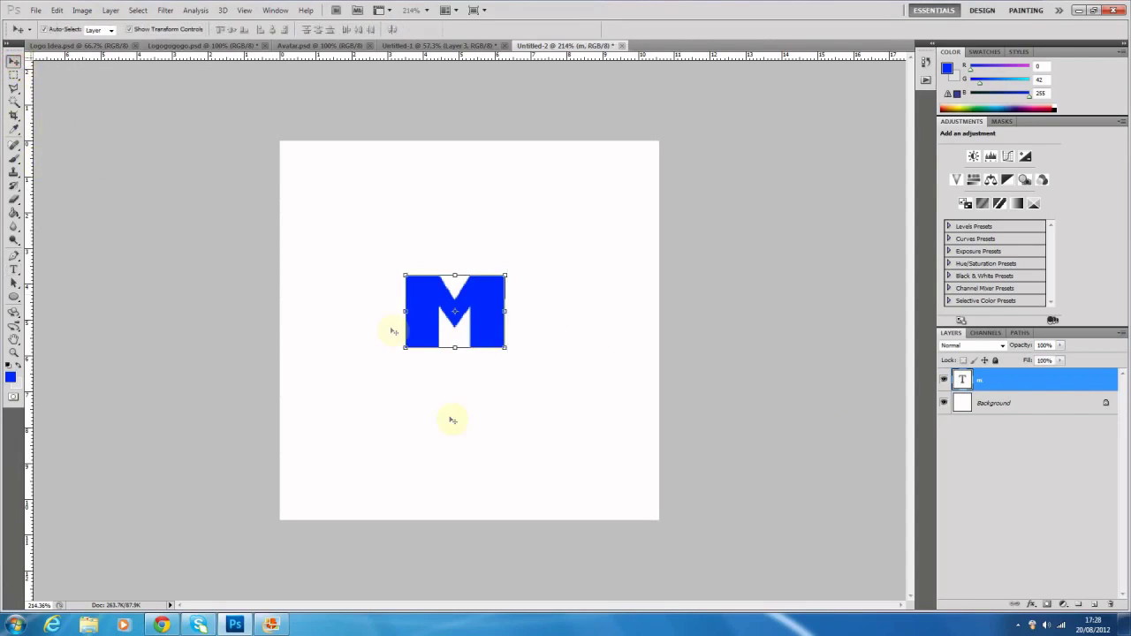
Duplicate the M layer, place the copy just right of the M, and change its text to 7
key(ctrl+j)
drag(475, 314, 577, 310)
double_click(960, 377)
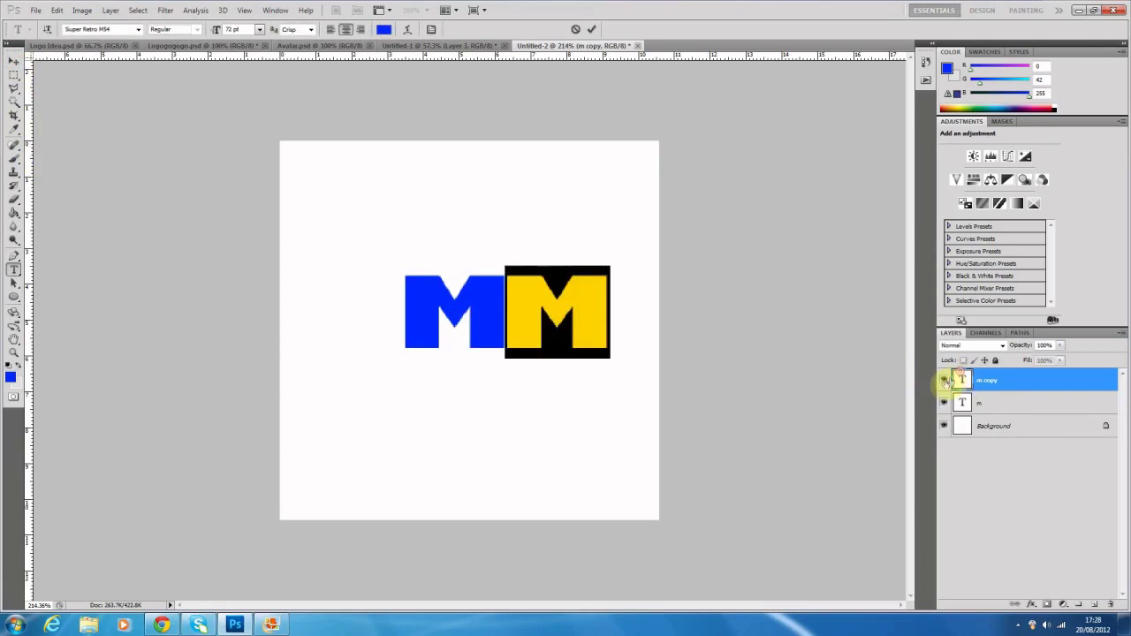
text(7)
key(ctrl+Return)
key(v)
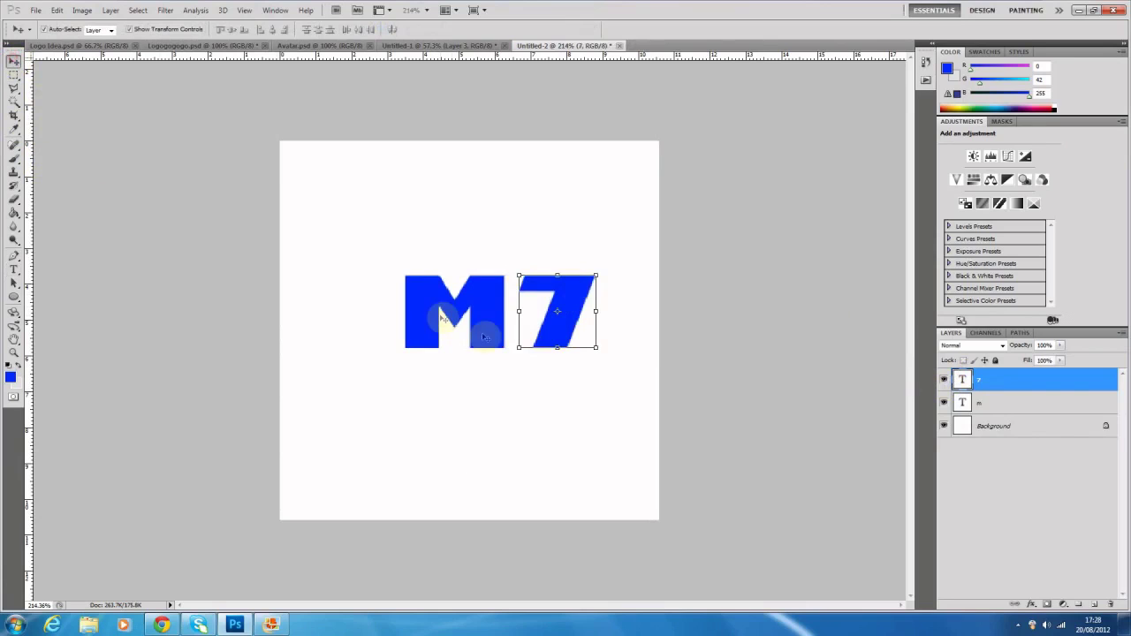
Shift both letters slightly down and left, and overlap the 7 with the right leg of the M
shift+click(445, 306)
mouse_move(444, 306)
mouse_down()
mouse_move(430, 304)
mouse_move(433, 321)
mouse_up()
click(477, 421)
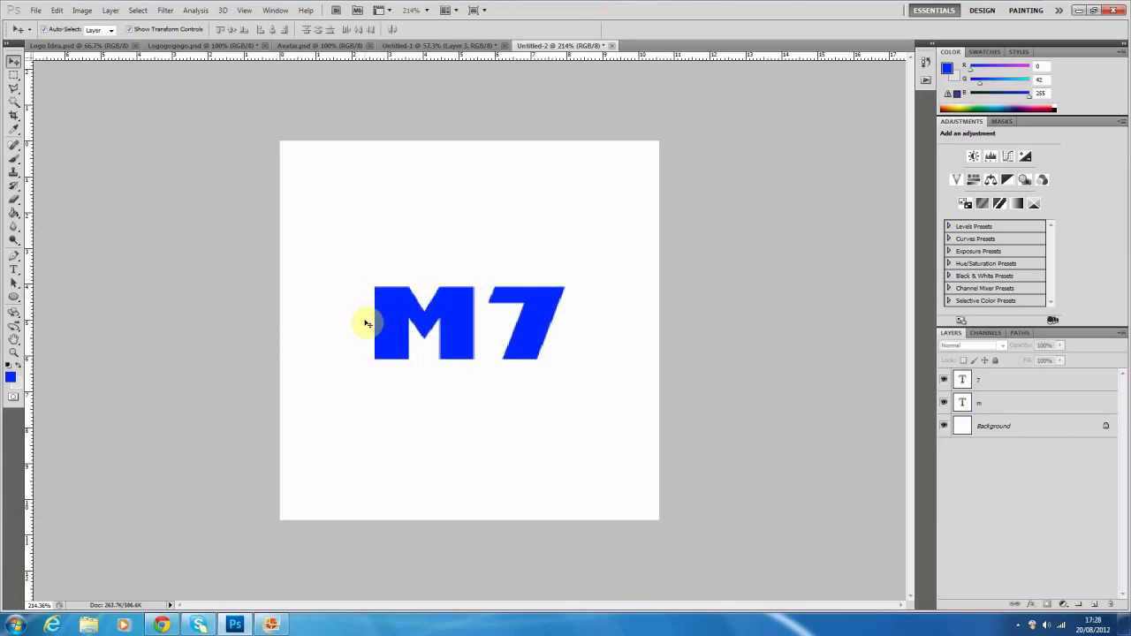
drag(547, 345, 511, 335)
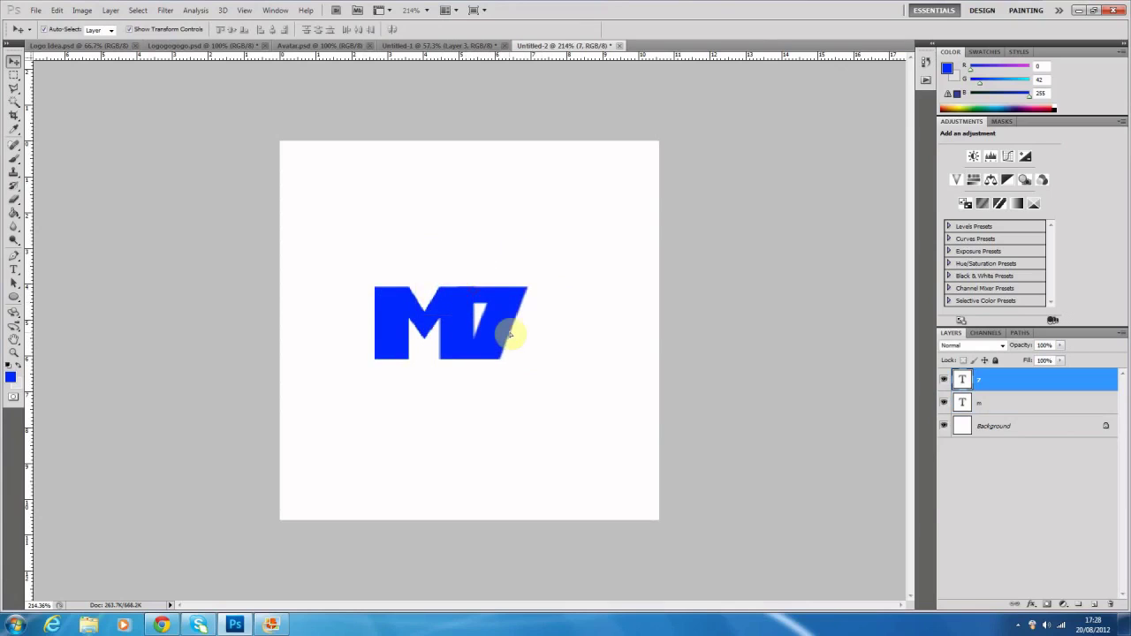
Move the 7 to overlap the left leg of the M, and shift both letters to the upper part of the canvas
key(ctrl+t)
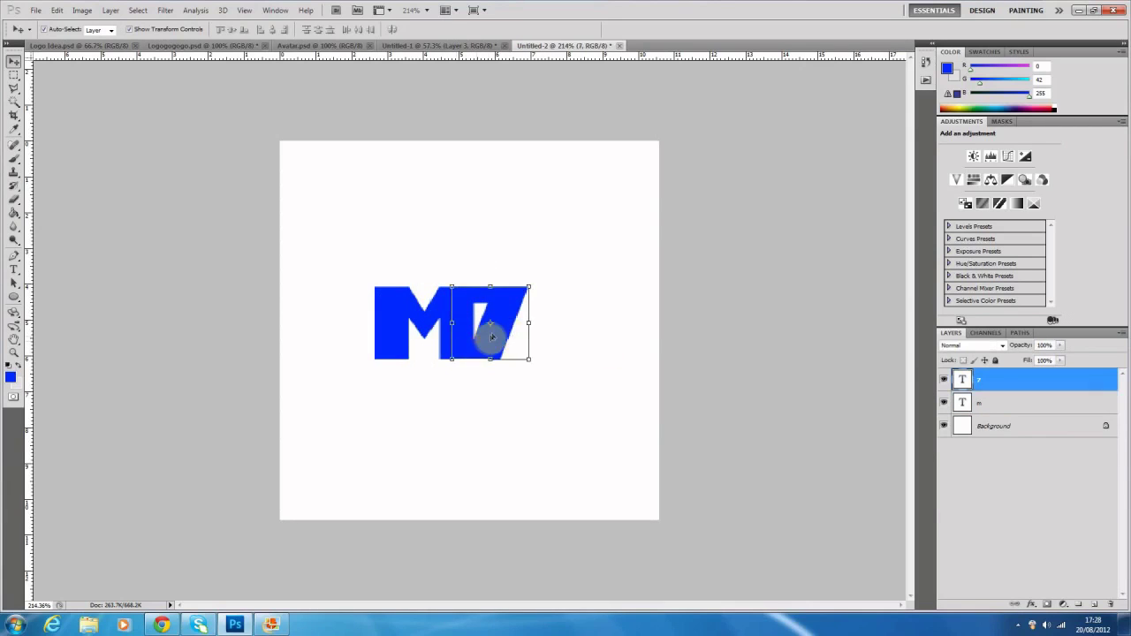
drag(499, 340, 357, 340)
drag(518, 398, 431, 236)
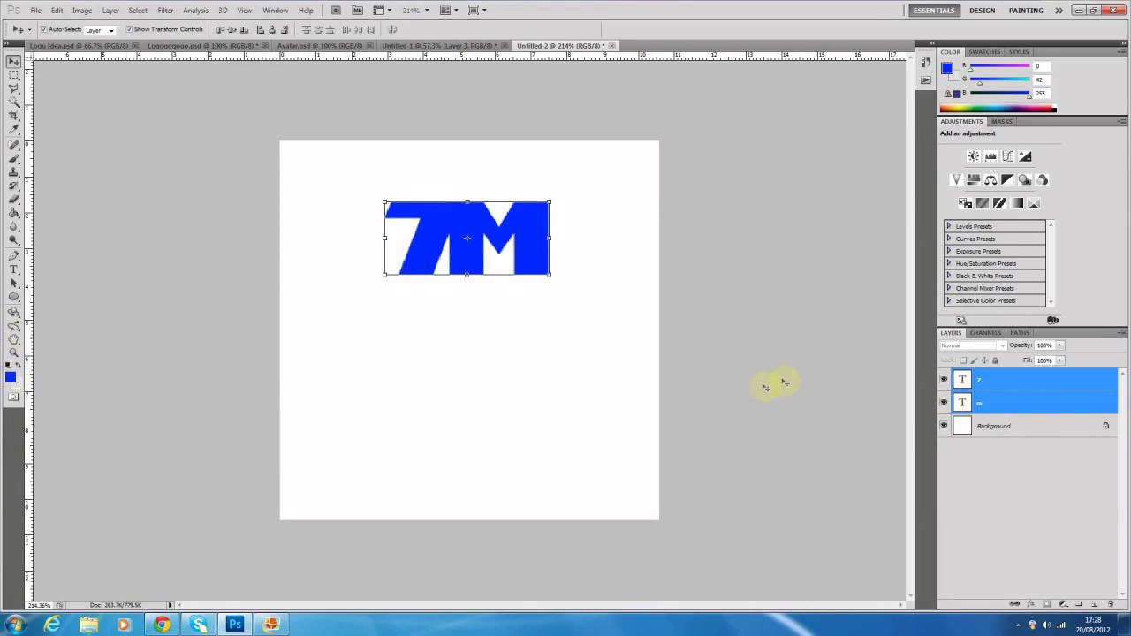
Duplicate both letter layers within the document and place the copied 7M below the original
right_click(1040, 397)
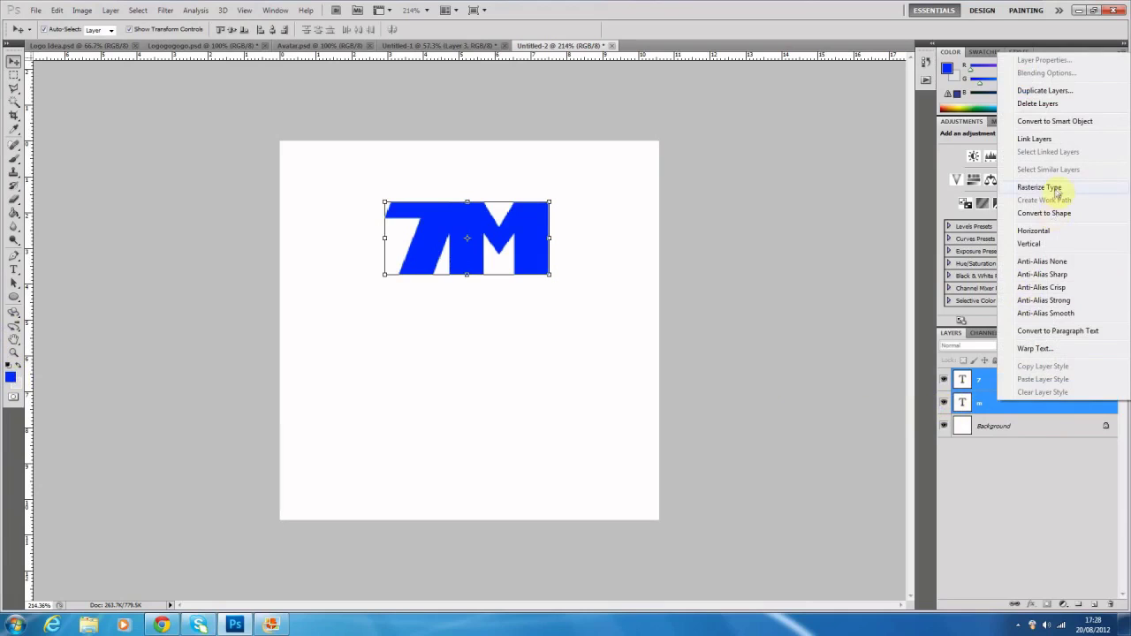
click(1005, 398)
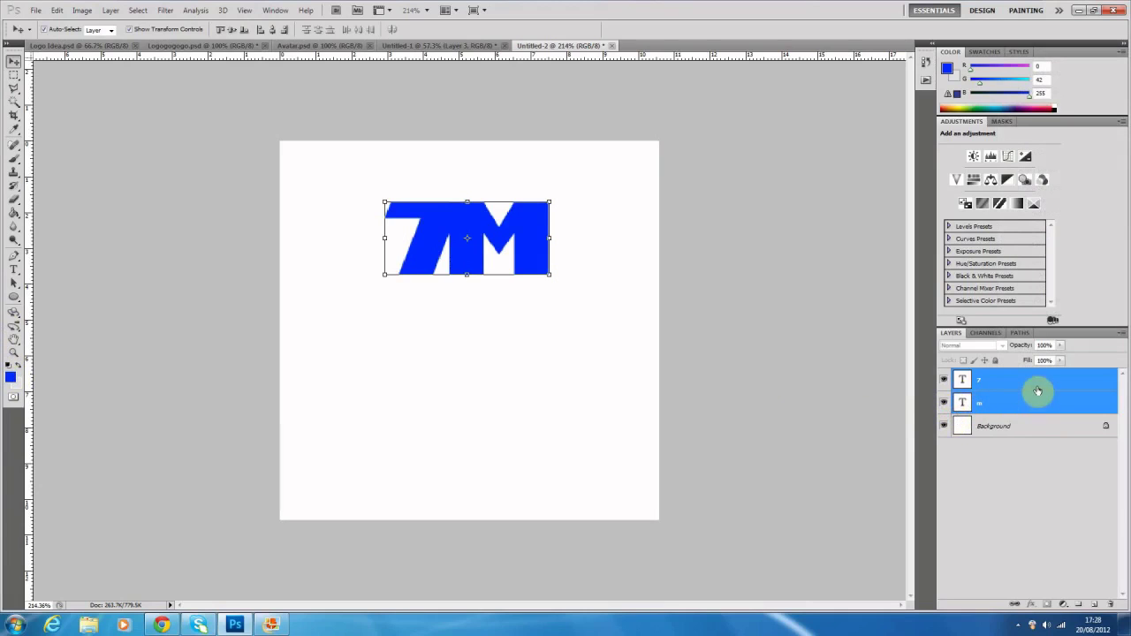
right_click(1038, 389)
click(1043, 68)
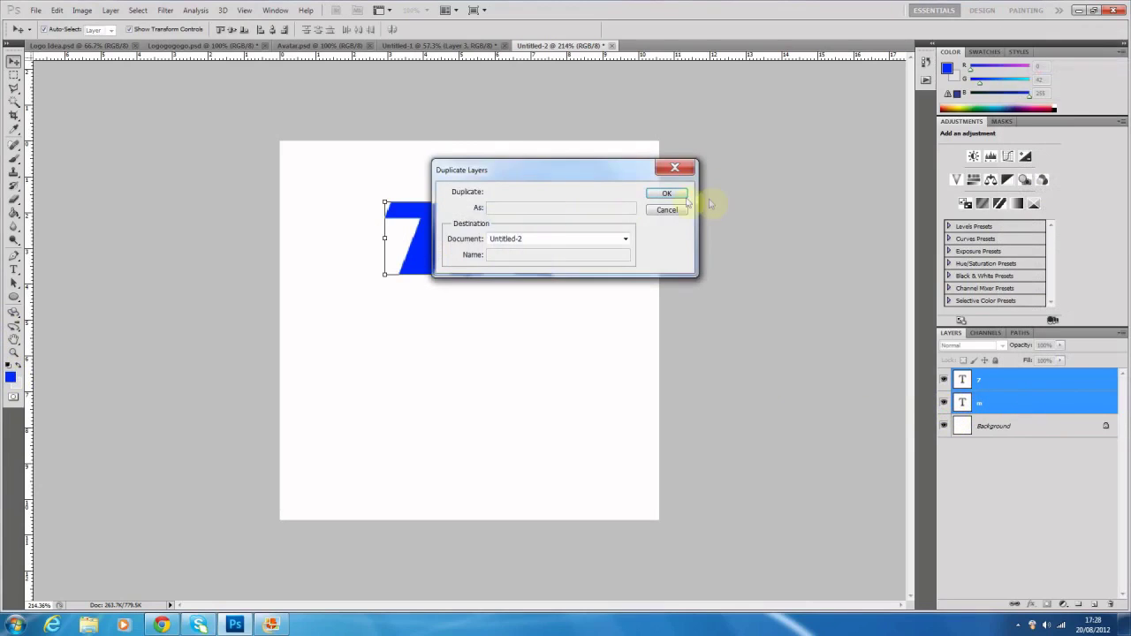
click(682, 194)
drag(500, 253, 504, 351)
Set the 7 in the lower copy to the WildStyle-Fade font
click(964, 381)
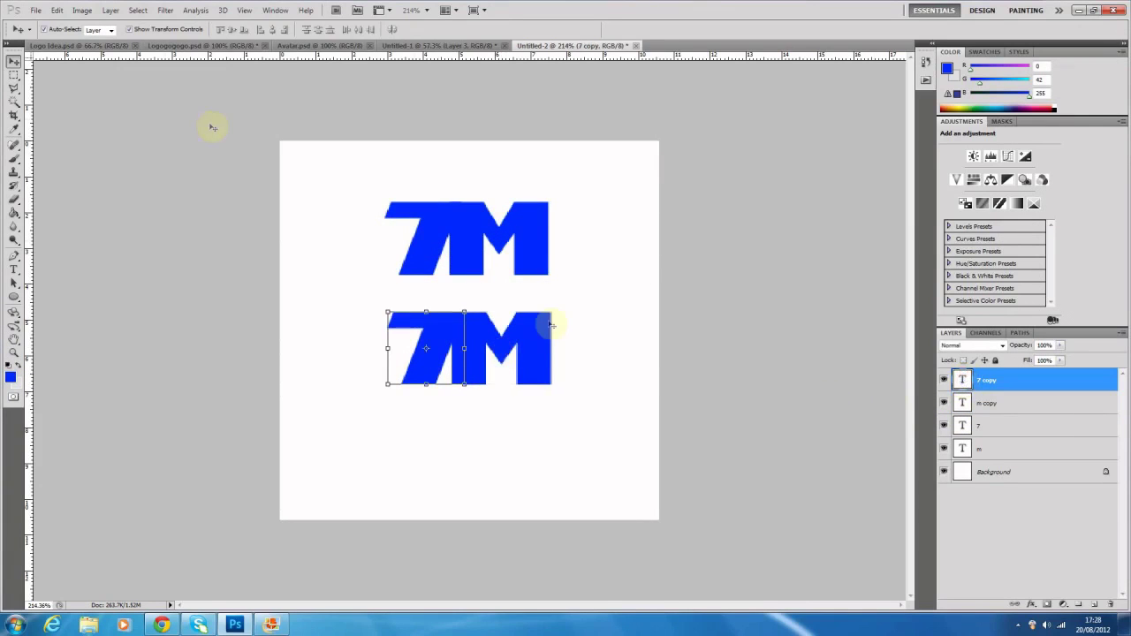
double_click(964, 378)
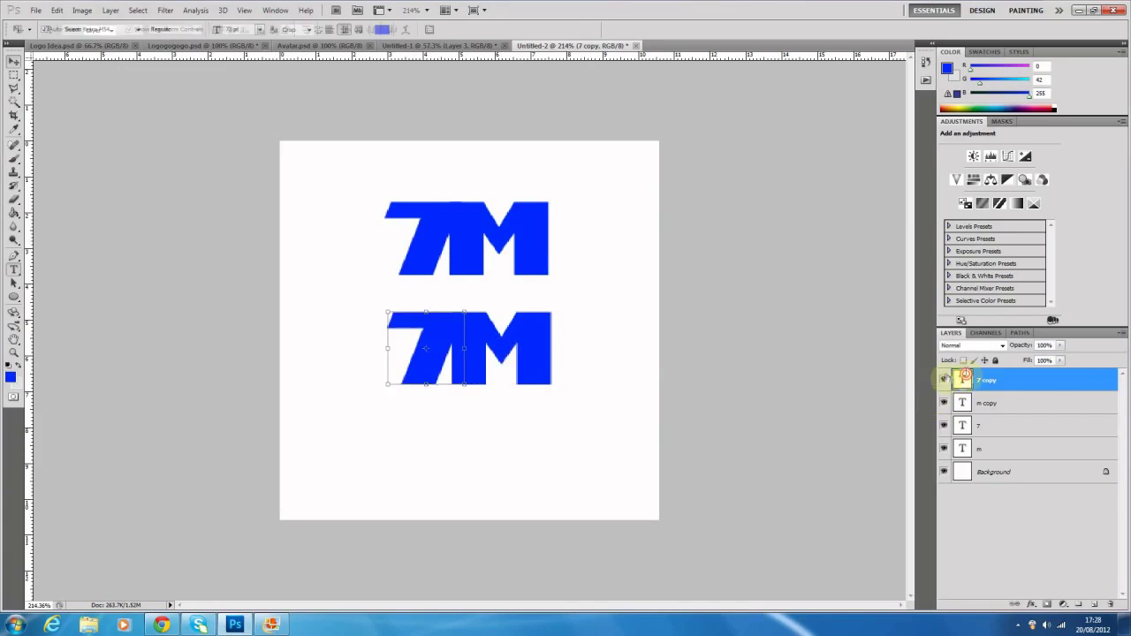
click(139, 29)
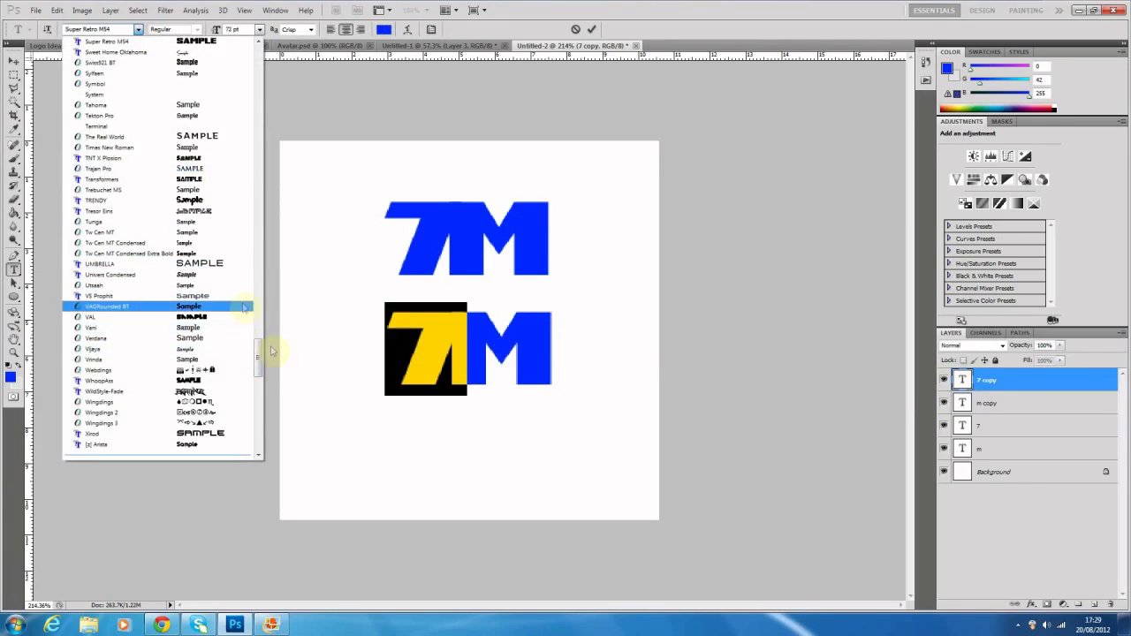
drag(261, 361, 261, 356)
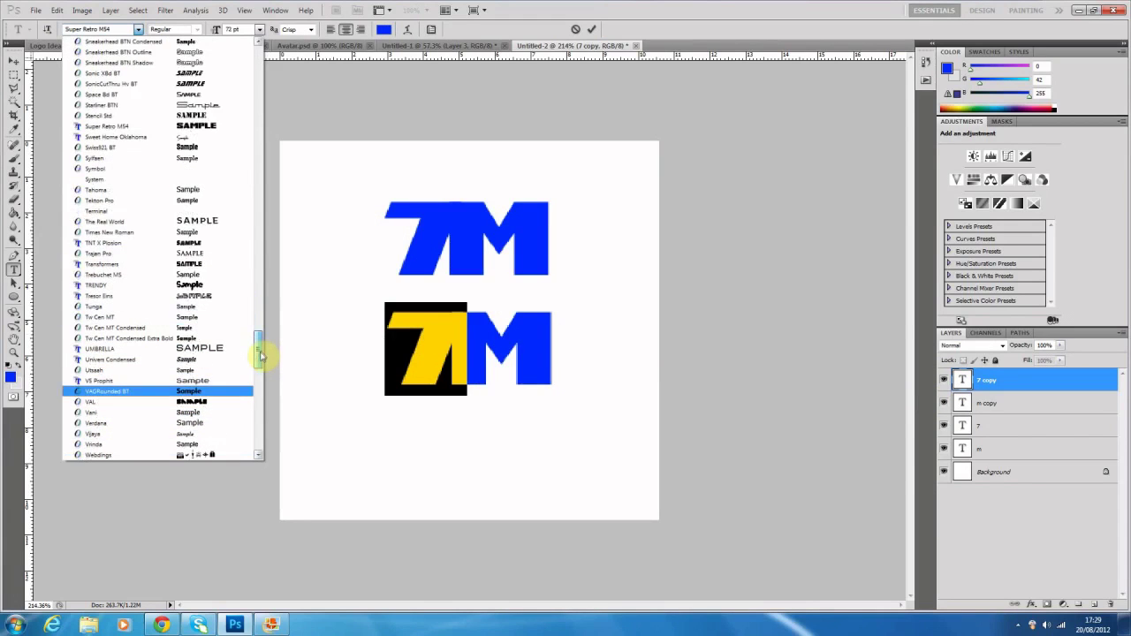
scroll(261, 355, down, 2)
click(230, 433)
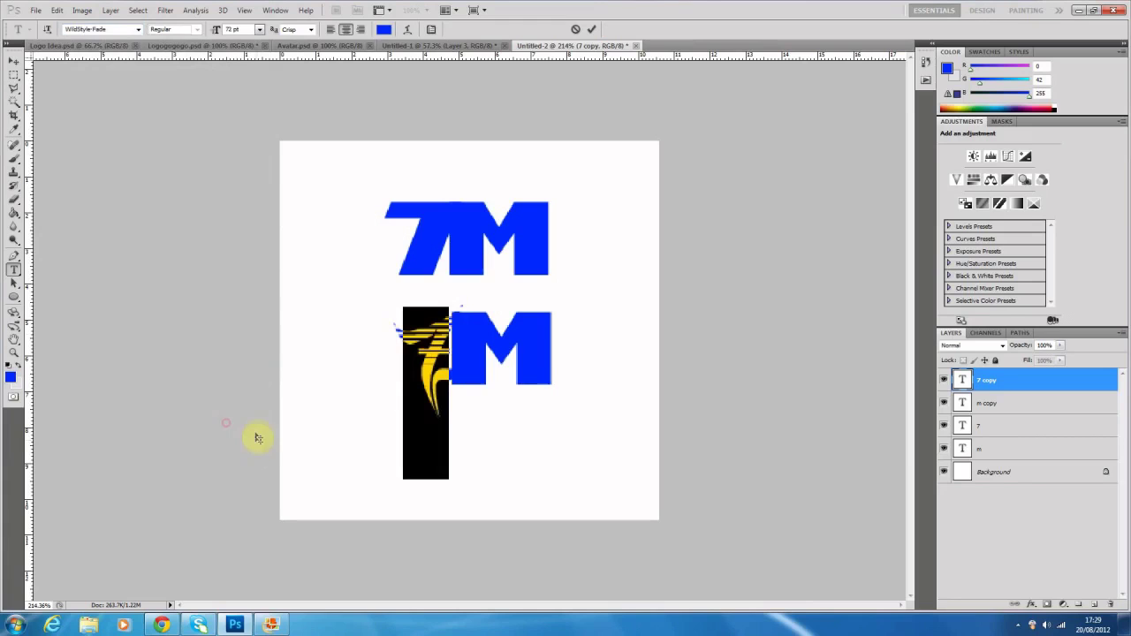
click(15, 67)
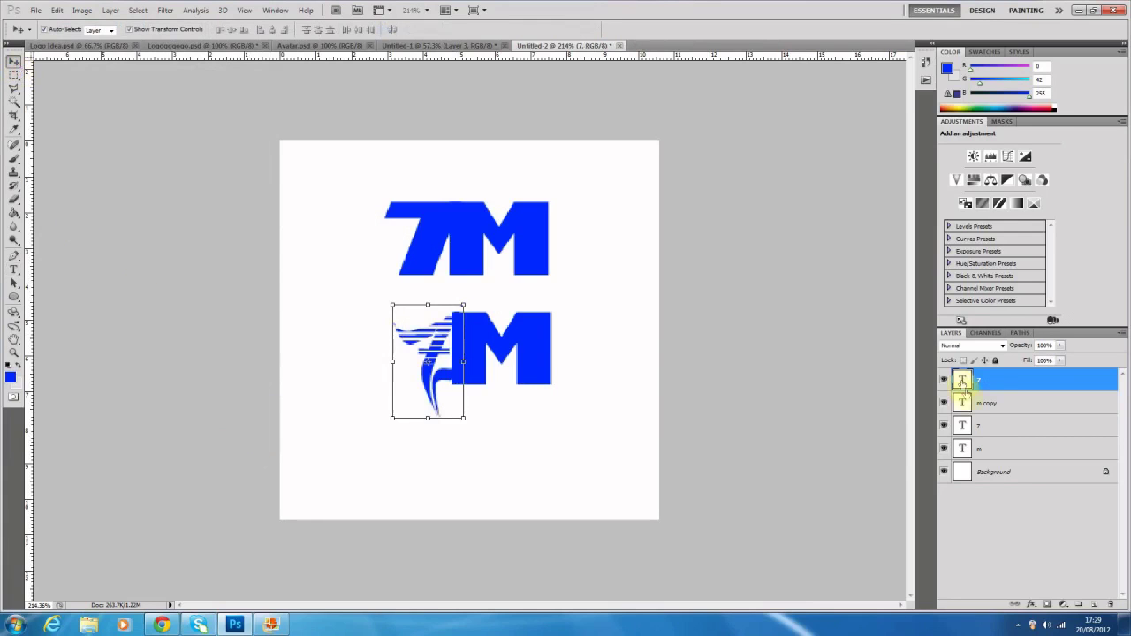
Set the M in the lower copy to the WildStyle-Fade font and move it left to overlap the 7
double_click(967, 403)
click(138, 29)
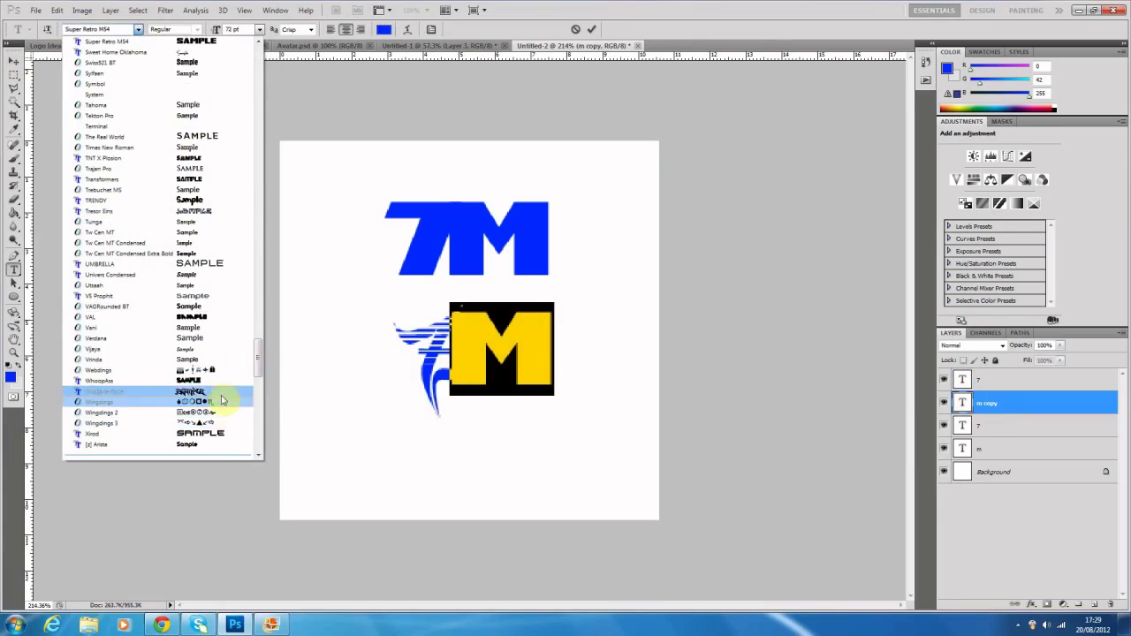
click(221, 392)
key(ctrl+t)
drag(548, 379, 486, 359)
key(Return)
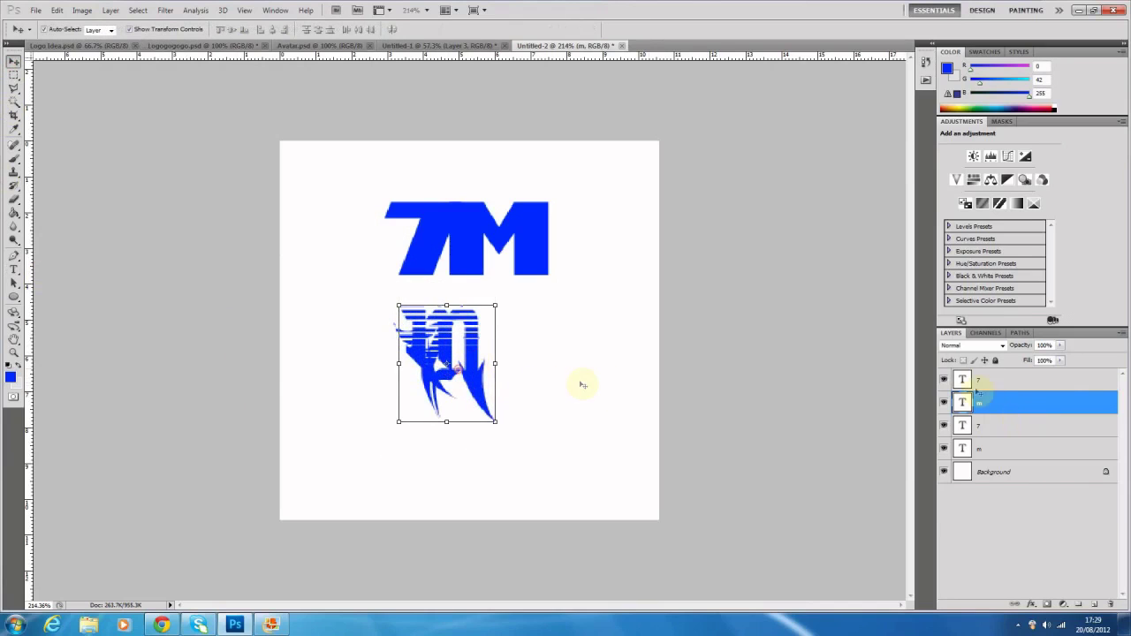
Move the 7 of the lower copy down and right so it overlaps the lower tail of its M
click(1065, 378)
drag(430, 404, 499, 474)
click(579, 458)
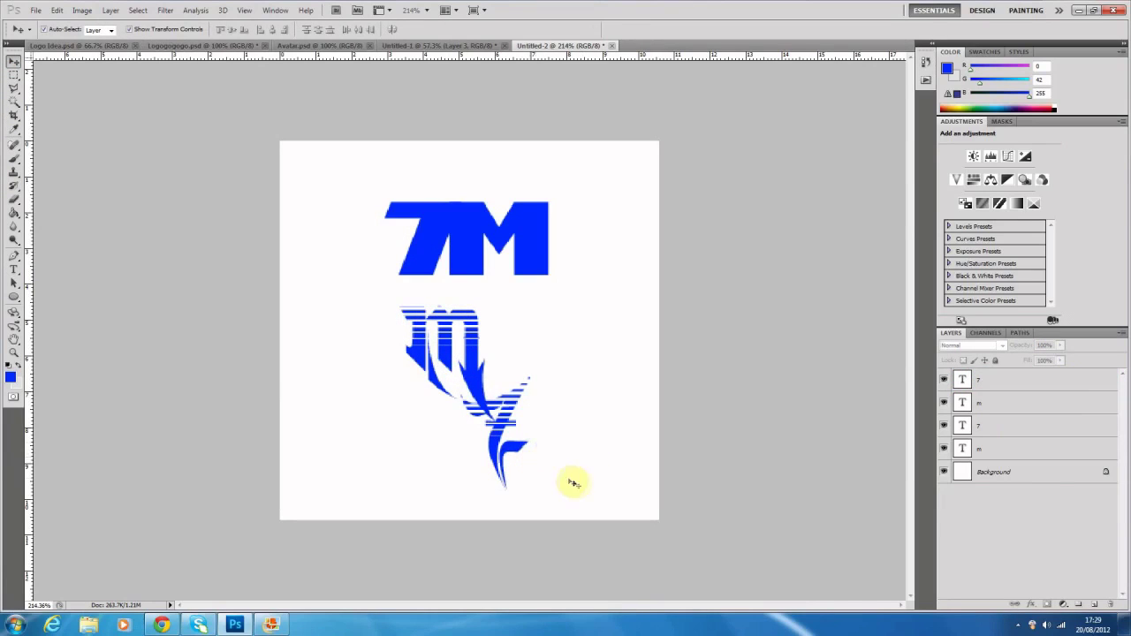
drag(500, 453, 499, 382)
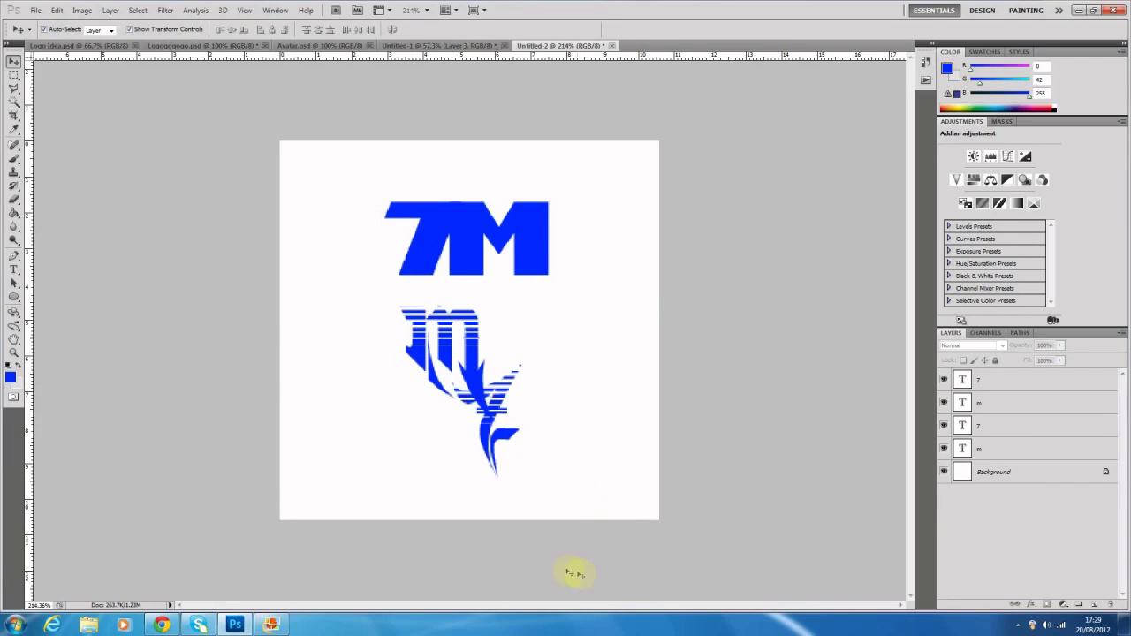
Delete both letter layers of the lower WildStyle-Fade copy
drag(552, 491, 362, 336)
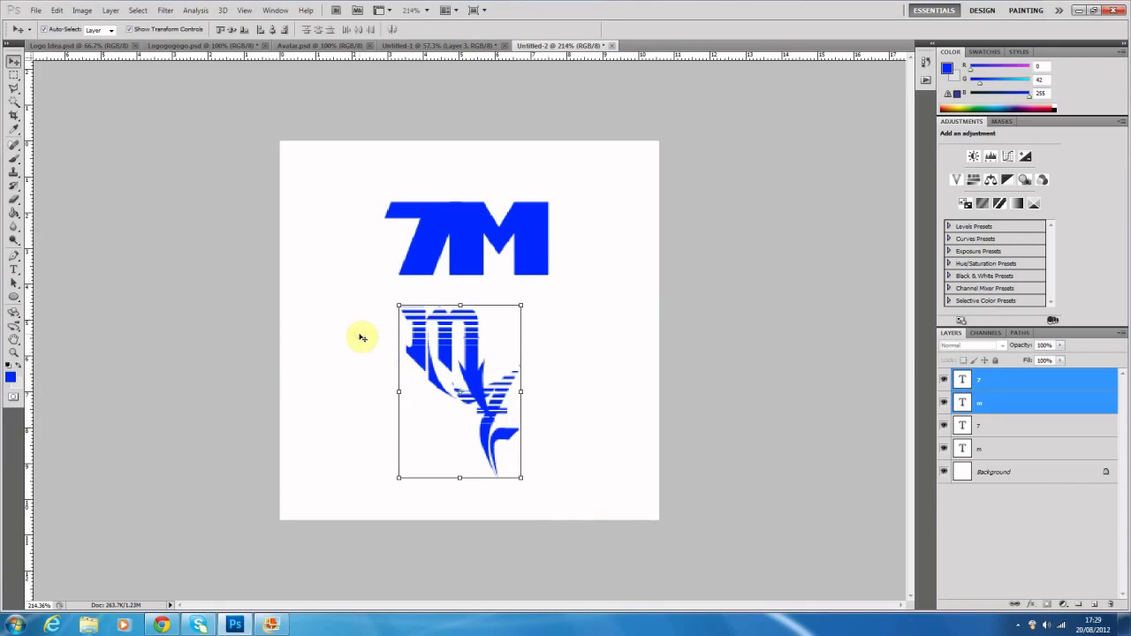
key(Delete)
click(681, 439)
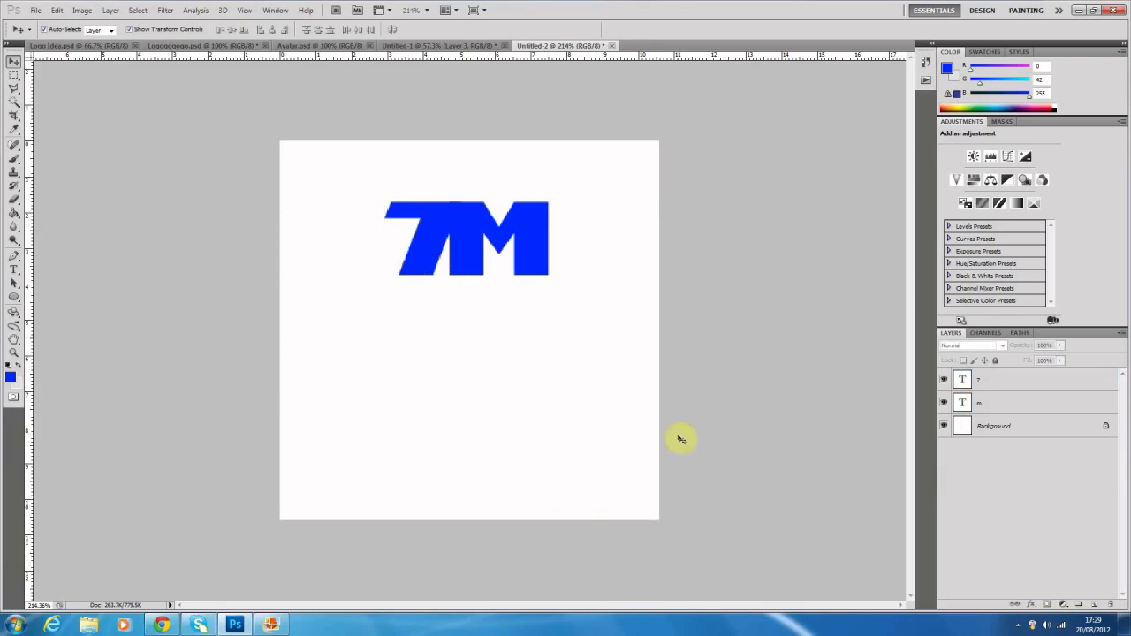
Set the M of the remaining logo to the Xirod font
drag(571, 306, 328, 157)
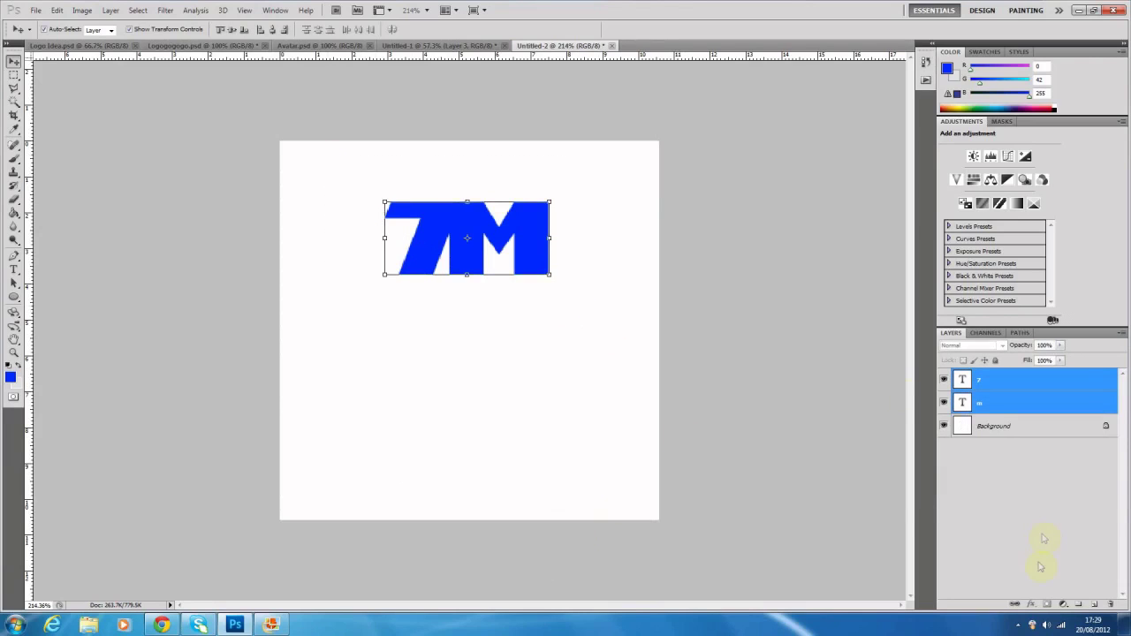
click(1029, 628)
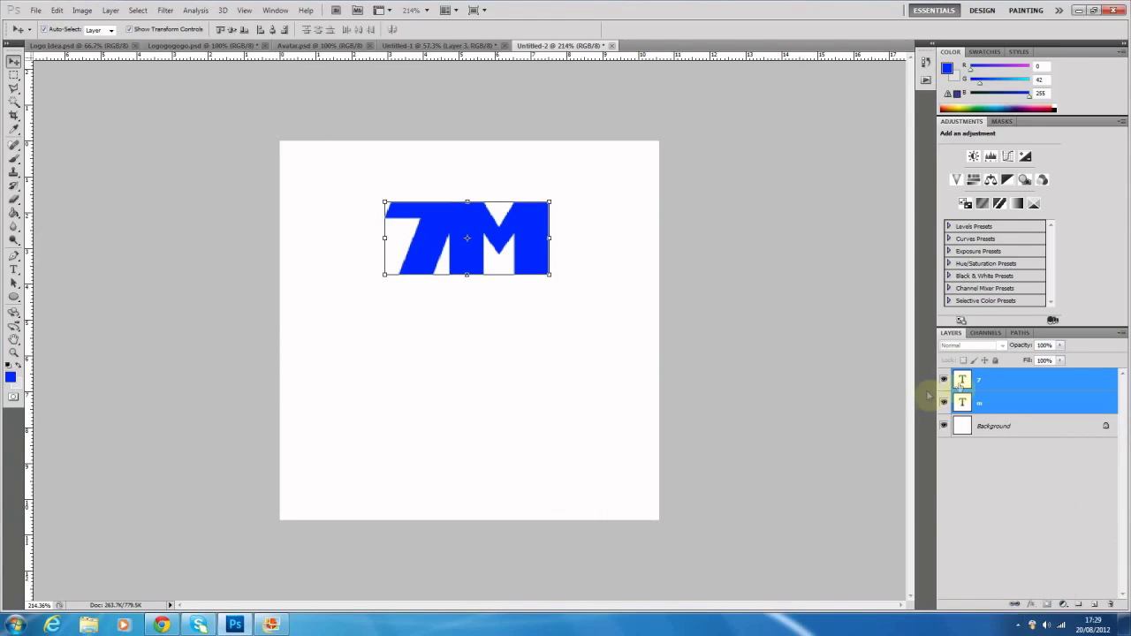
click(840, 360)
double_click(992, 405)
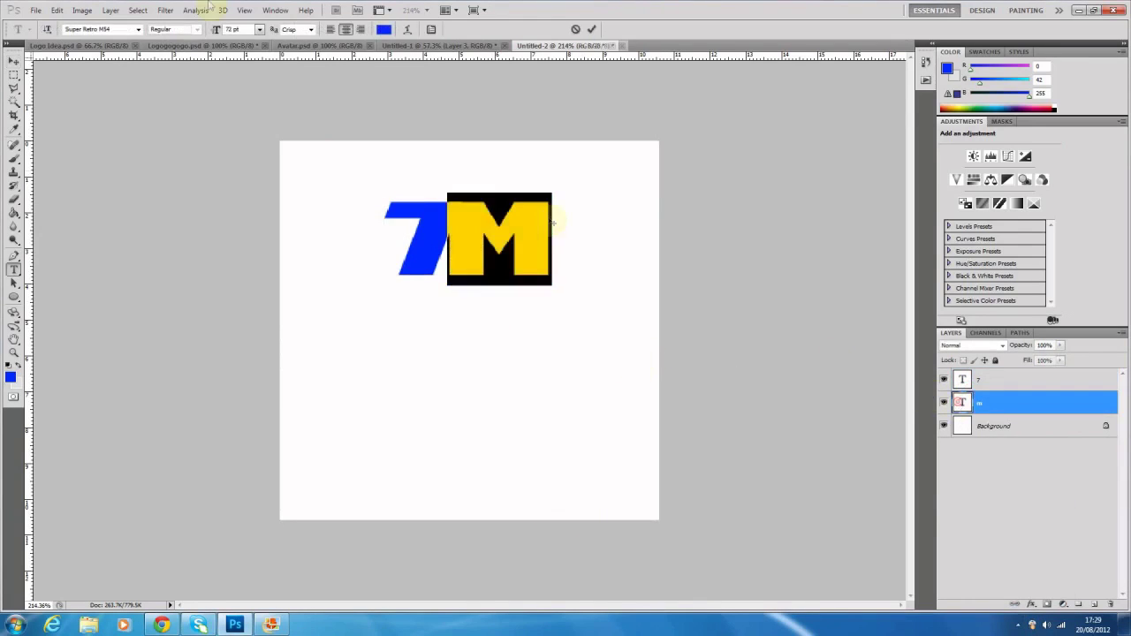
text(Xirod)
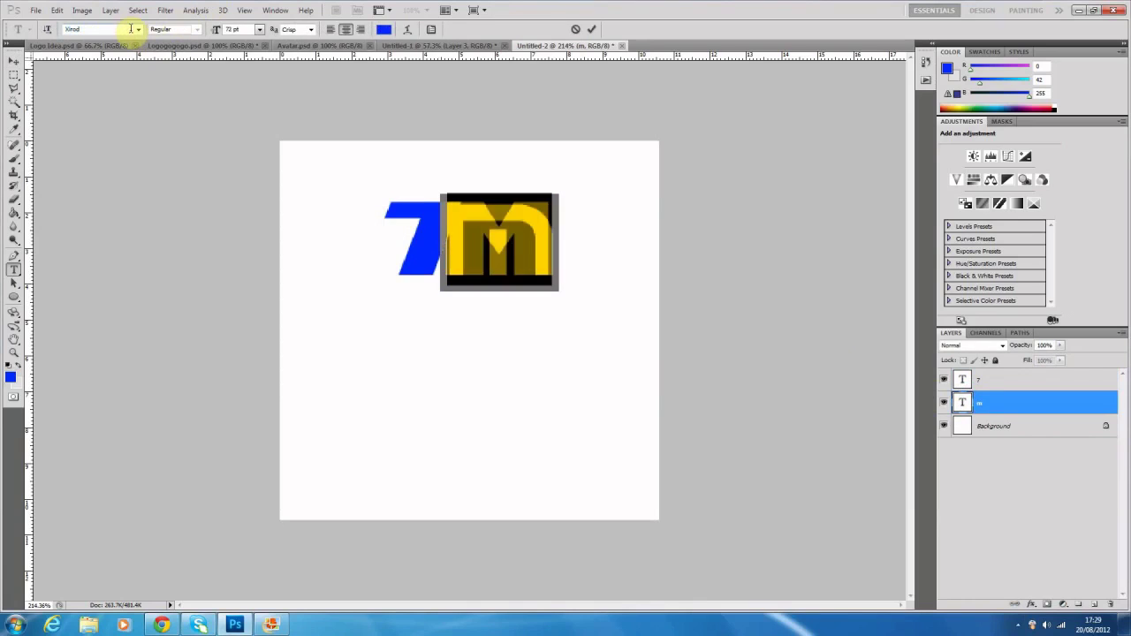
Set the 7 of the remaining logo to the Xirod font
double_click(976, 386)
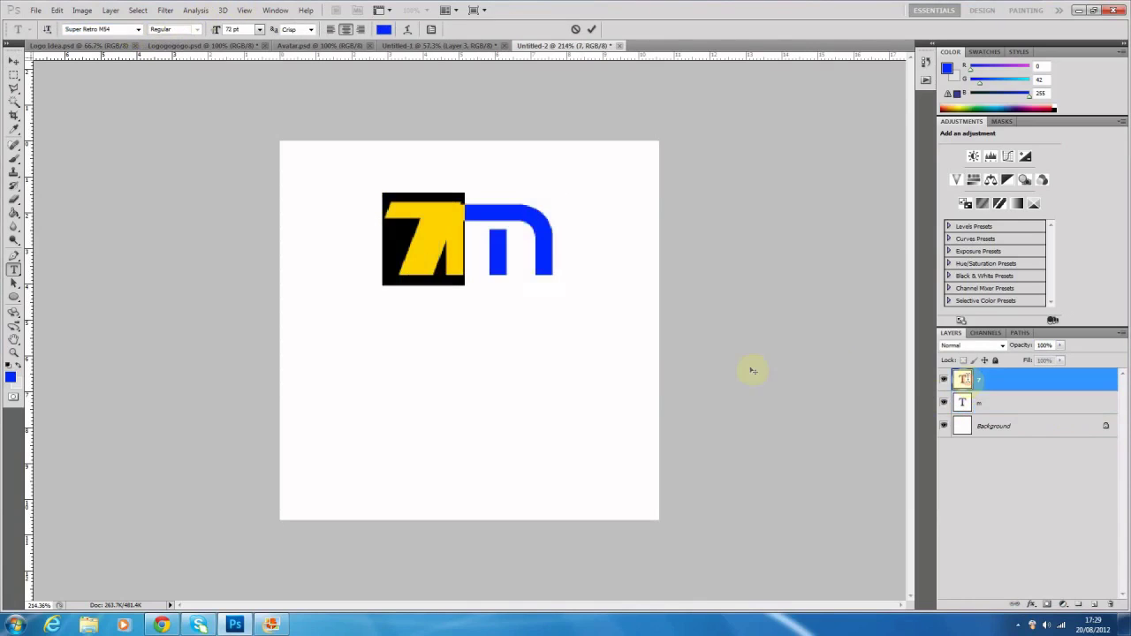
click(96, 29)
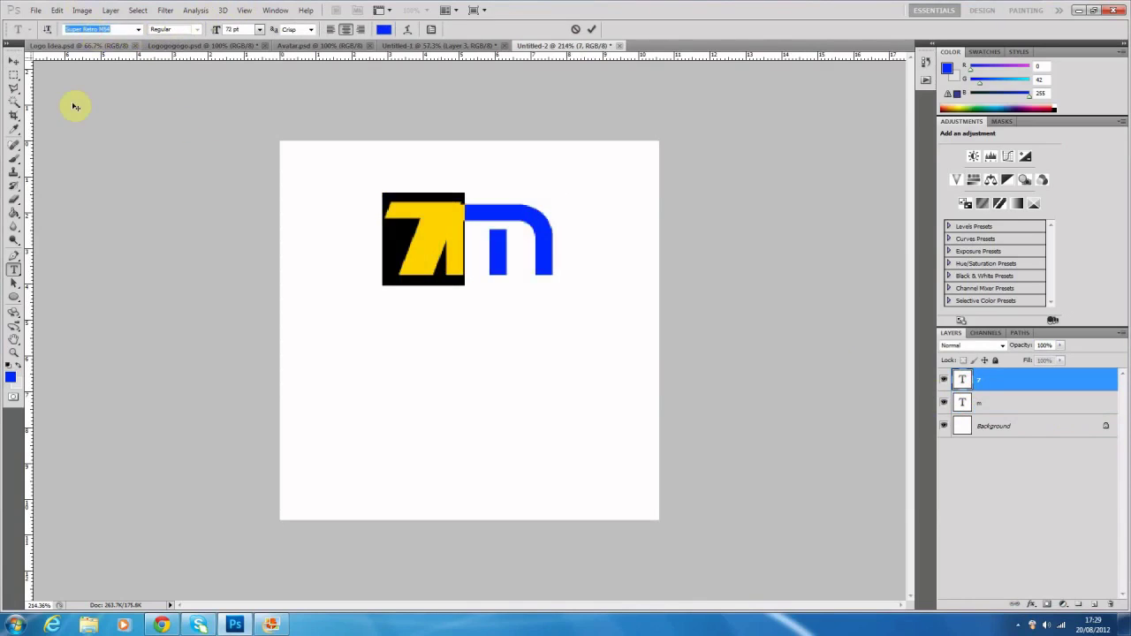
text(Xirod)
click(13, 60)
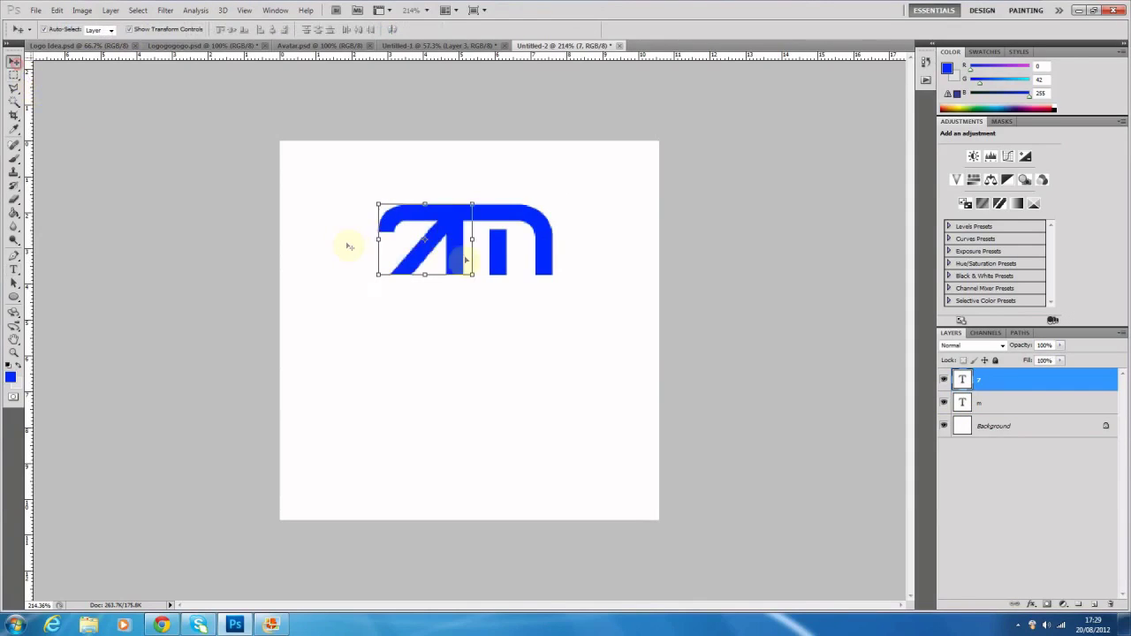
Rearrange the letters so the 7 sits below and right of the M, overlapping its right leg
drag(429, 243, 466, 336)
click(525, 237)
drag(524, 237, 462, 284)
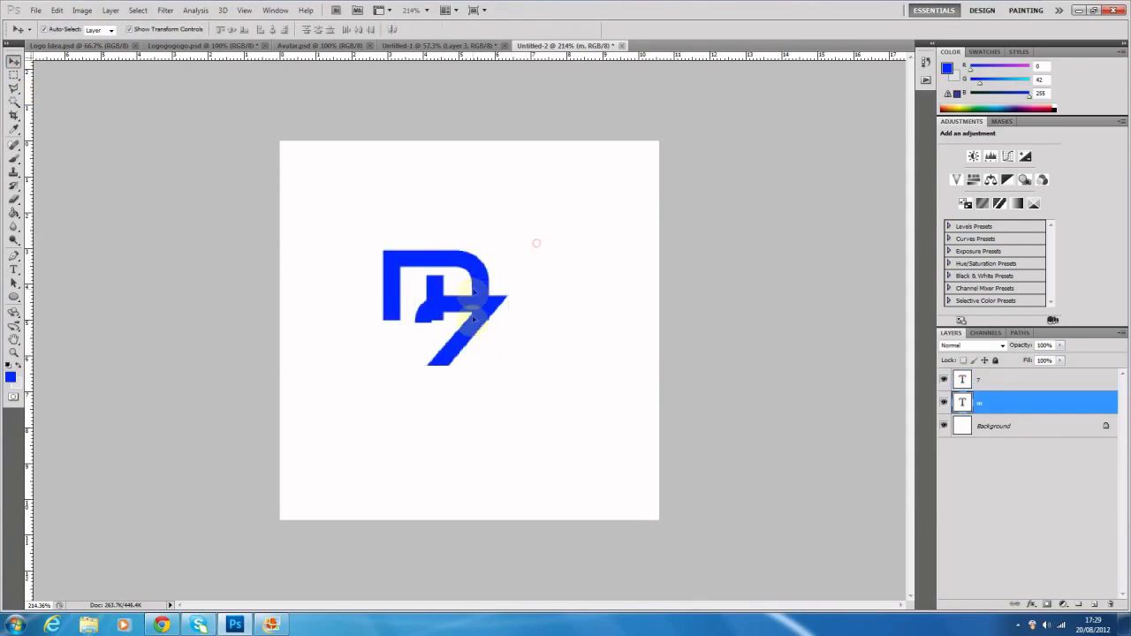
drag(463, 345, 496, 343)
Rasterize both letter layers and merge them into a single layer
ctrl+click(1058, 402)
right_click(1058, 402)
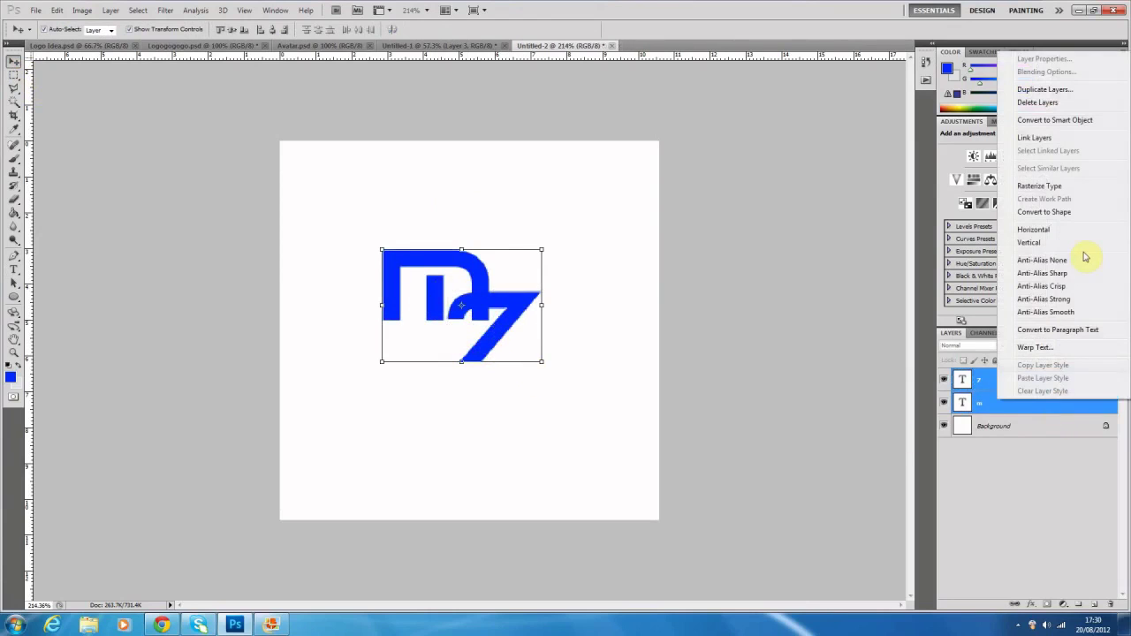
click(999, 404)
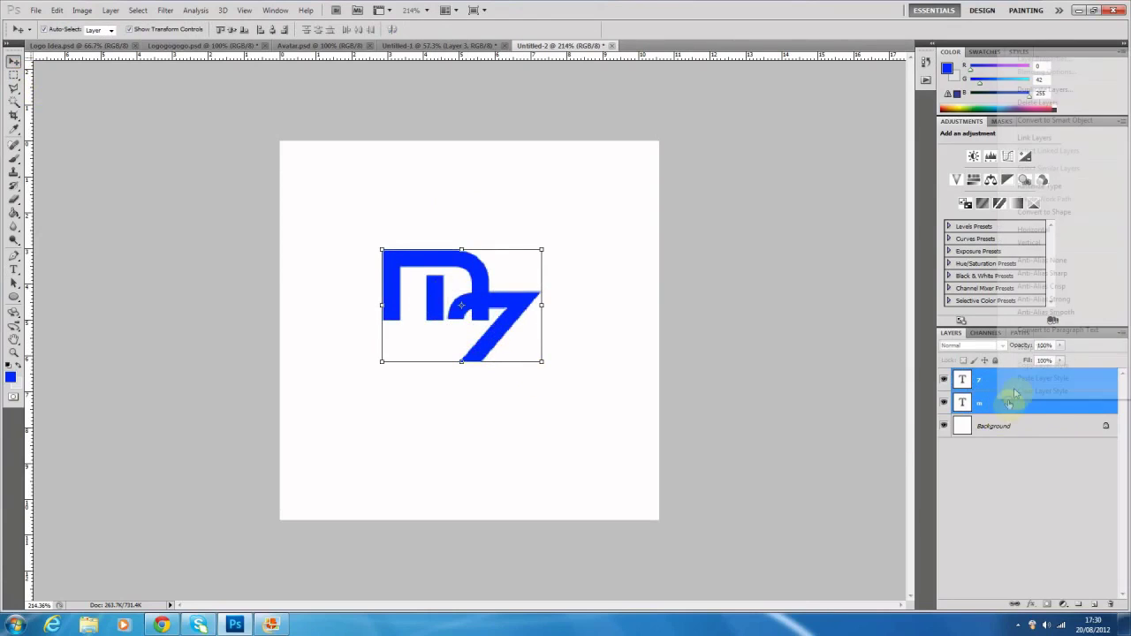
right_click(1007, 399)
click(1056, 186)
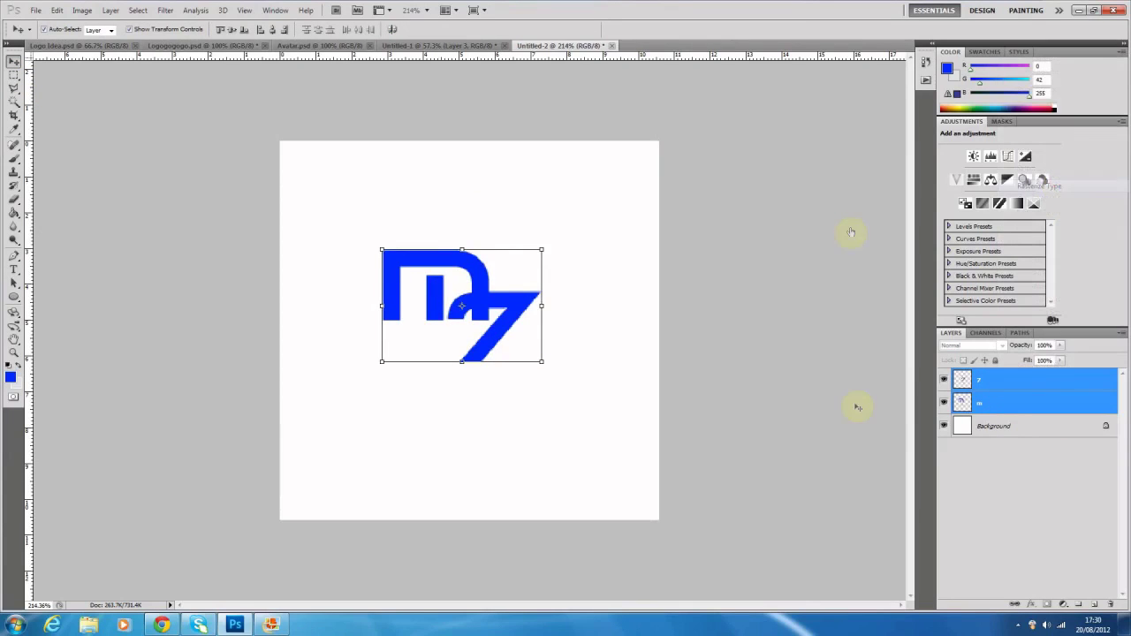
right_click(1070, 414)
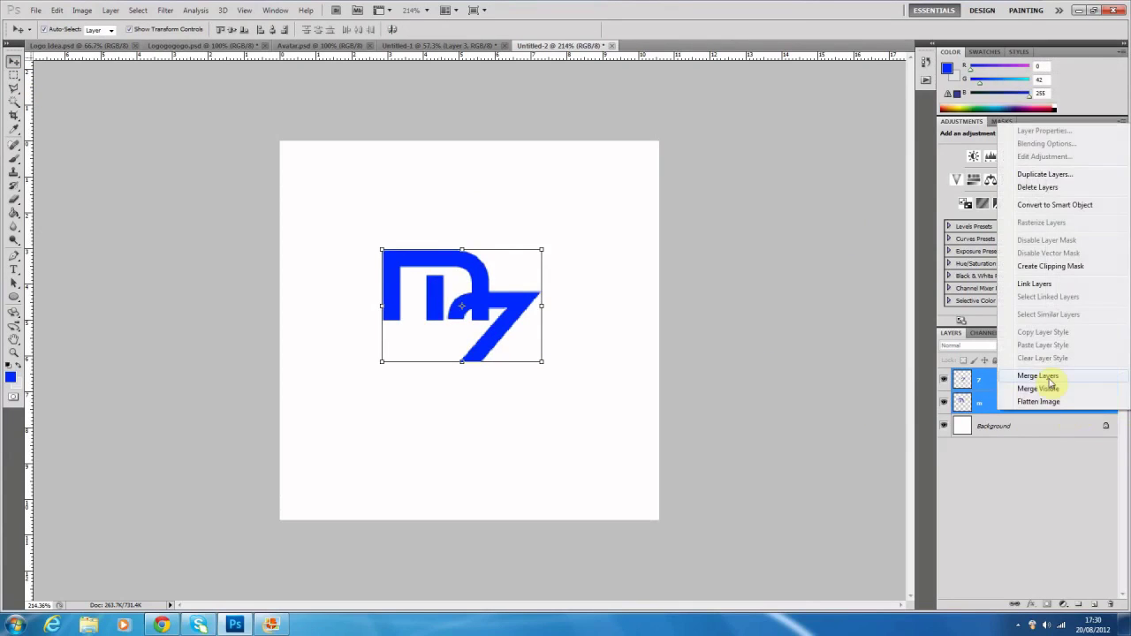
click(1047, 379)
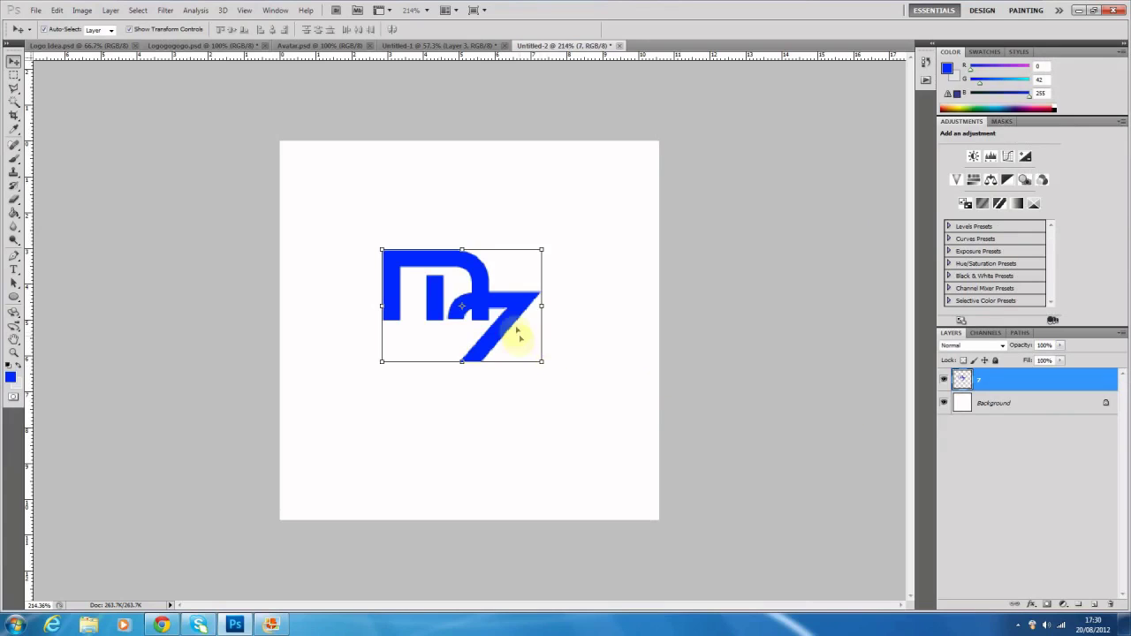
Move the merged M7 logo slightly down and right, toward the canvas centre
drag(503, 302, 509, 326)
key(ctrl+t)
key(Return)
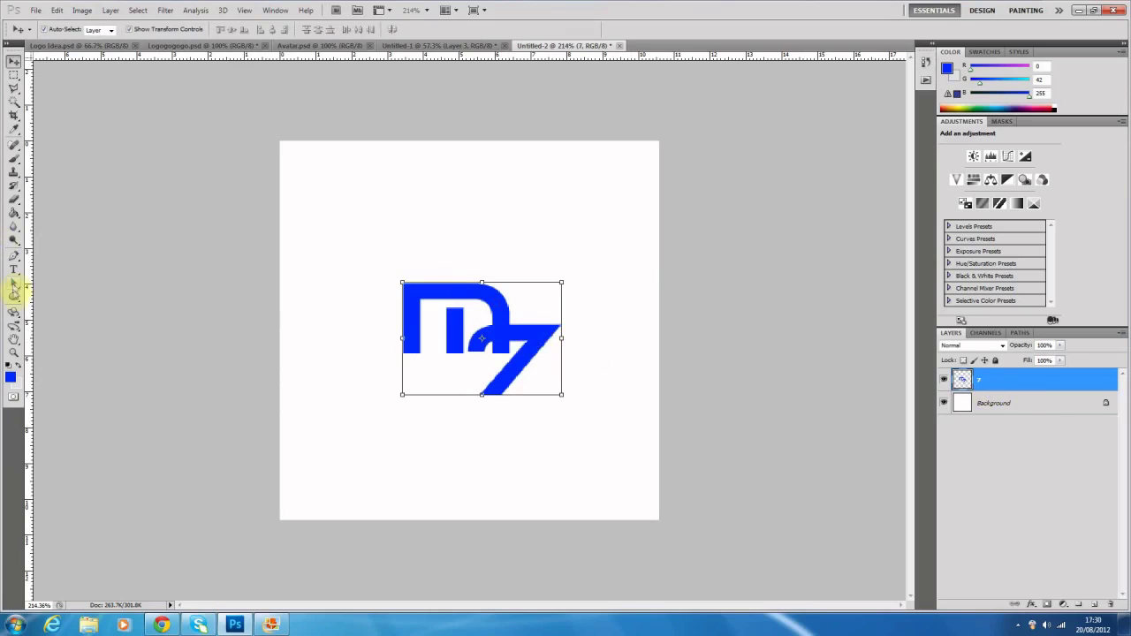
Draw a near-black (#080808) circle over the M7 logo with the Ellipse tool
click(14, 298)
click(352, 30)
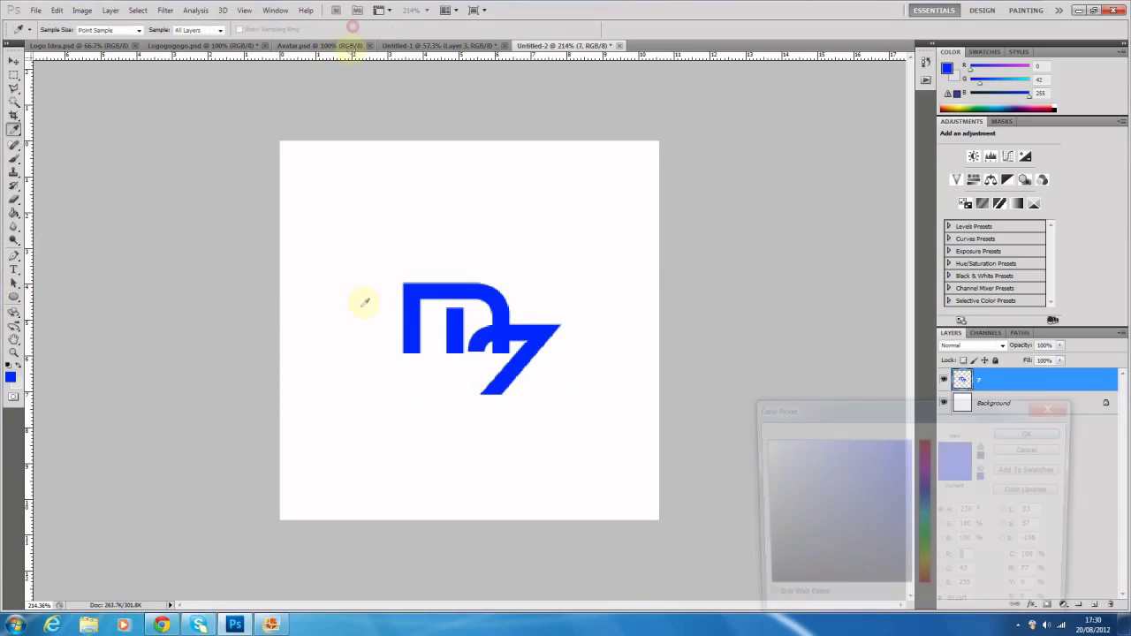
mouse_move(784, 480)
mouse_down()
mouse_move(707, 542)
mouse_move(706, 585)
mouse_up()
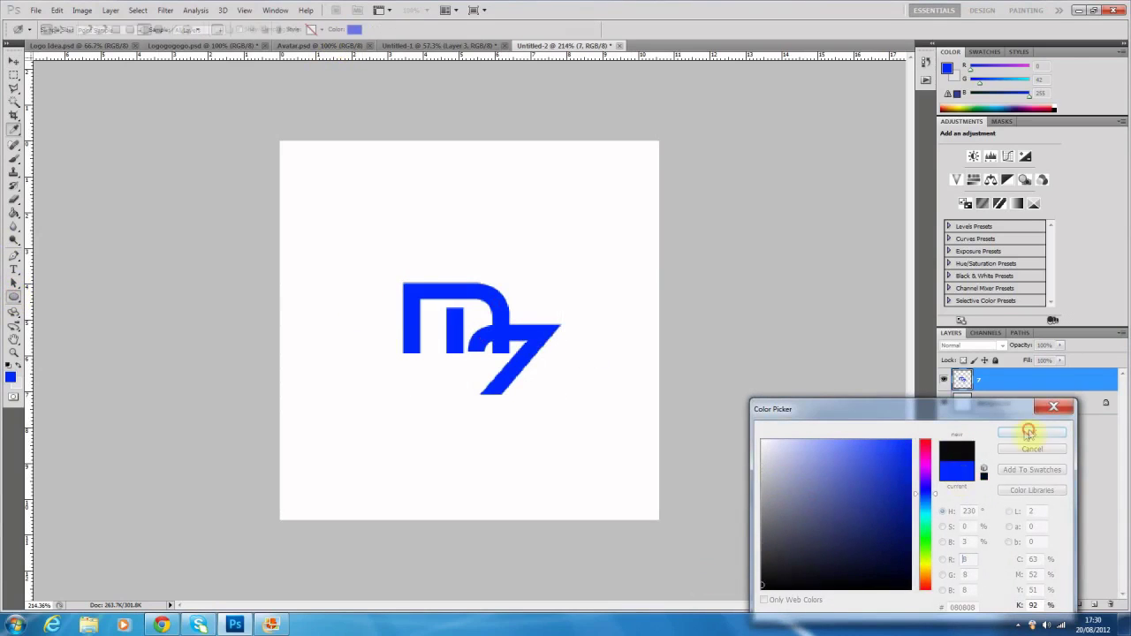
click(1031, 432)
drag(375, 269, 642, 469)
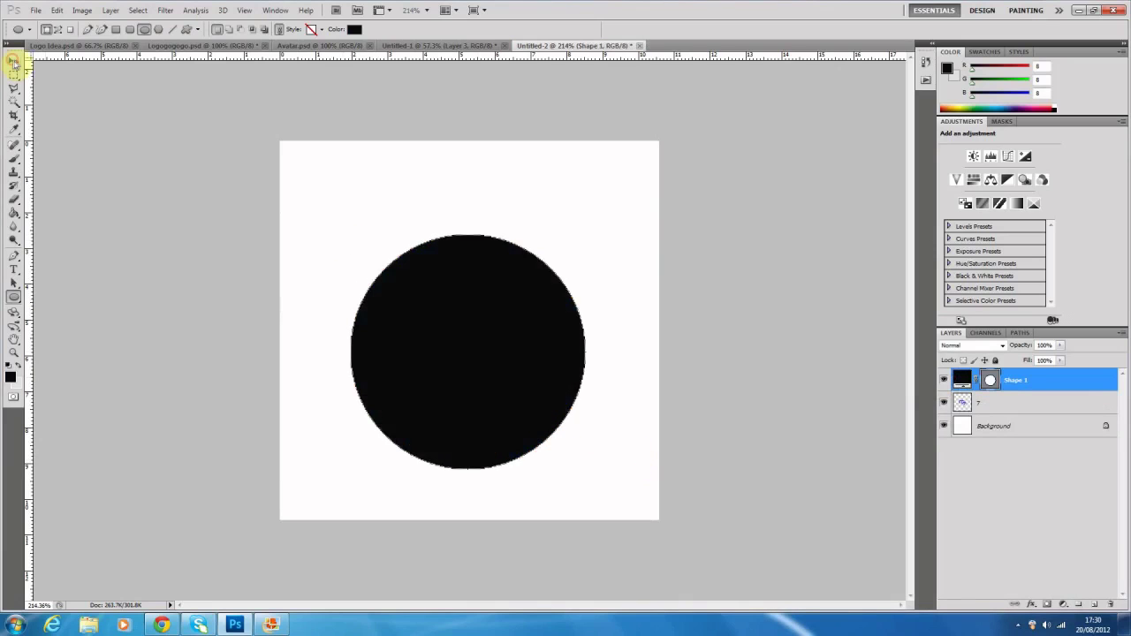
Place the circle's layer beneath the logo layer and position the circle around the M7 letters
key(v)
drag(455, 410, 468, 396)
drag(1011, 380, 1016, 405)
drag(558, 391, 552, 383)
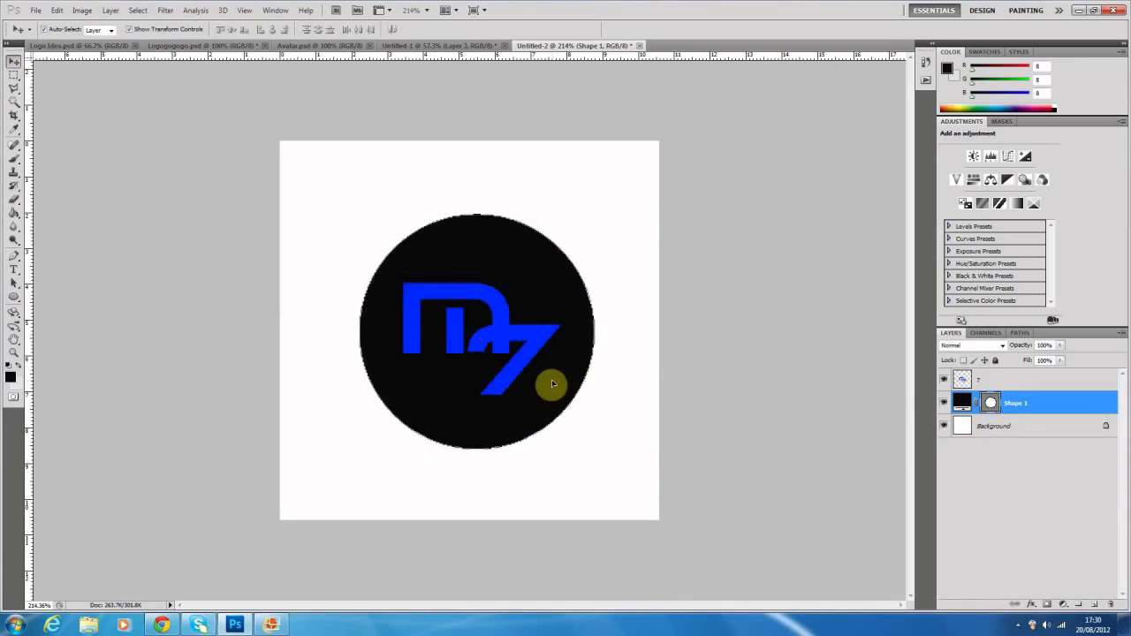
click(768, 360)
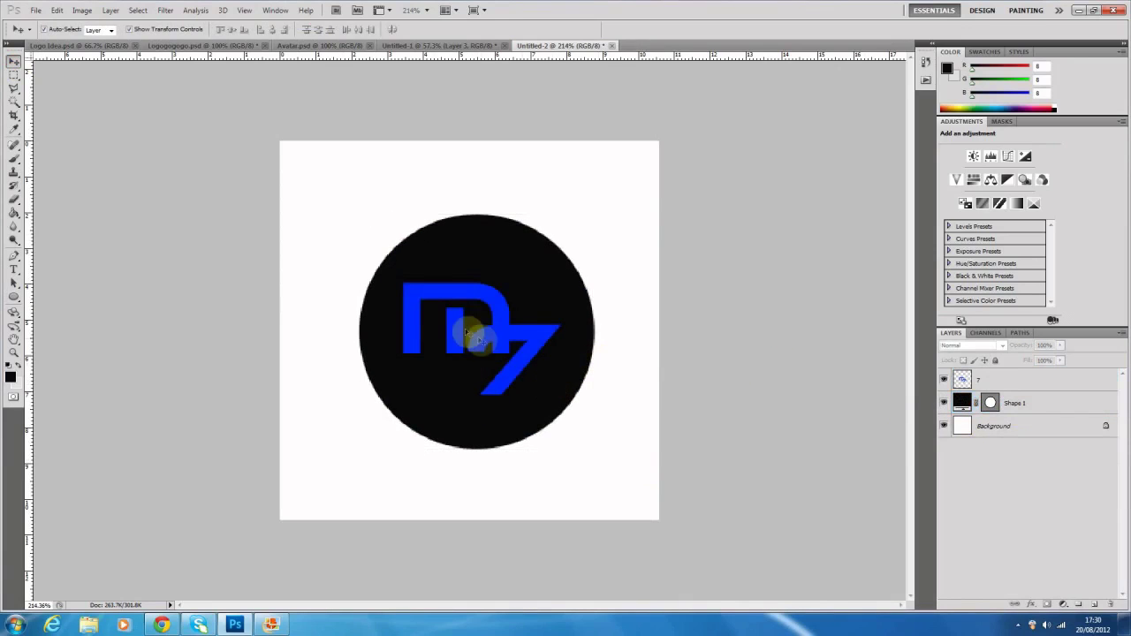
Rasterize the black circle's shape layer
click(557, 370)
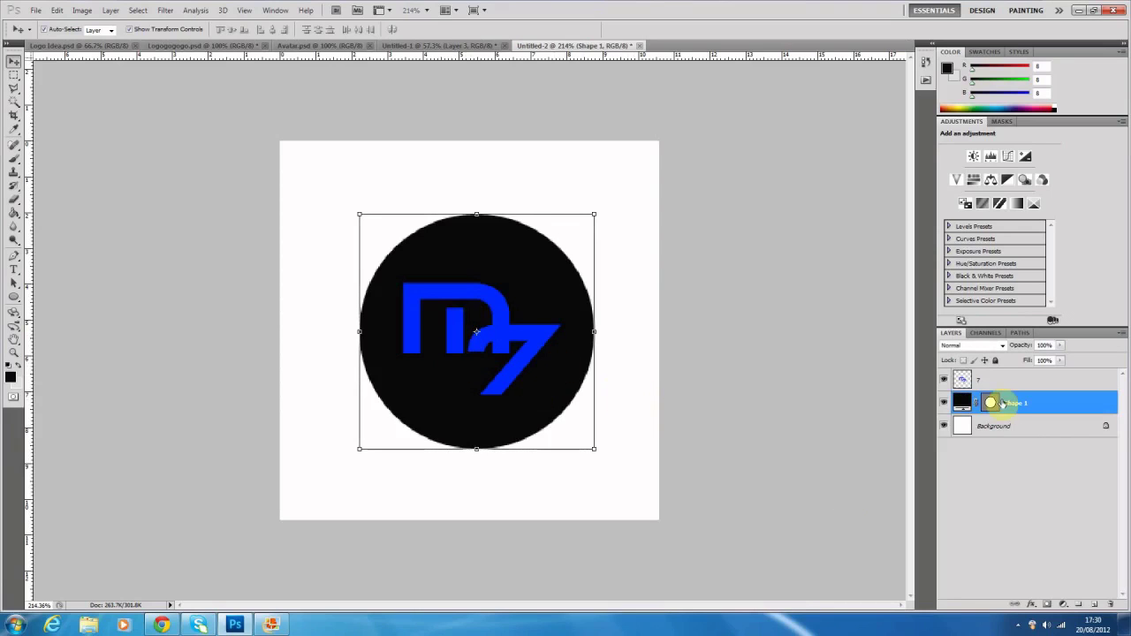
right_click(1077, 412)
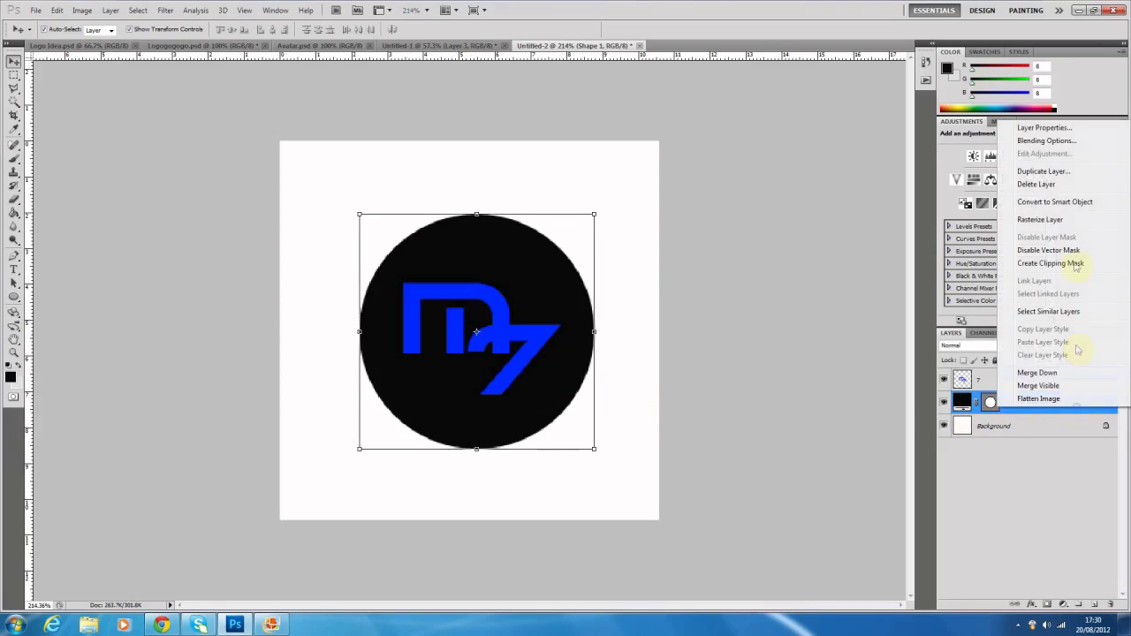
click(1055, 220)
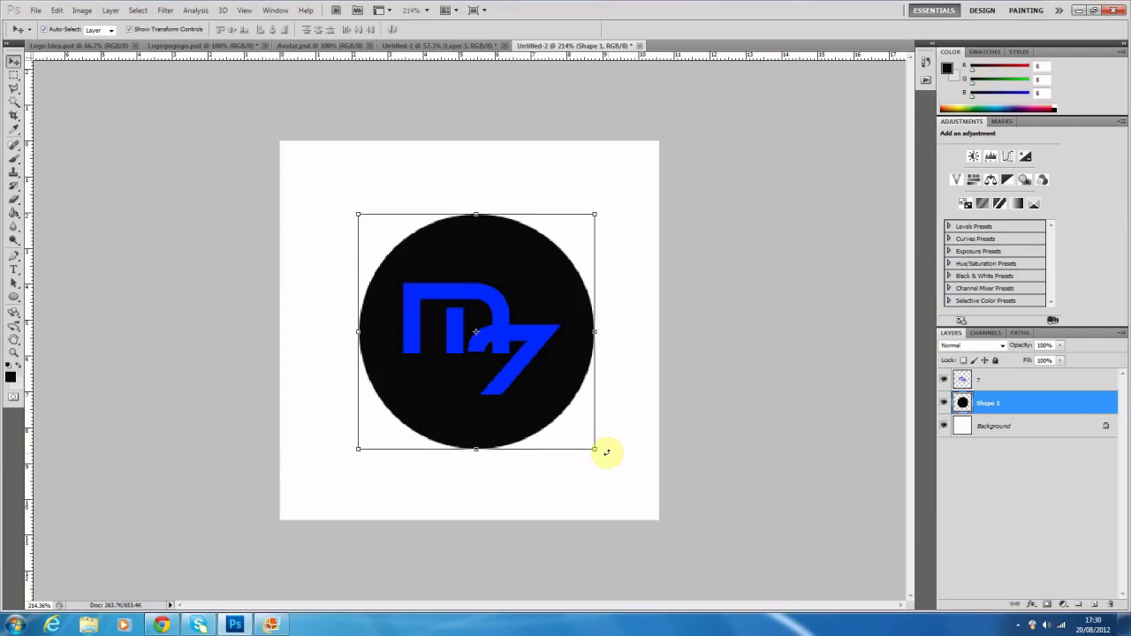
Nudge the circle slightly left and up, and load the logo layer's outline as a selection
drag(1003, 403, 988, 389)
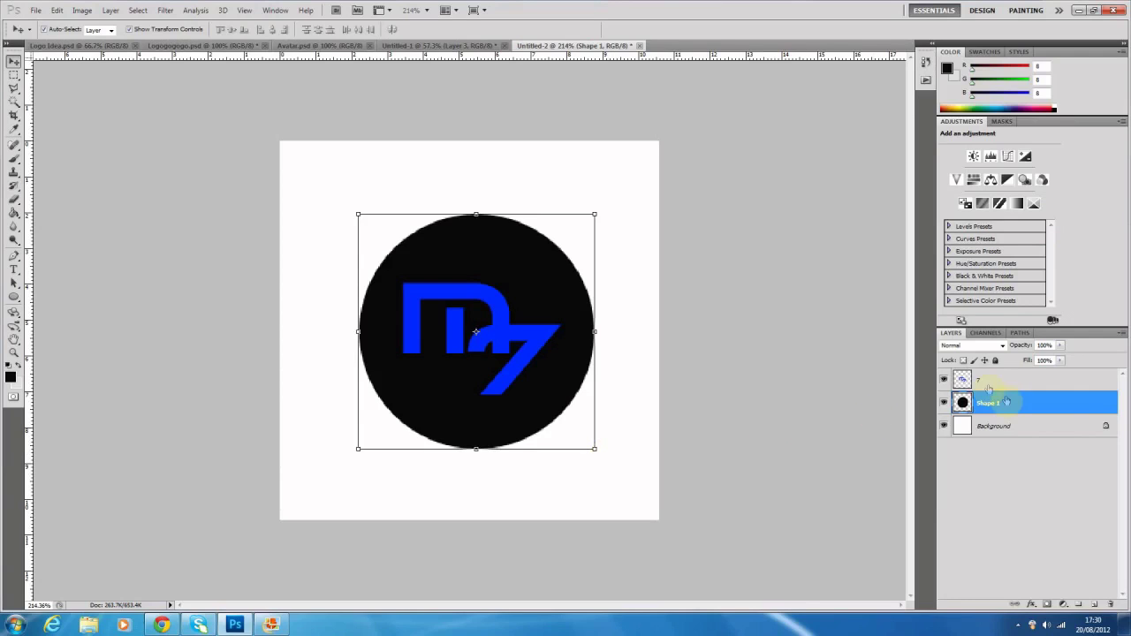
click(963, 382)
drag(480, 324, 475, 325)
click(487, 309)
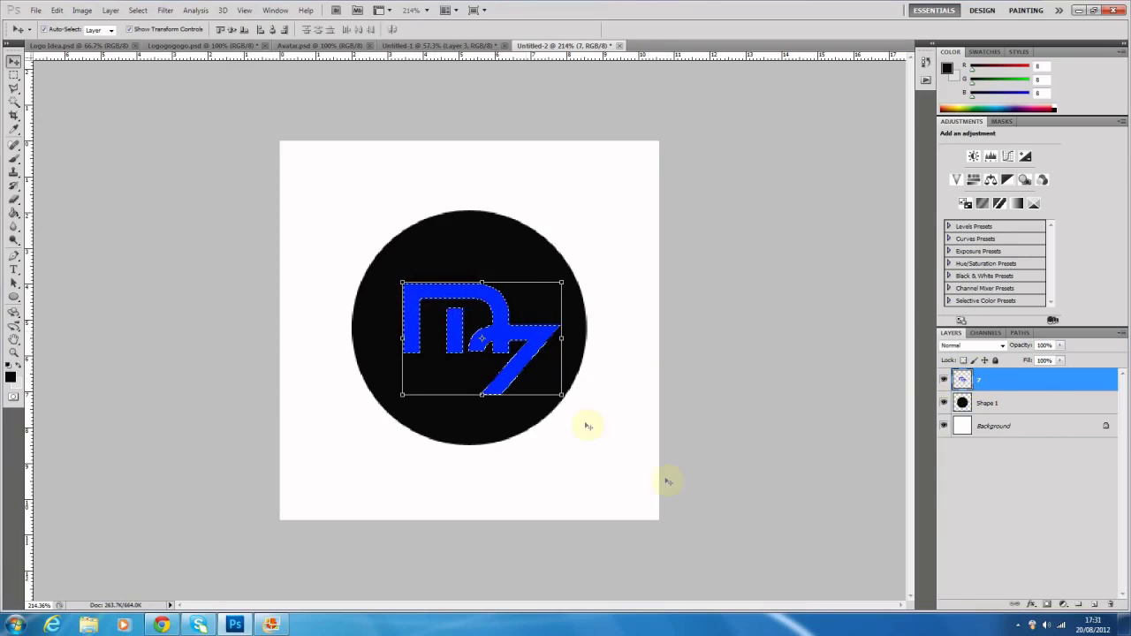
Cut the selected M7 outline out of the circle layer and clear the selection
click(1036, 412)
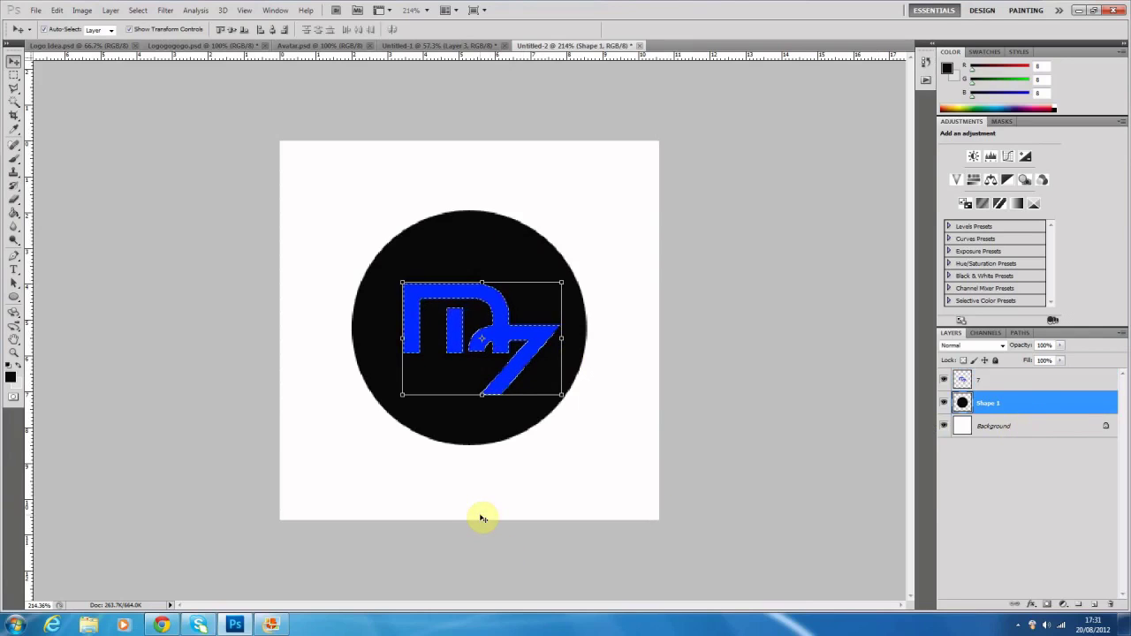
key(Delete)
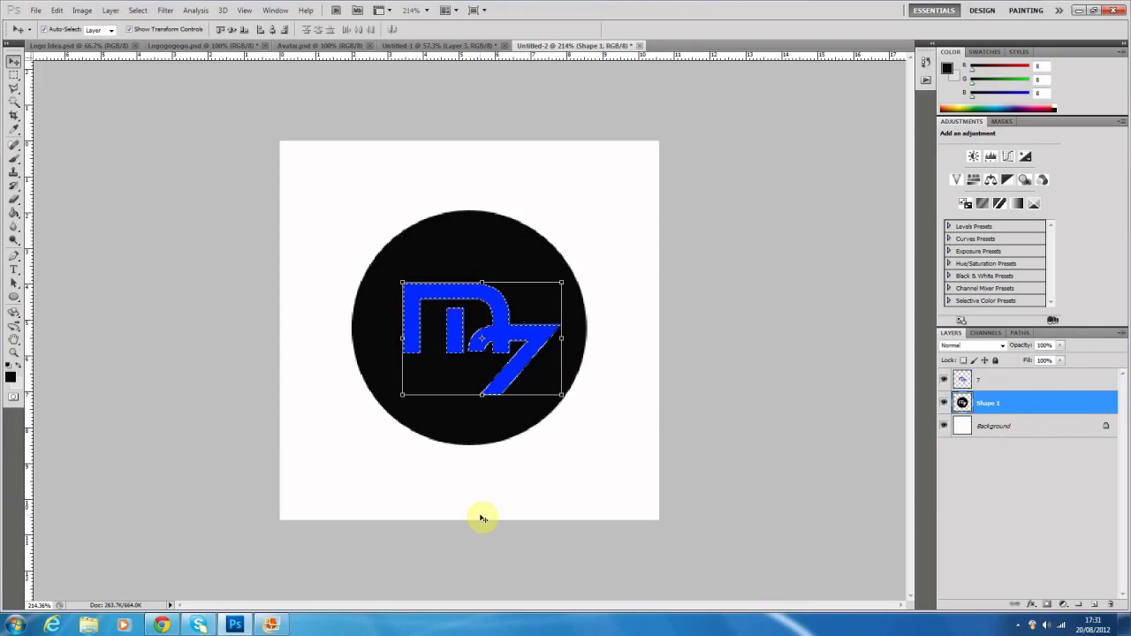
click(14, 75)
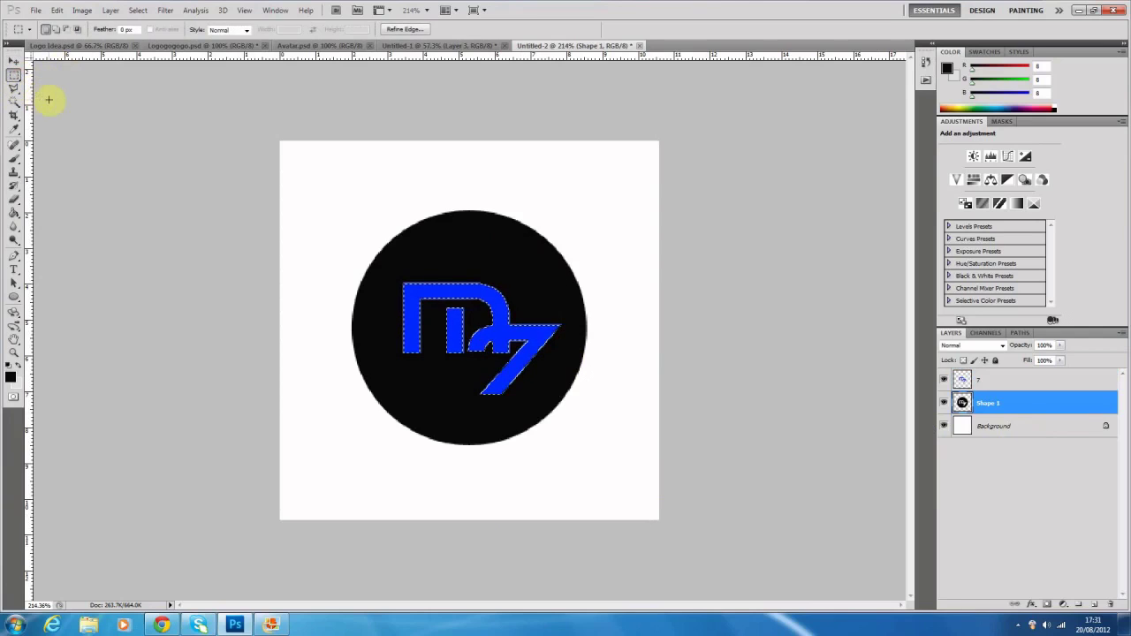
click(58, 149)
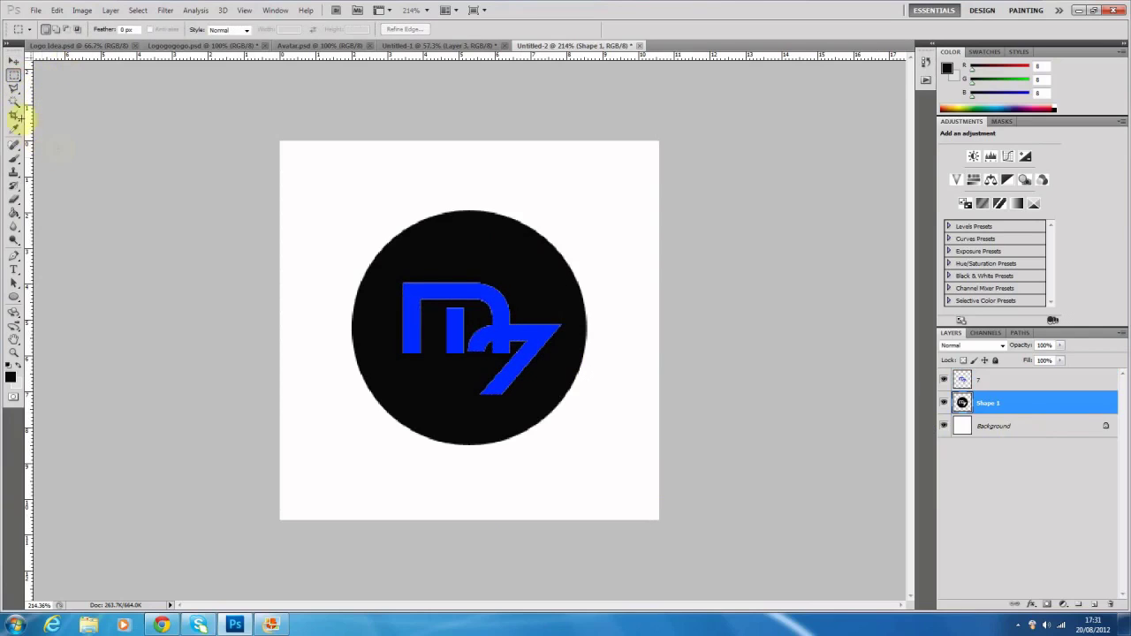
Hide the blue M7 logo layer
click(13, 58)
click(991, 381)
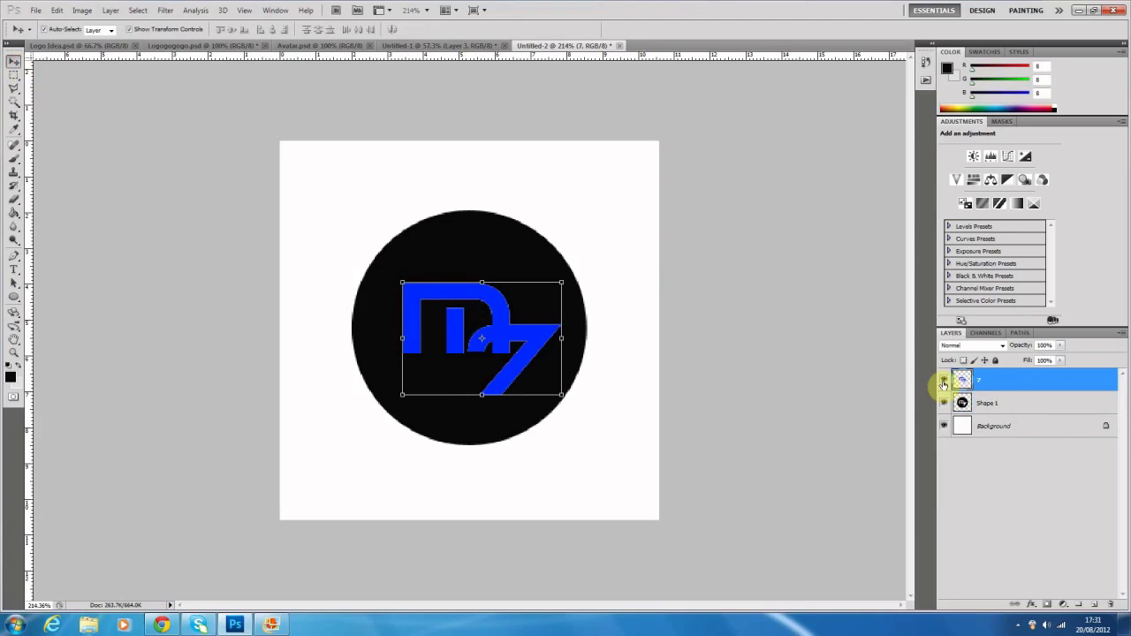
click(944, 382)
Try moving the cut-out circle slightly down and right, undo that move, and deselect the layer
click(538, 297)
mouse_move(537, 297)
mouse_down()
mouse_move(528, 270)
mouse_move(544, 309)
mouse_up()
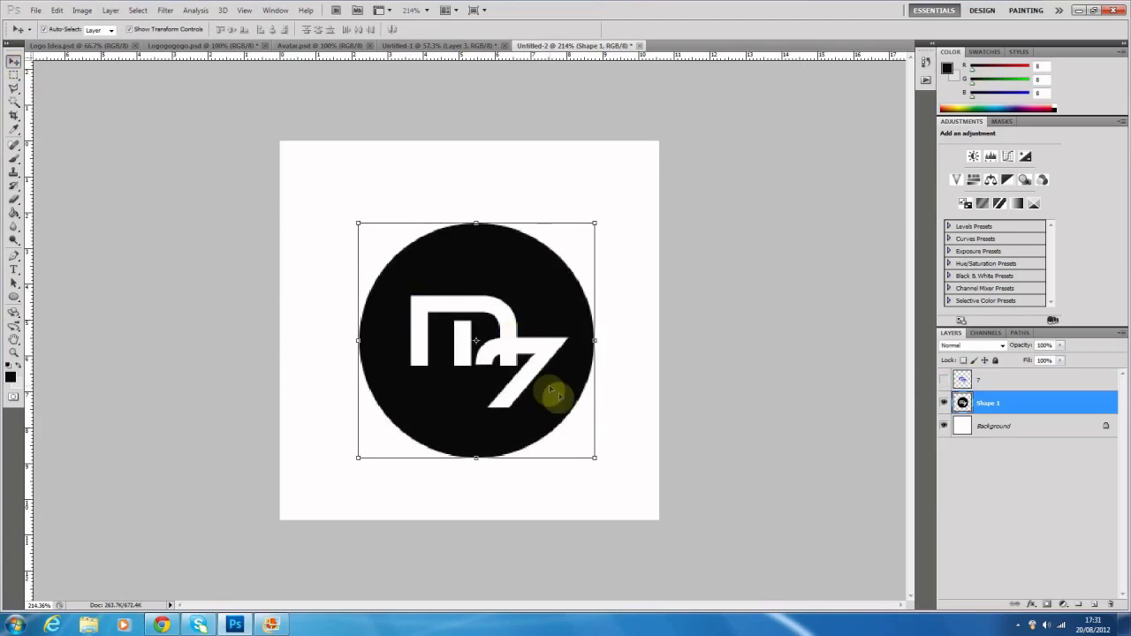
key(ctrl+z)
click(649, 362)
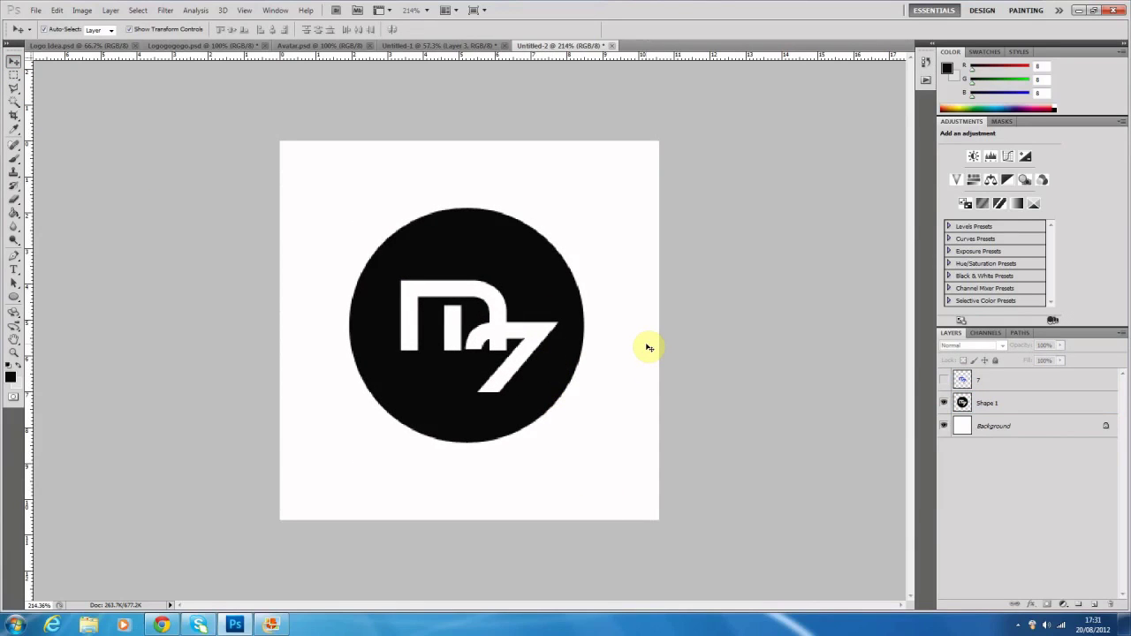
Try a smaller black ellipse overlapping the circle's upper-right edge, and delete it again
key(u)
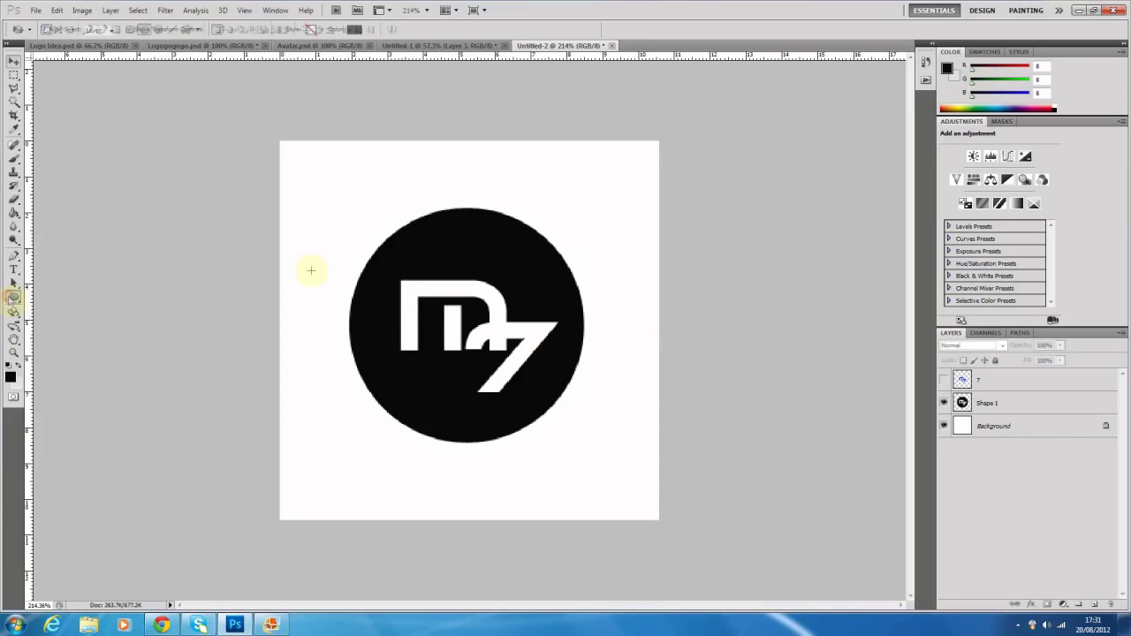
drag(525, 198, 626, 311)
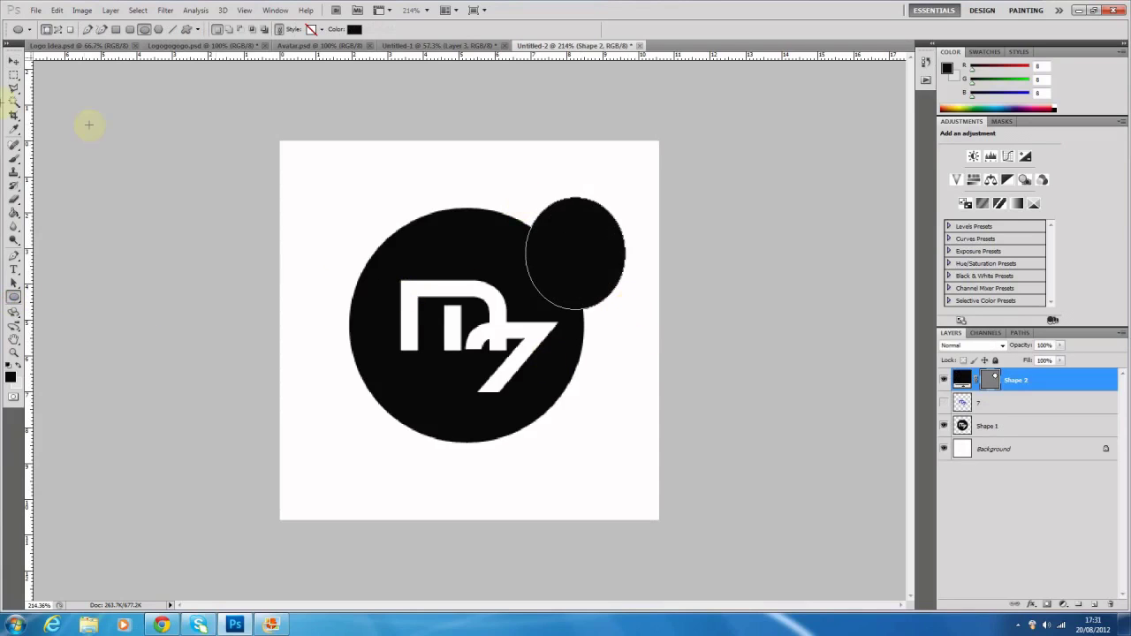
click(13, 59)
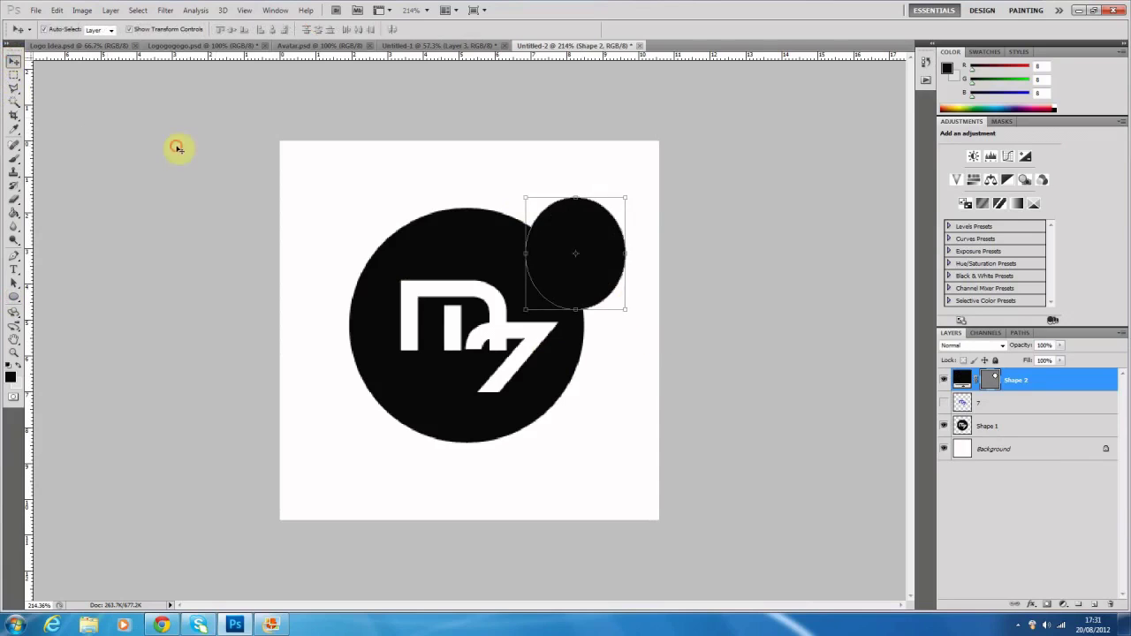
click(176, 146)
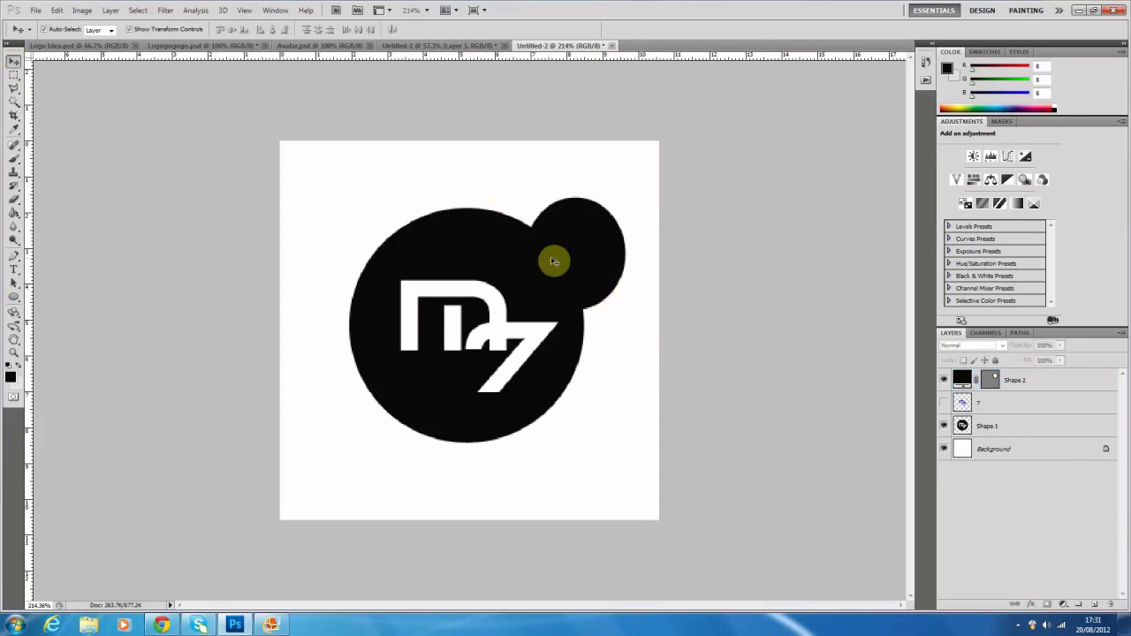
click(553, 261)
key(Delete)
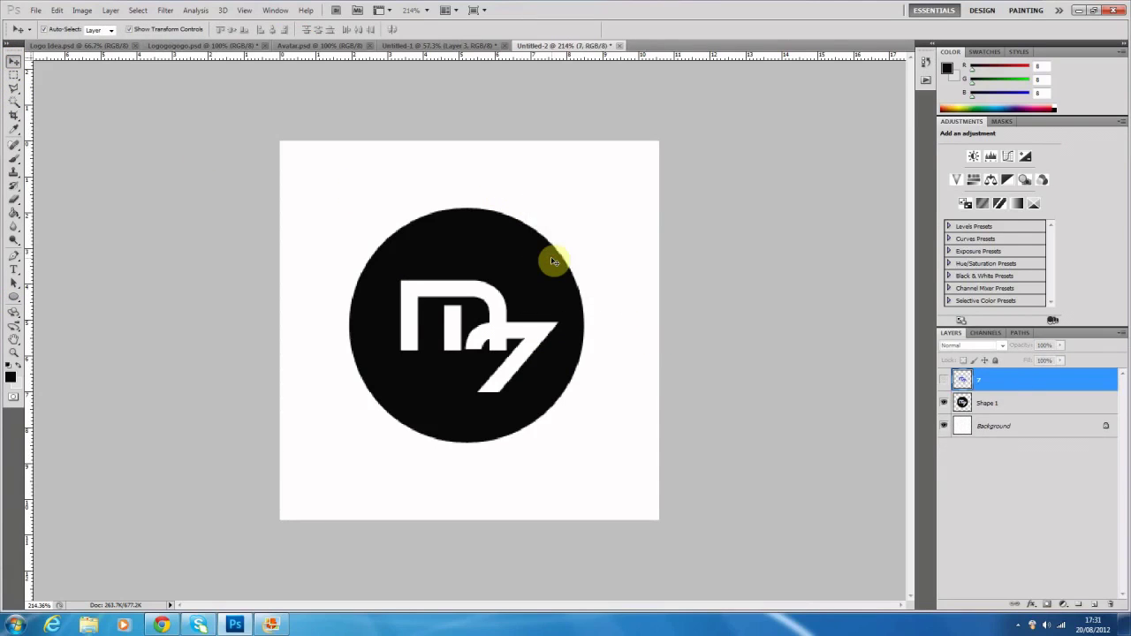
Open the layer style settings of the cut-out circle layer and browse its preset styles
click(553, 262)
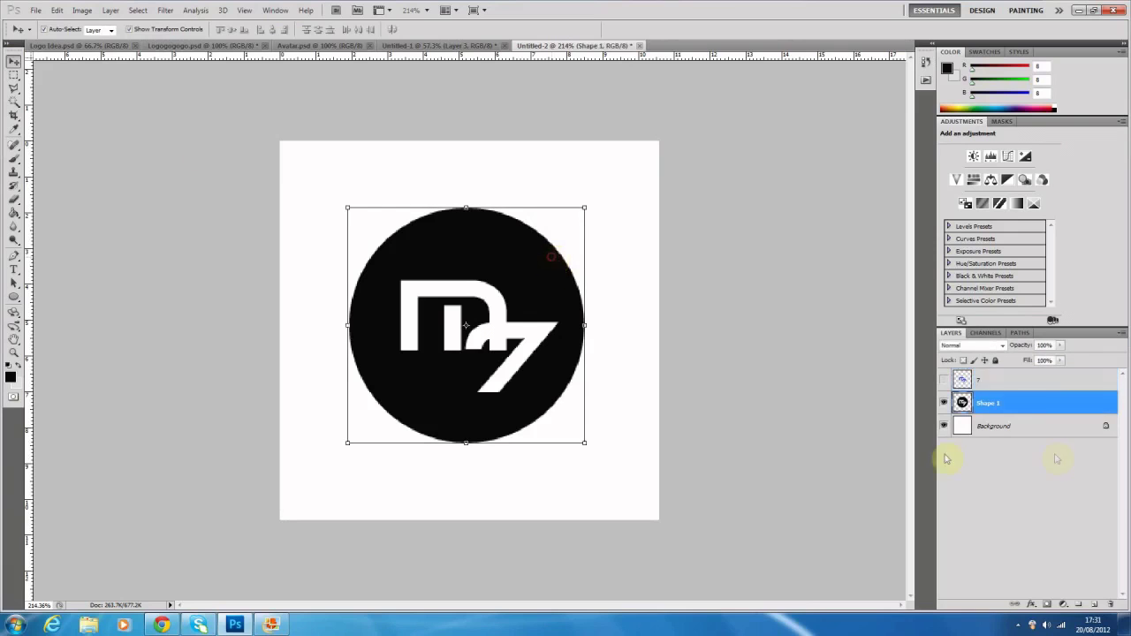
double_click(1061, 402)
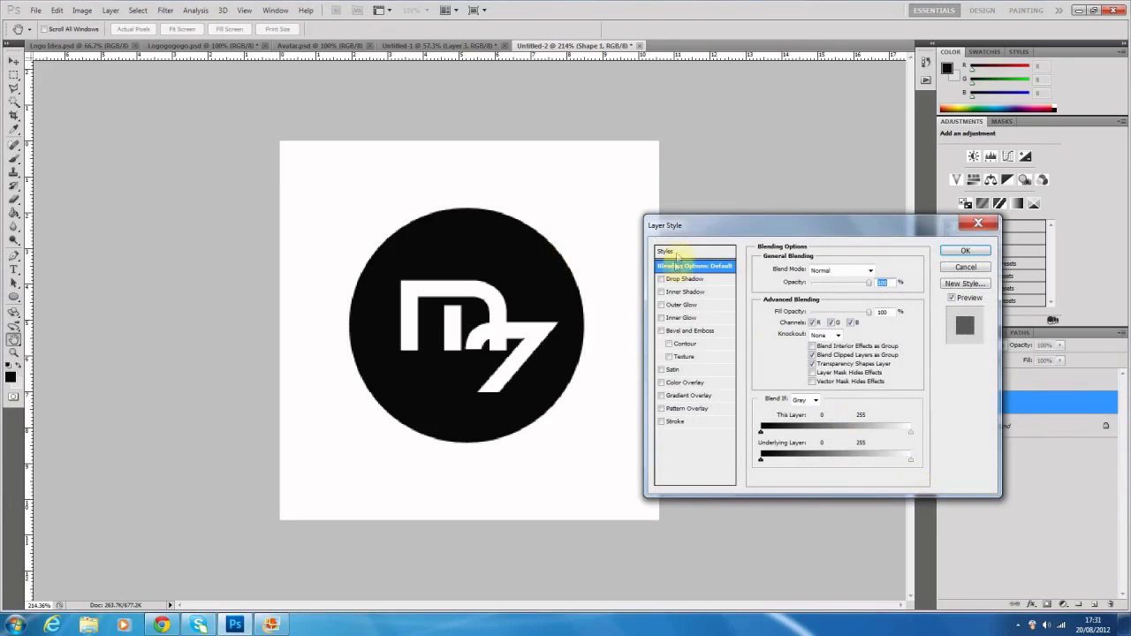
drag(698, 221, 672, 225)
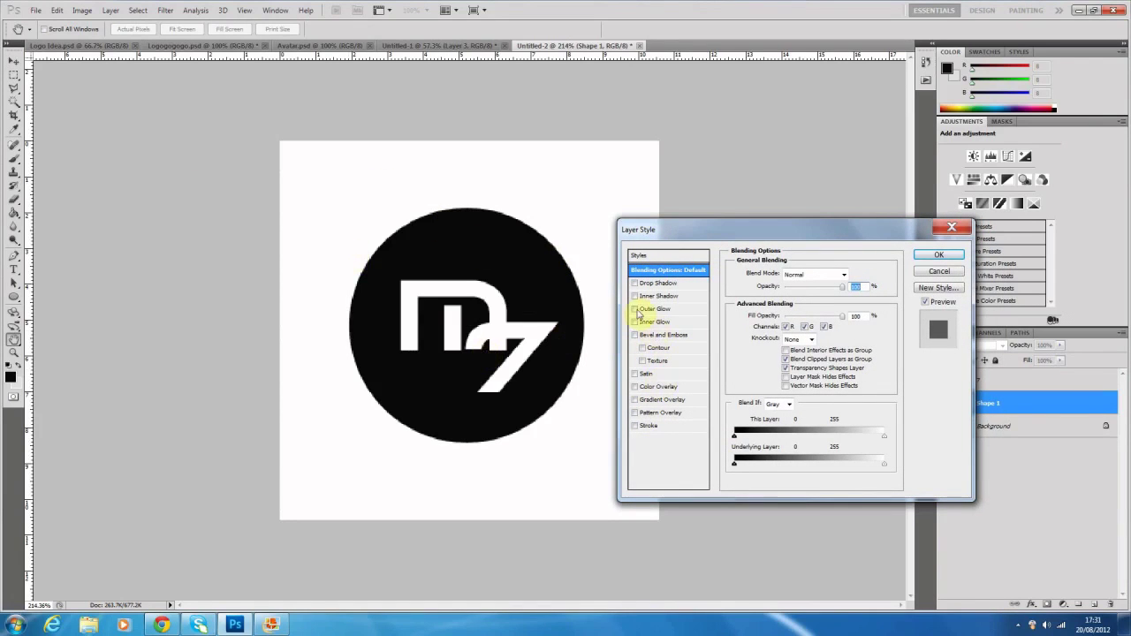
click(636, 387)
click(635, 387)
click(640, 256)
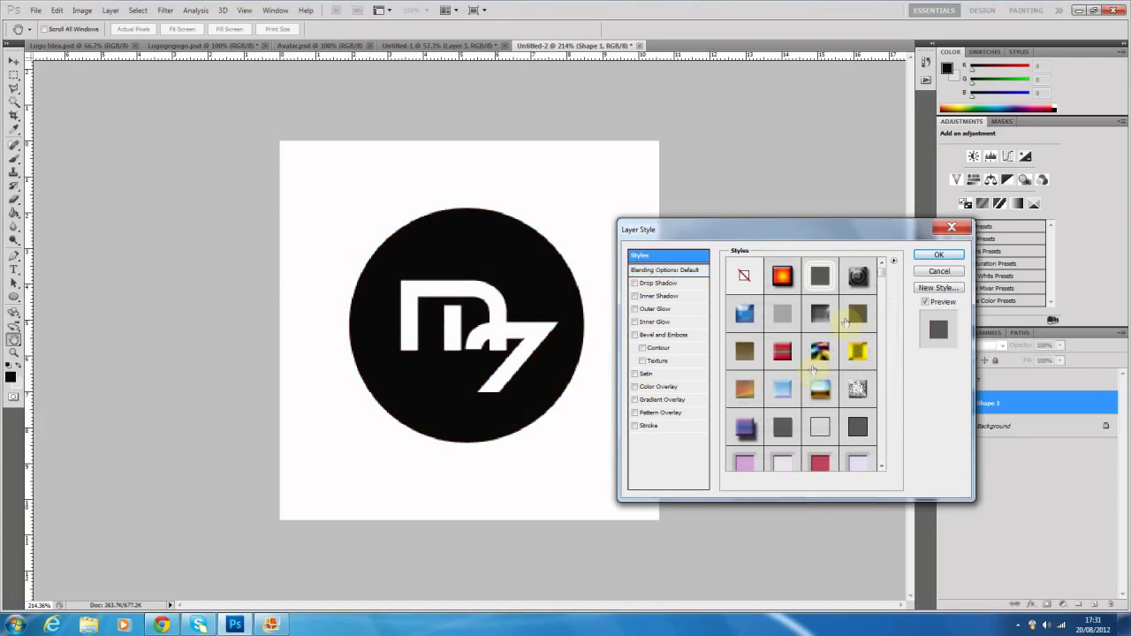
scroll(875, 292, down, 10)
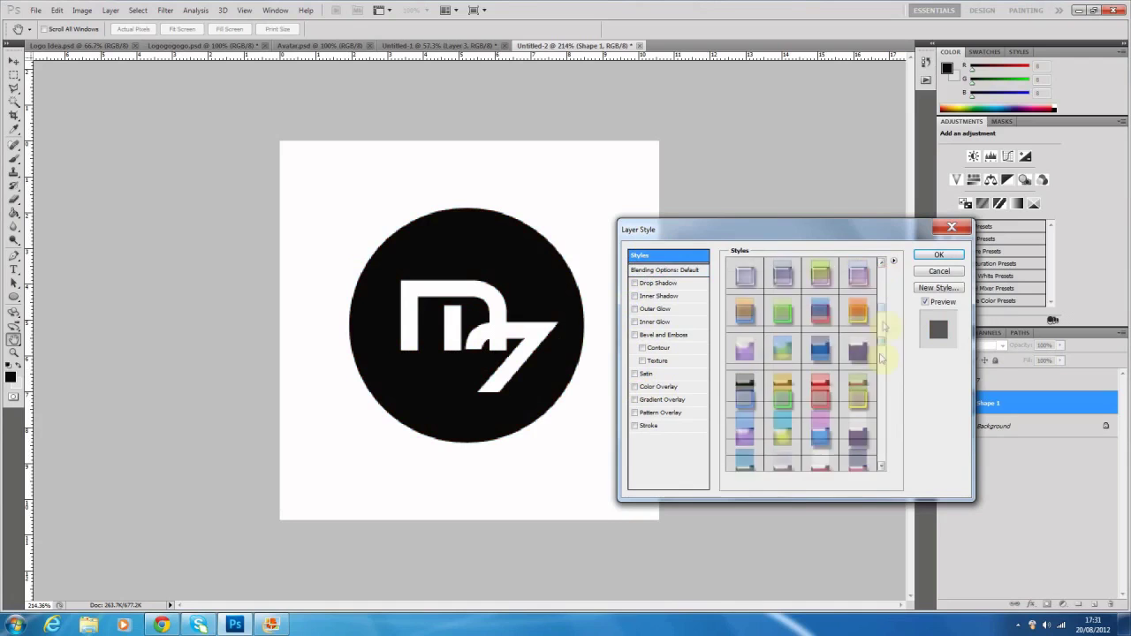
drag(880, 375, 881, 429)
scroll(815, 424, down, 5)
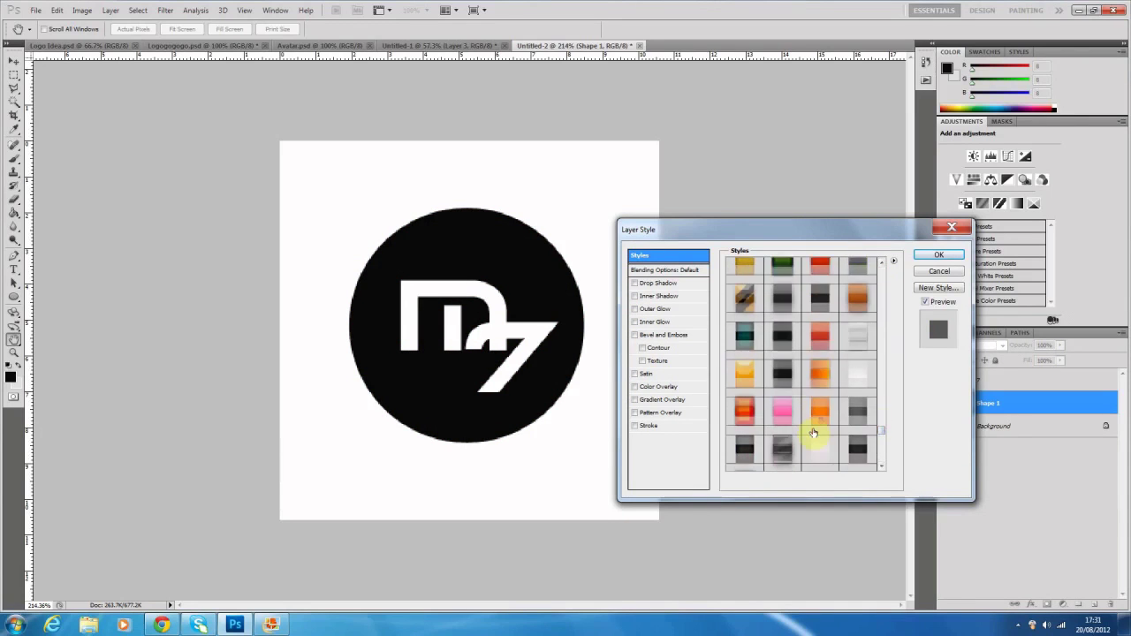
scroll(836, 380, down, 5)
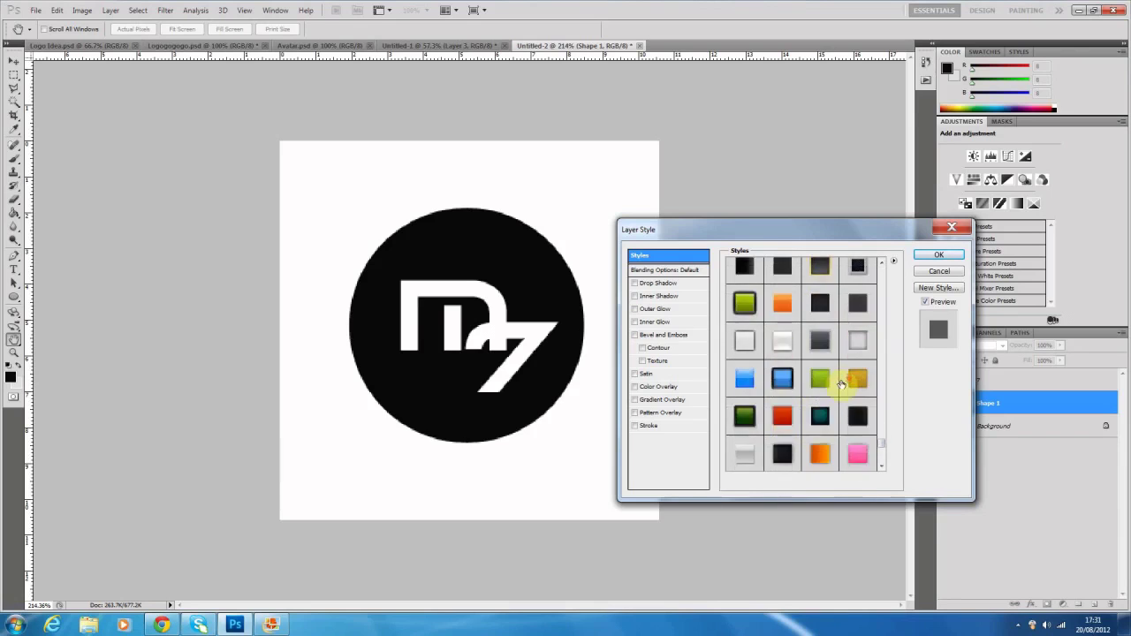
Try glossy blue, orange gradient, dark teal and silver preset styles on the circle
click(784, 306)
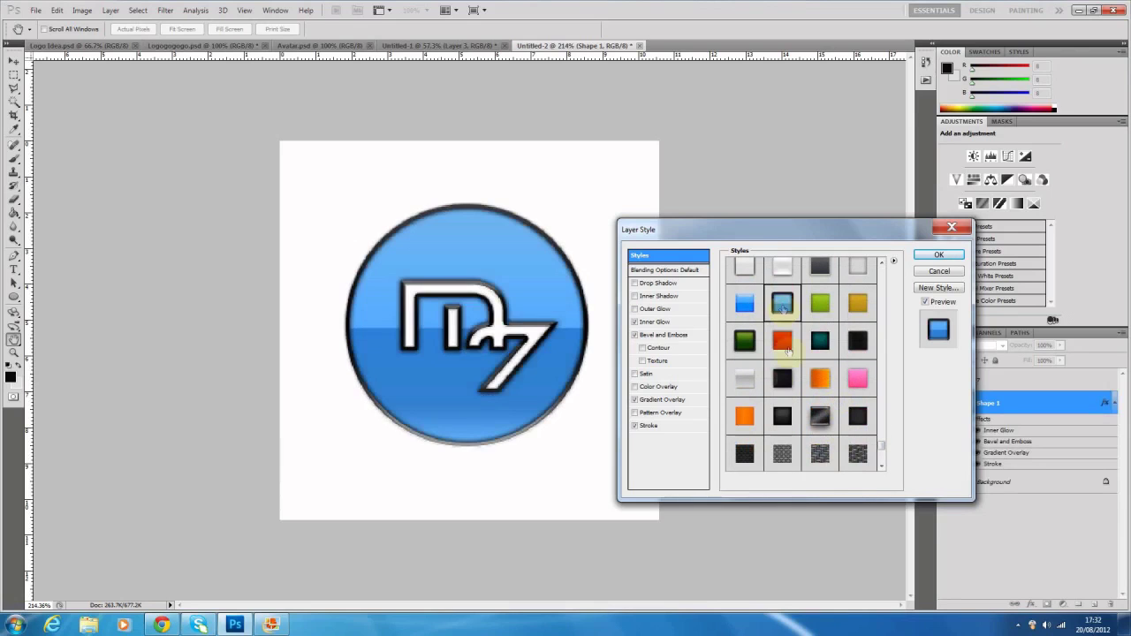
click(852, 383)
click(821, 377)
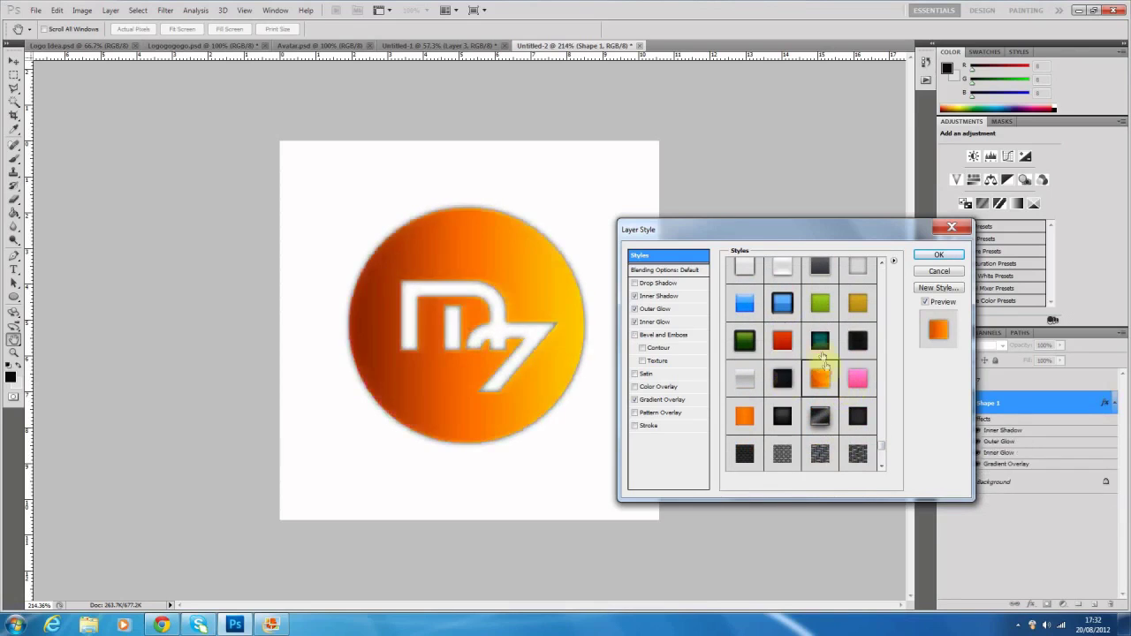
scroll(820, 354, down, 4)
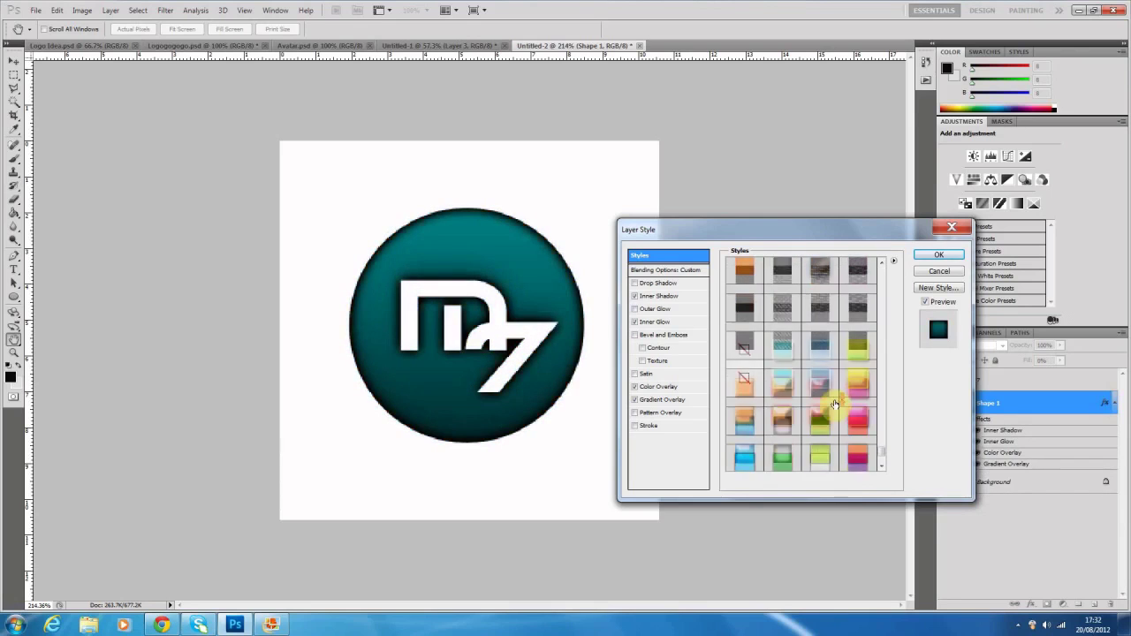
scroll(836, 404, down, 2)
click(829, 357)
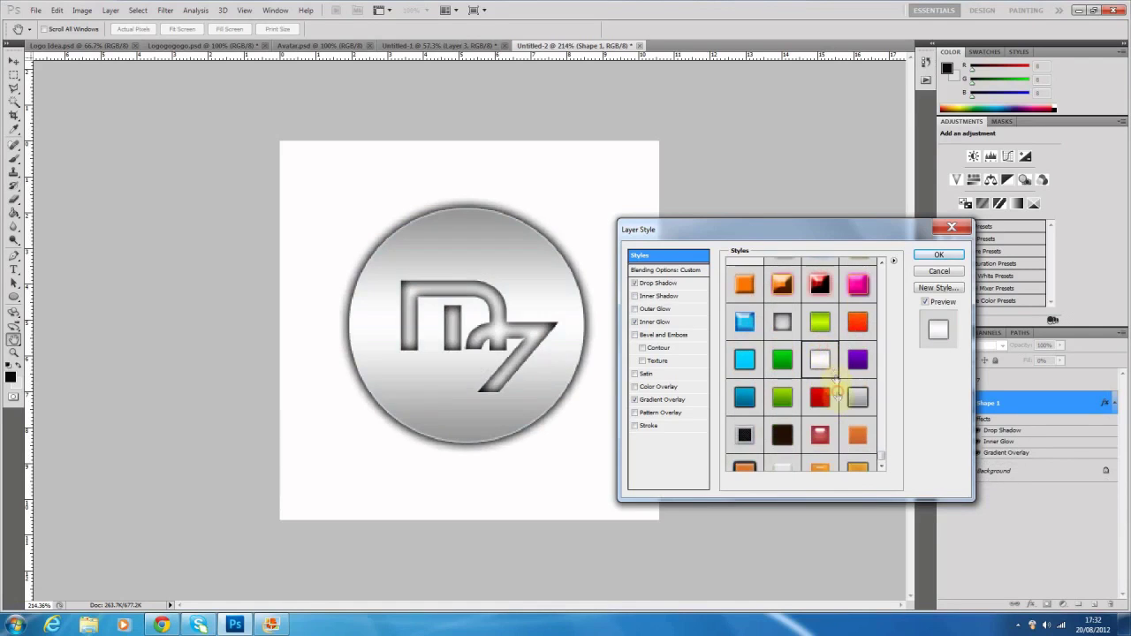
Try the neighbouring red, grey, purple, blue, cyan and black presets, ending on the glossy red one with a highlight
click(821, 397)
click(858, 397)
click(857, 359)
click(743, 400)
click(744, 359)
click(744, 435)
click(822, 434)
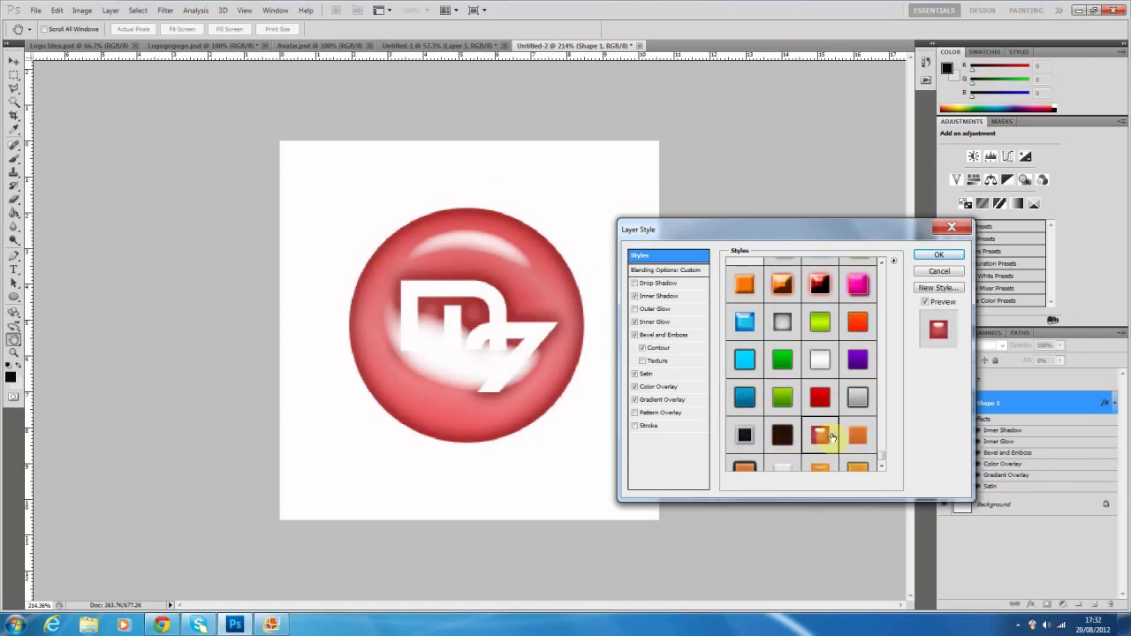
Try the glossy gold, white and dark-outlined orange preset styles on the circle
scroll(840, 439, down, 5)
scroll(871, 430, up, 6)
scroll(859, 430, down, 1)
click(858, 452)
click(821, 456)
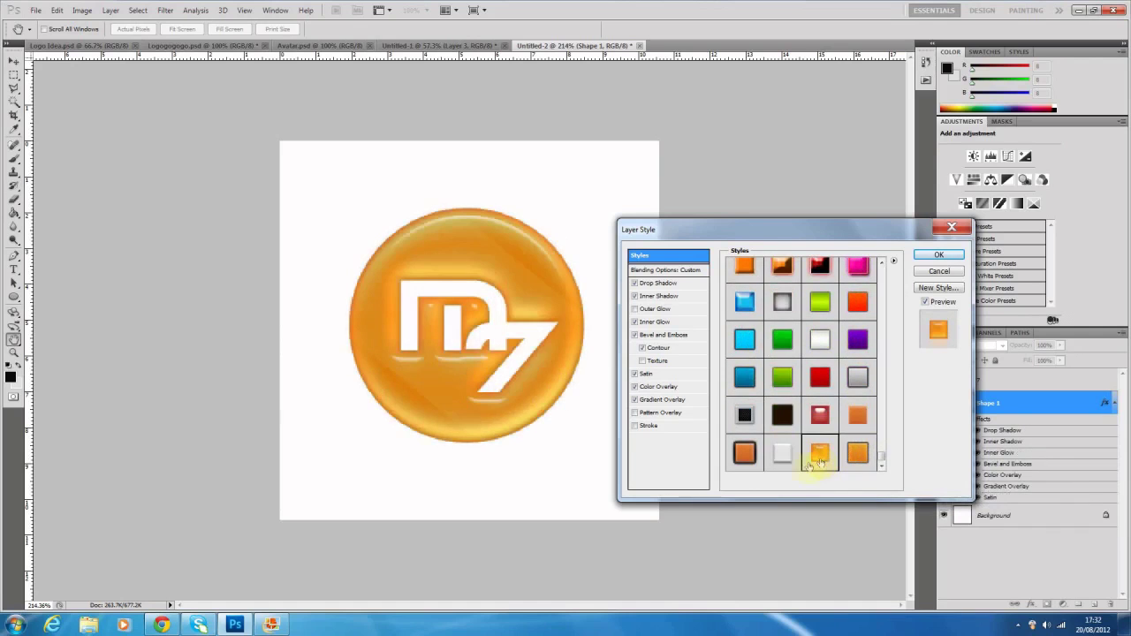
click(783, 456)
click(745, 454)
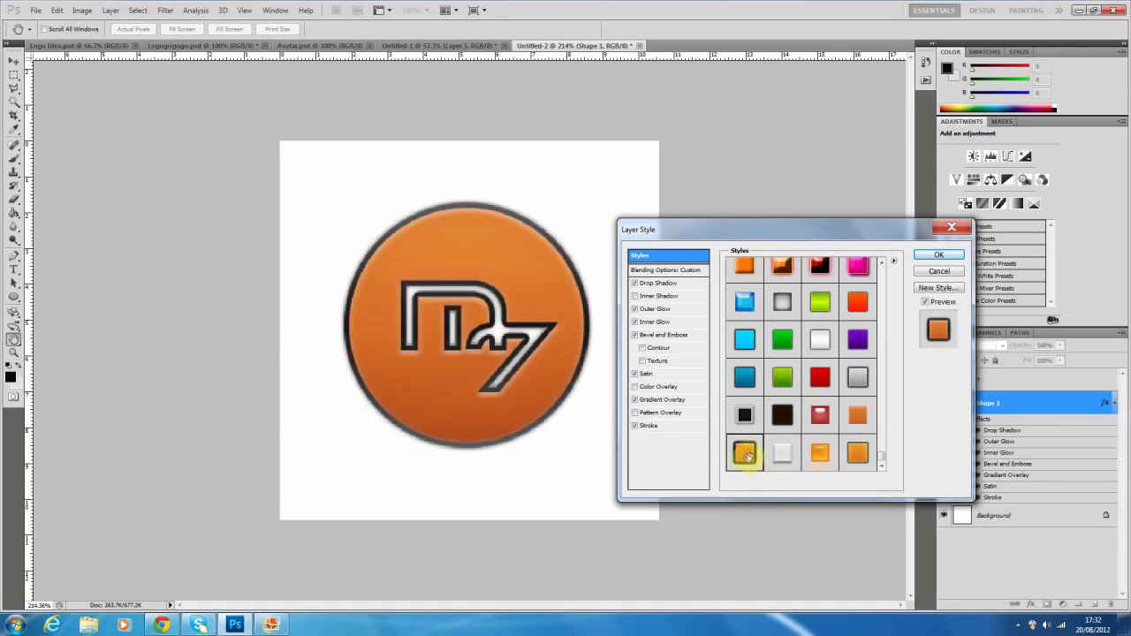
Try the pale blue glass preset and the grey-blue striped preset on the circle
drag(884, 457, 882, 365)
click(822, 316)
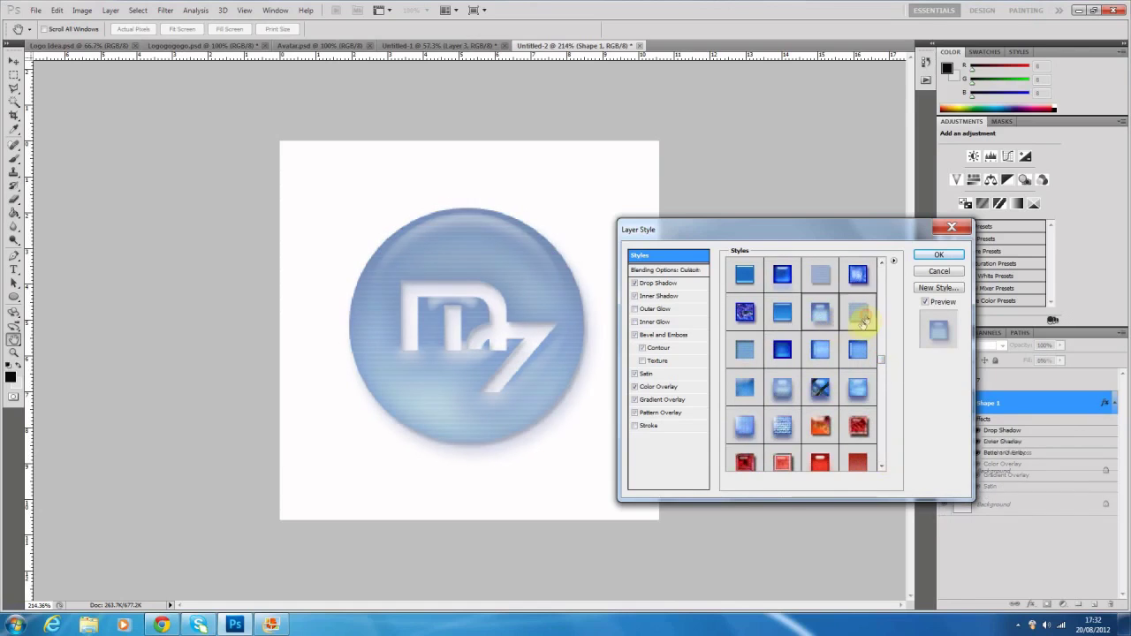
click(858, 315)
Apply the flat red preset style to the cut-out circle layer
scroll(858, 321, up, 6)
drag(883, 353, 883, 288)
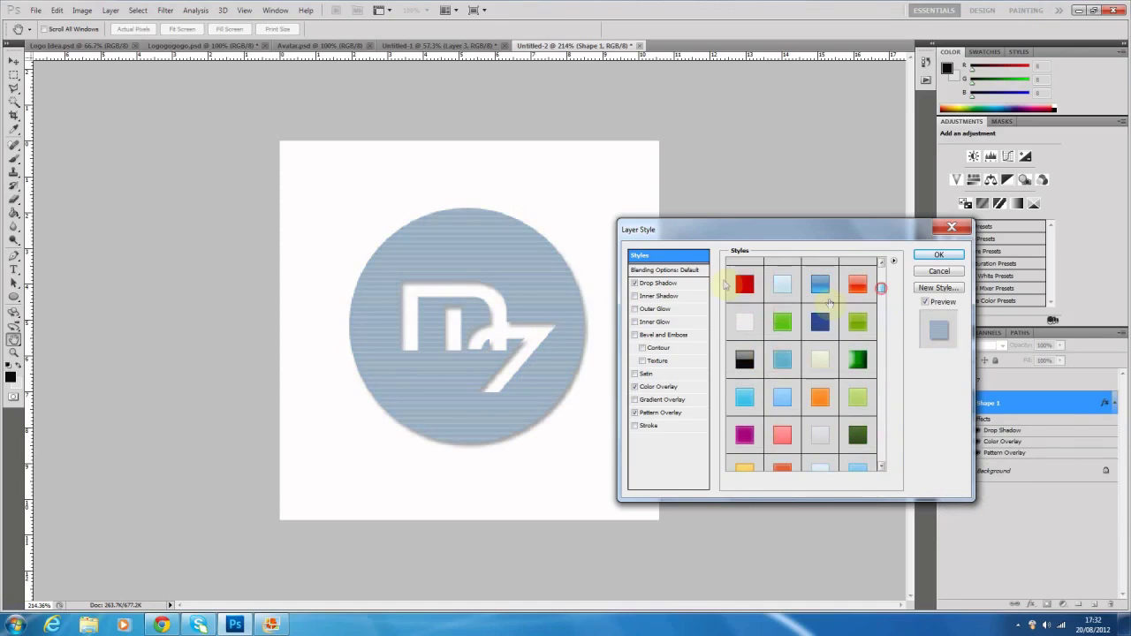
click(744, 283)
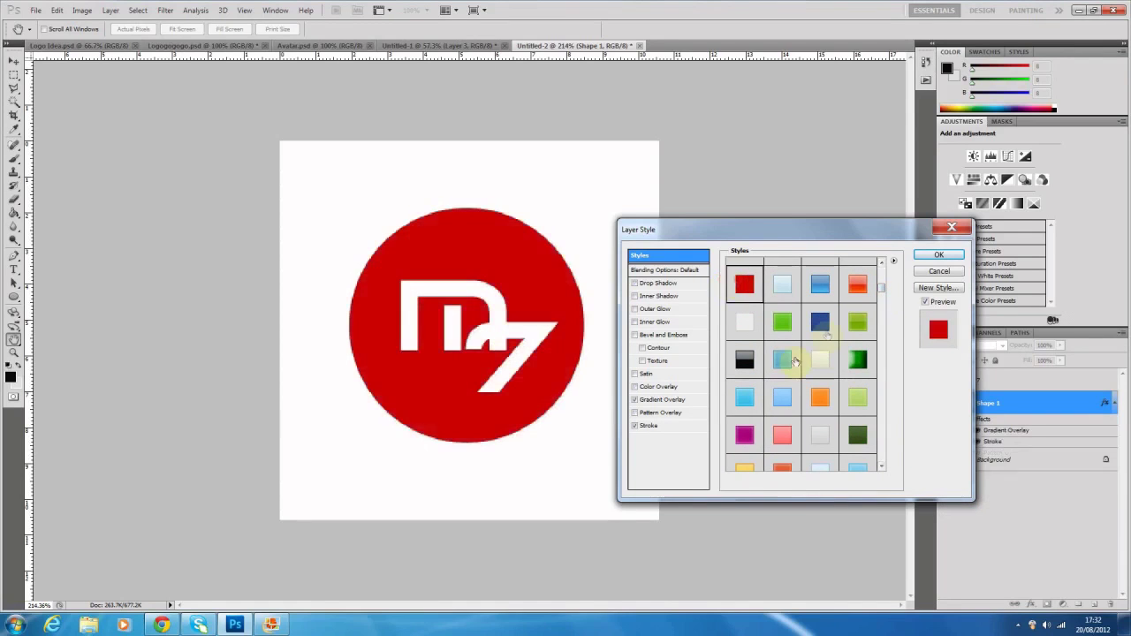
click(924, 255)
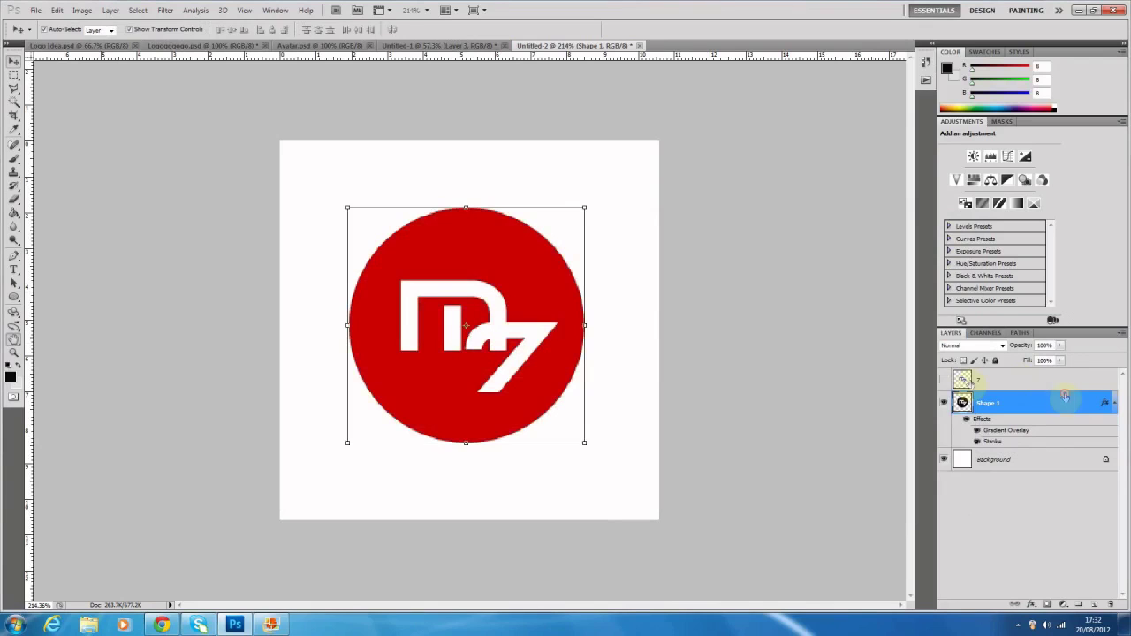
Add an Inner Shadow, Inner Glow and Drop Shadow to the red circle layer
click(634, 297)
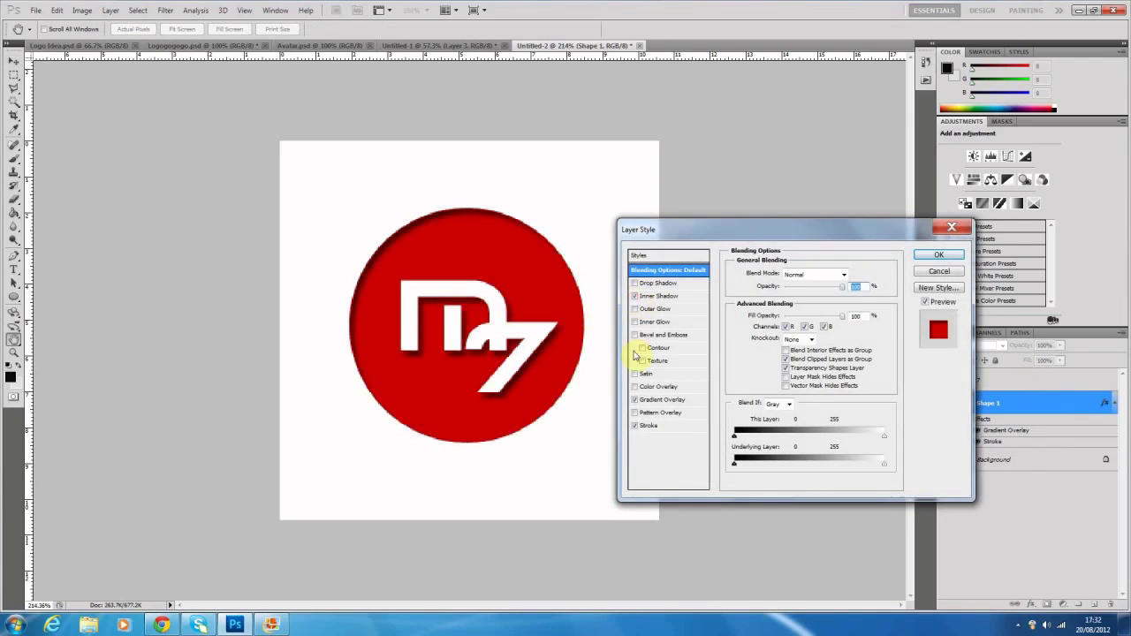
click(634, 323)
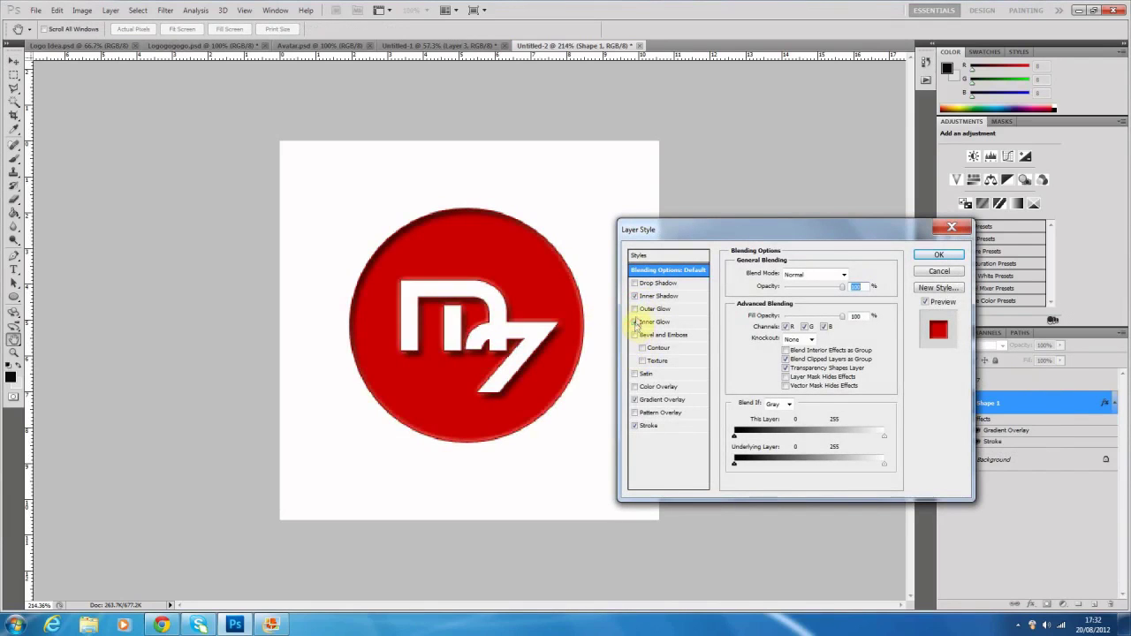
click(635, 284)
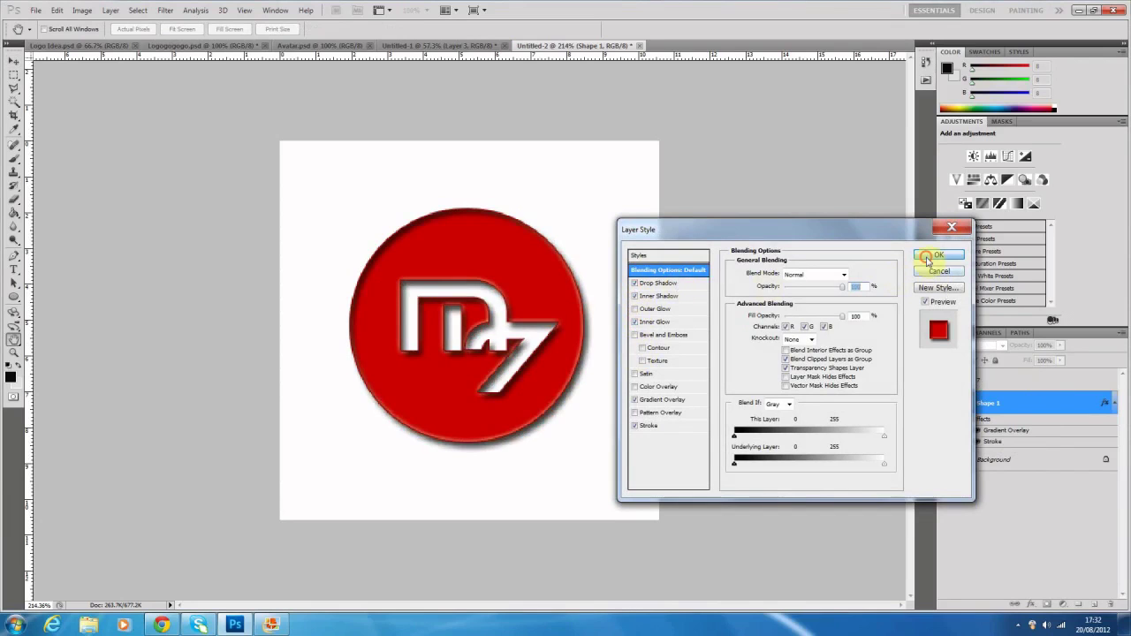
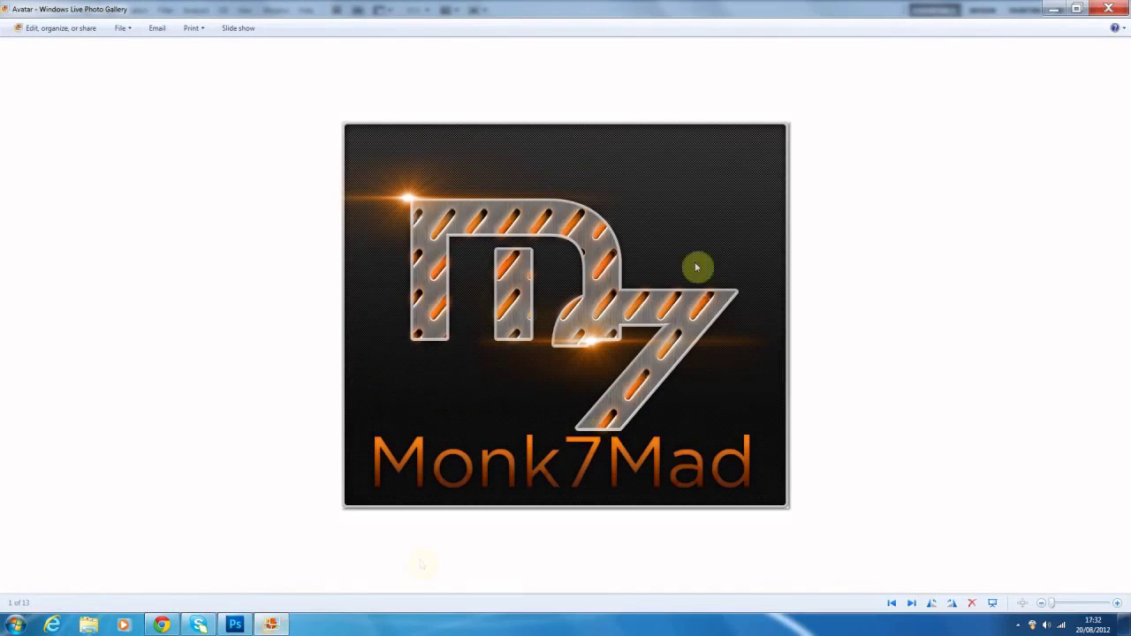
View the finished Avatar image in Windows Live Photo Gallery as reference and return to the Untitled-1 document in Photoshop
click(235, 625)
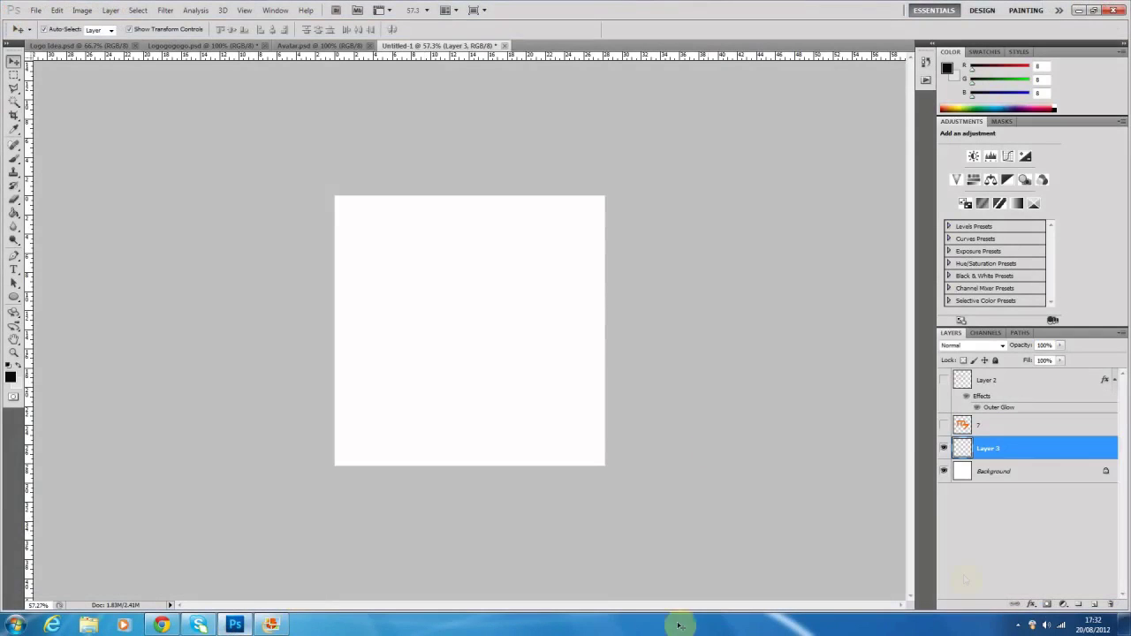
click(1018, 625)
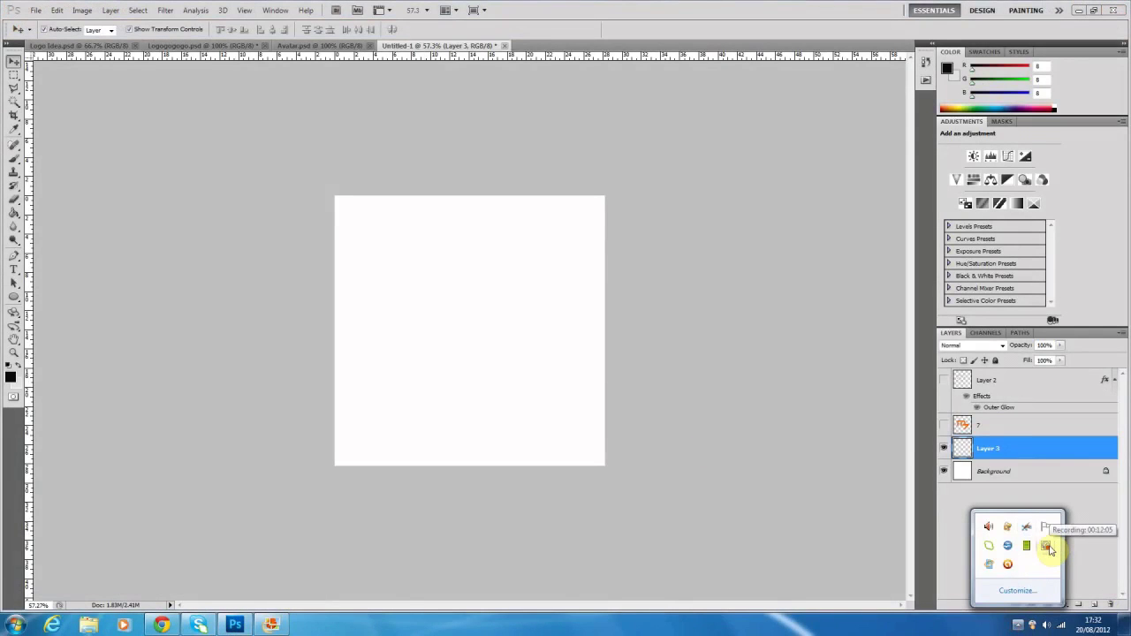
click(270, 625)
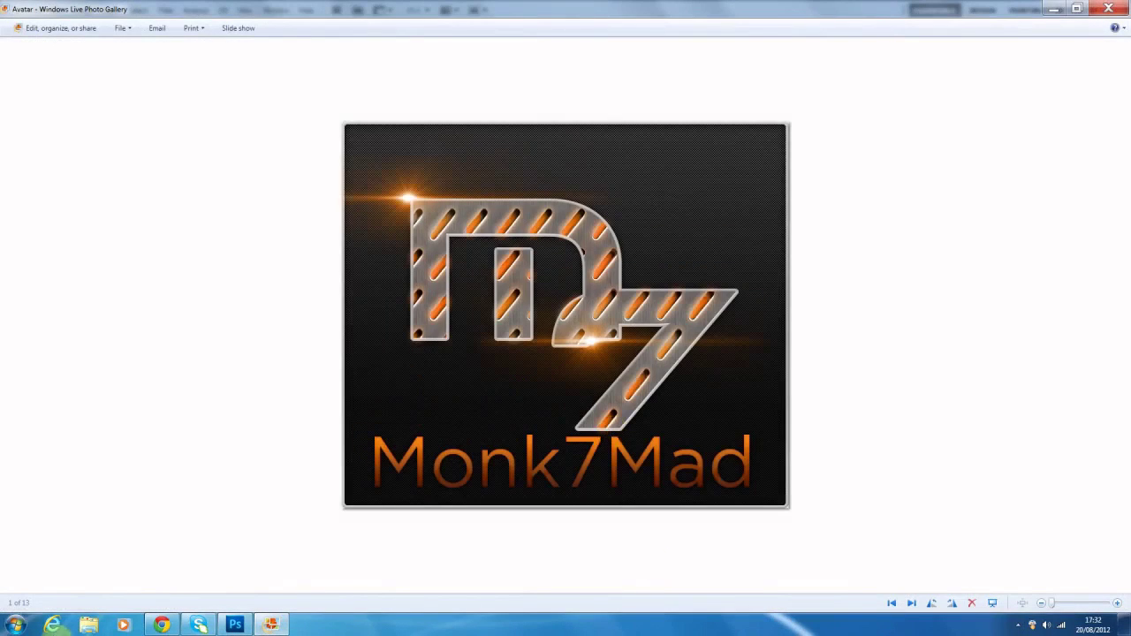
click(231, 625)
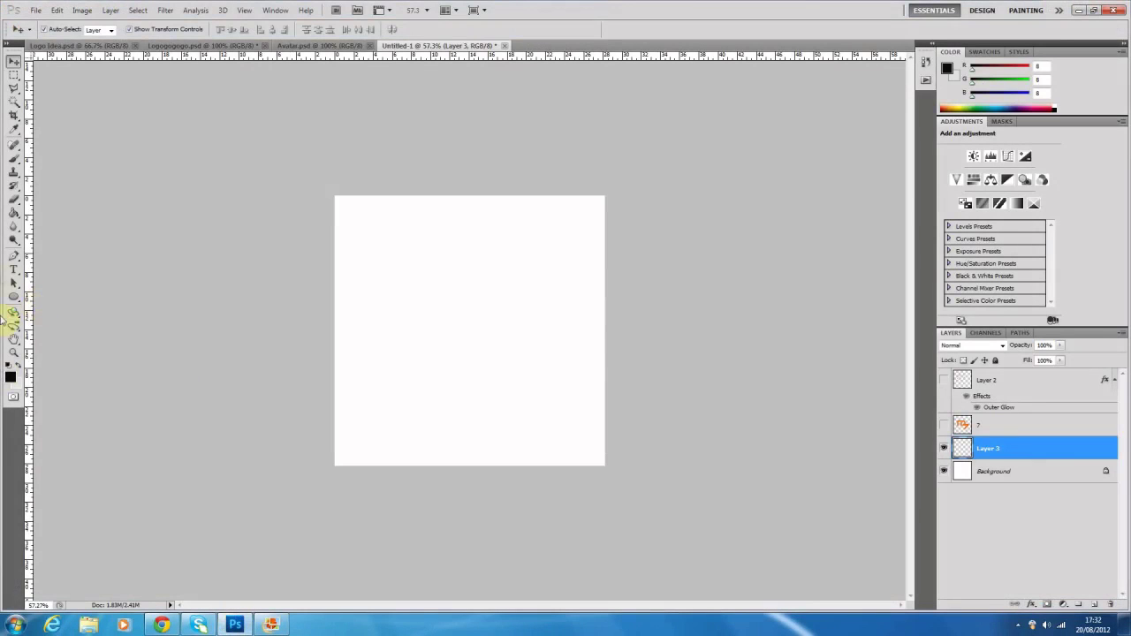
Fill the empty Layer 3 with black using the Paint Bucket
click(15, 232)
click(366, 280)
click(14, 60)
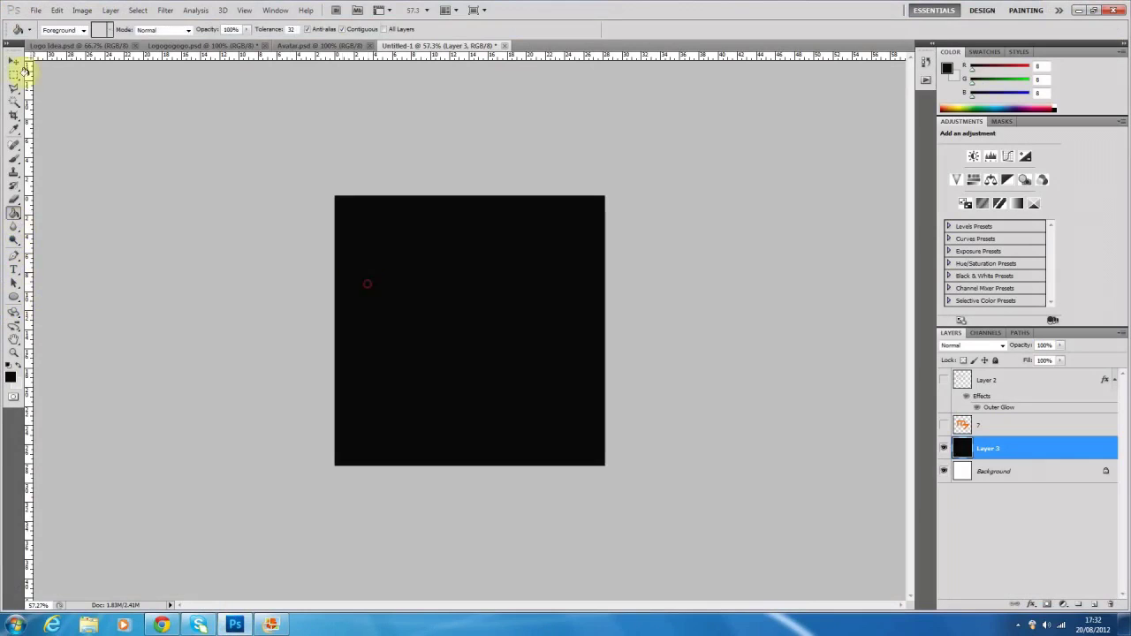
Add a Pattern Overlay with a dark carbon-fibre weave pattern at 100% scale and a Satin effect to Layer 3
double_click(1044, 454)
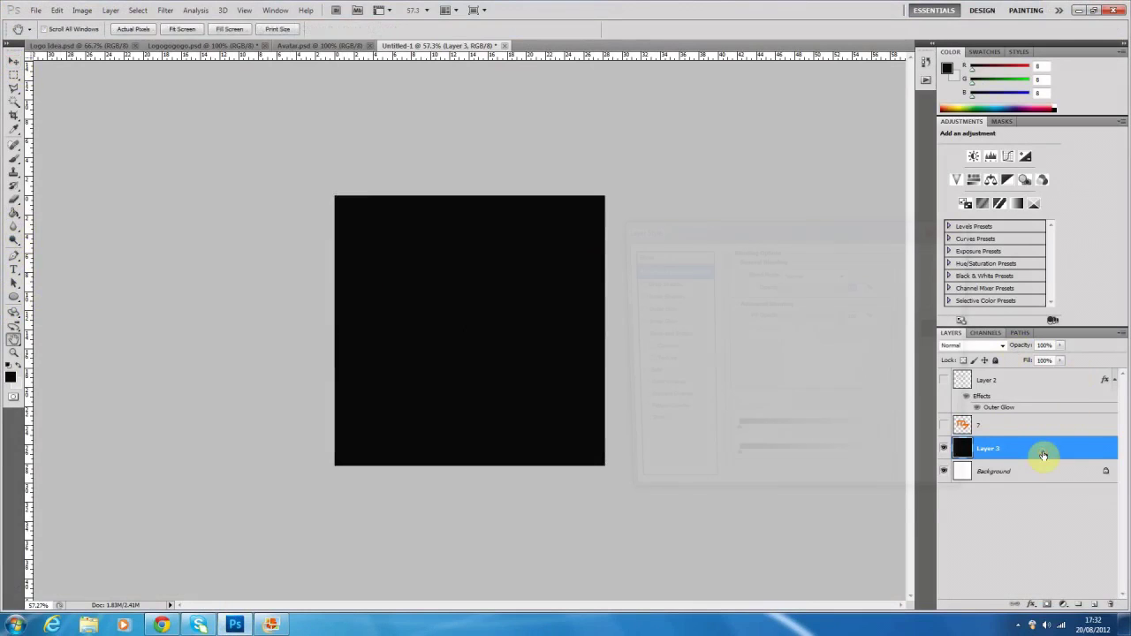
click(675, 415)
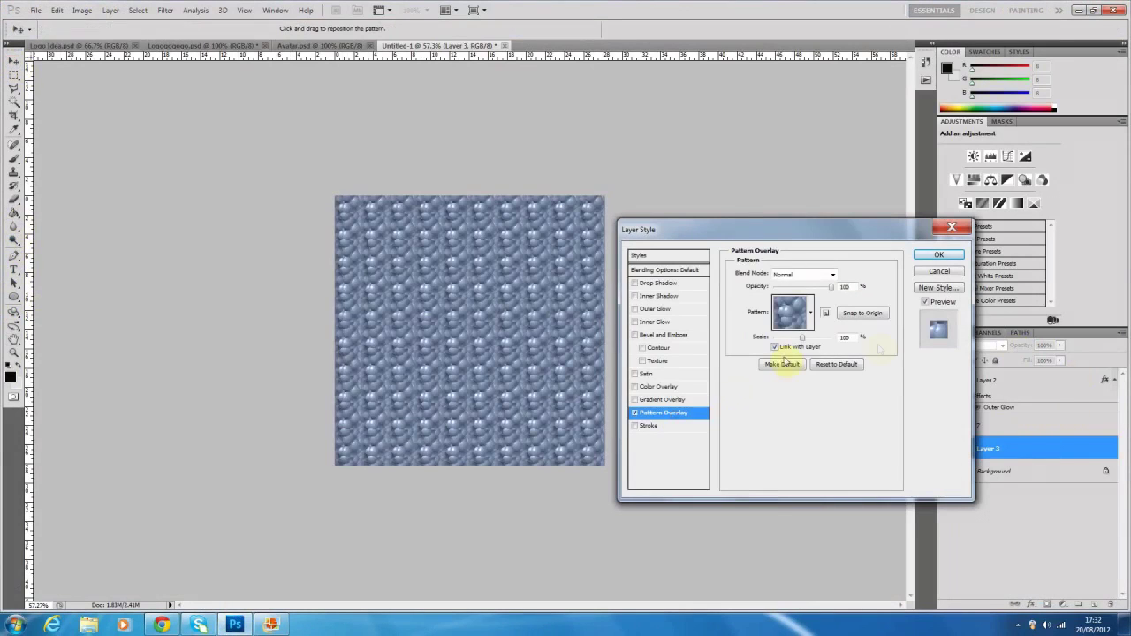
click(810, 314)
scroll(864, 425, up, 5)
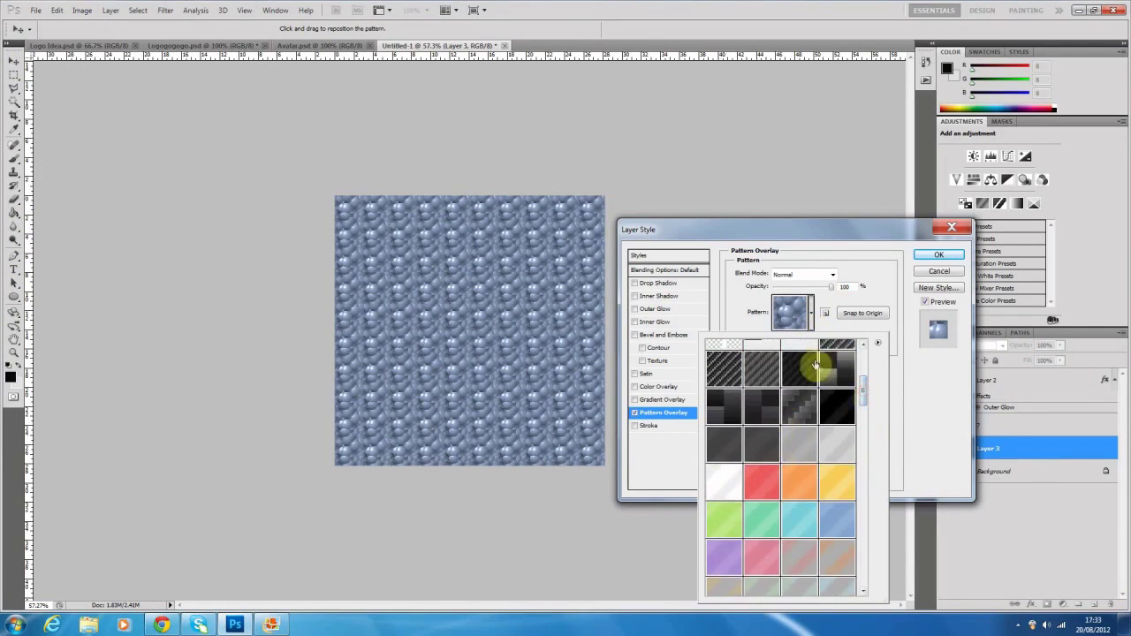
click(815, 364)
click(842, 409)
click(788, 404)
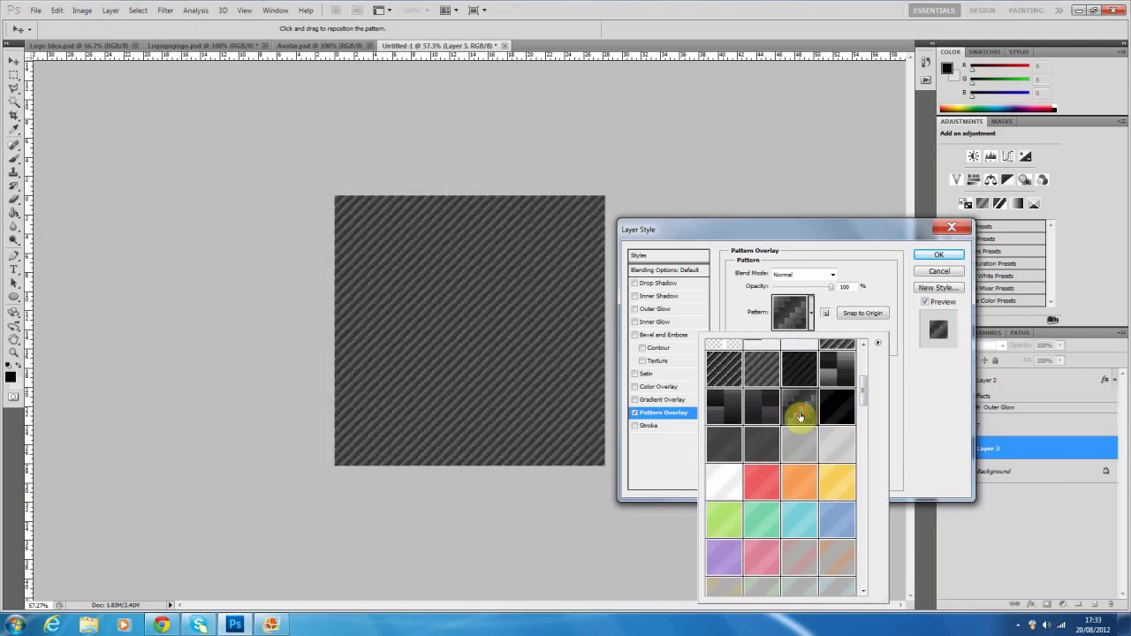
click(793, 380)
click(839, 380)
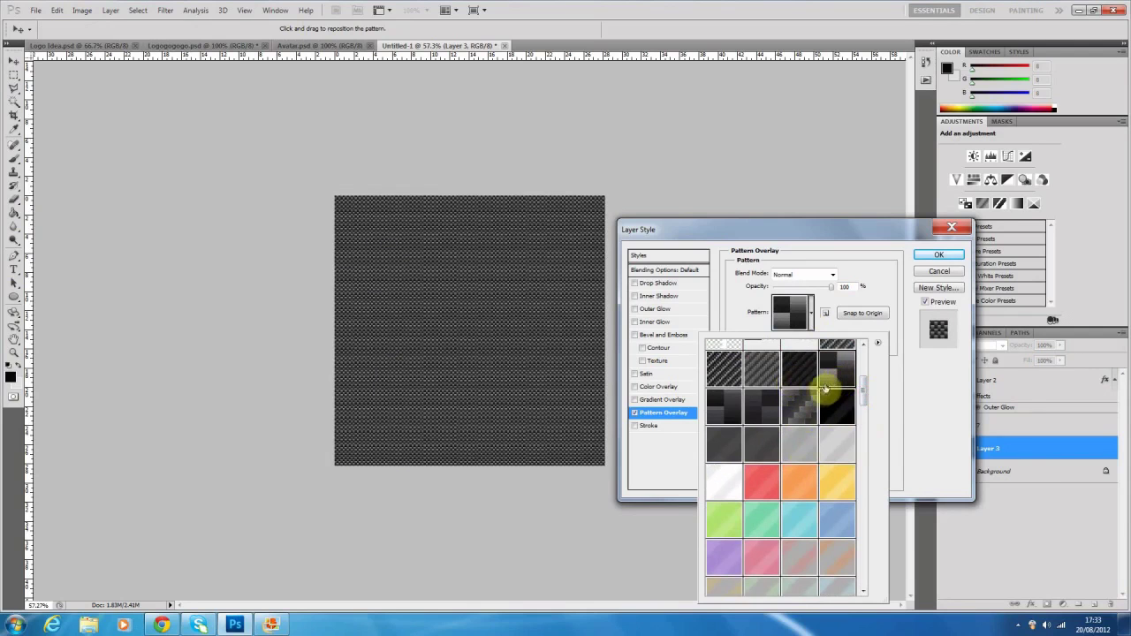
click(636, 375)
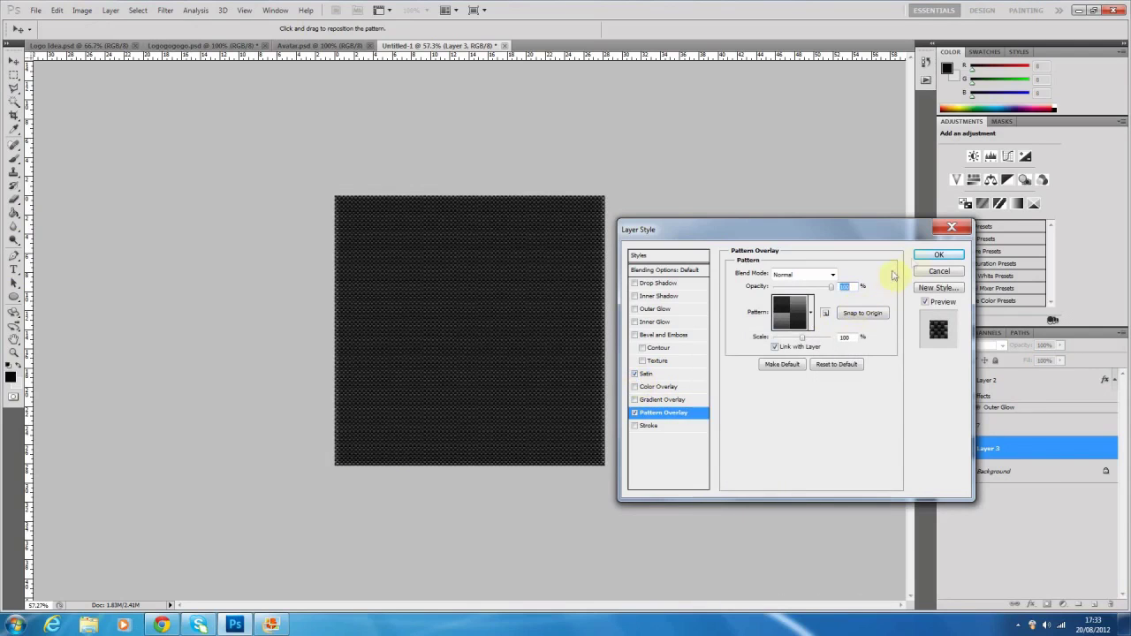
click(920, 258)
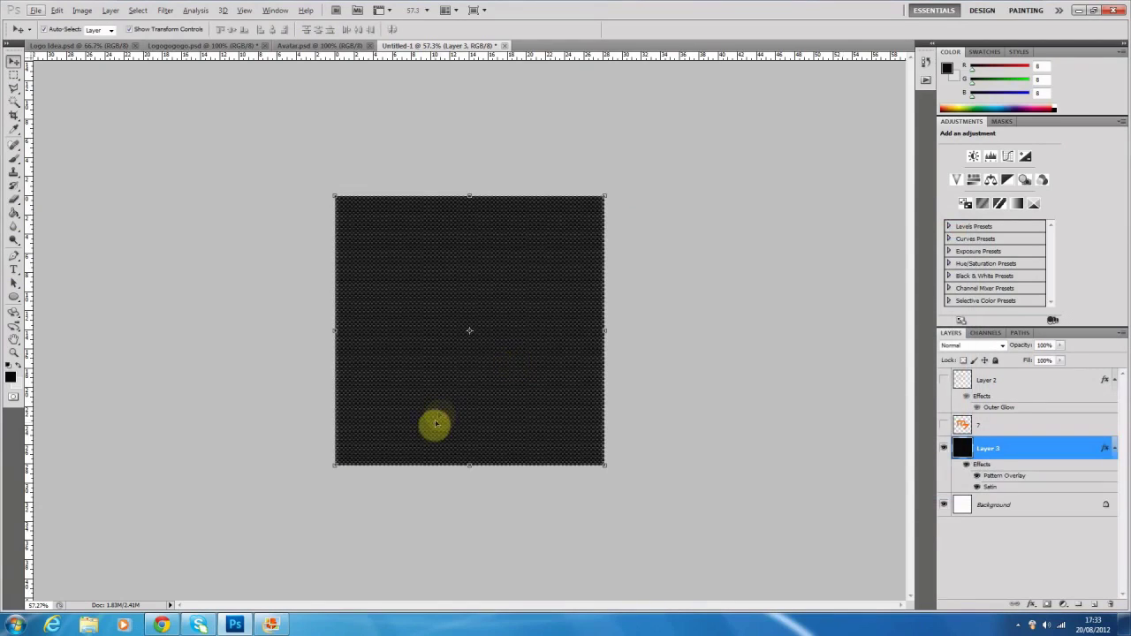
Make the orange logo layer named 7 visible above the patterned background
key(ctrl+plus)
drag(711, 424, 871, 425)
click(960, 425)
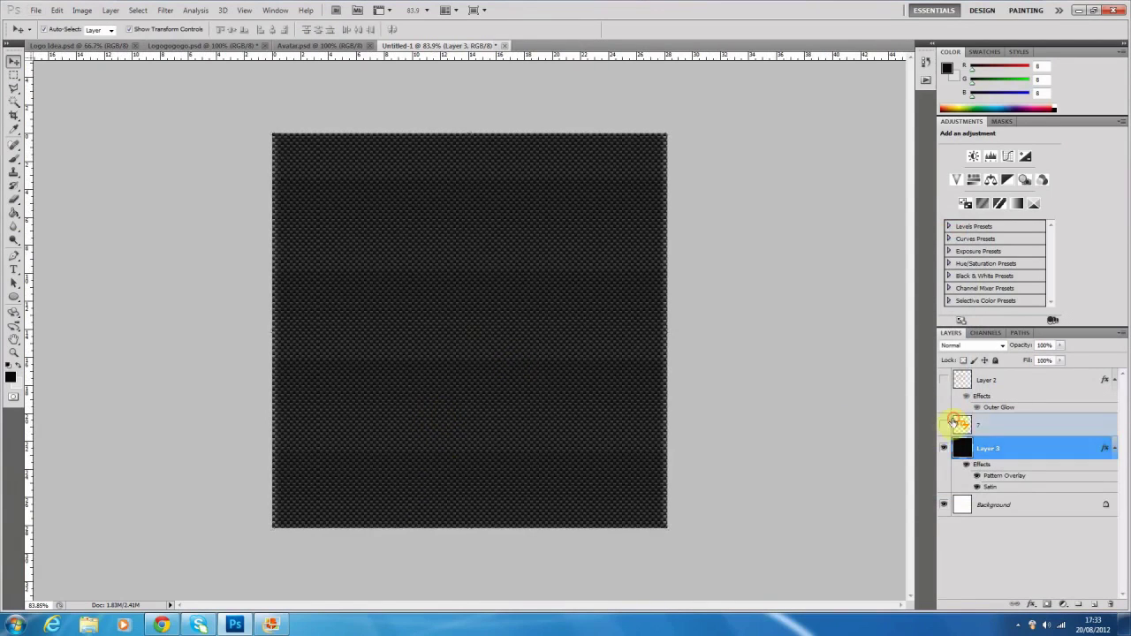
click(944, 425)
click(959, 378)
Add a Pattern Overlay with the brownish metal pattern of diagonal slots to layer 7
double_click(1060, 431)
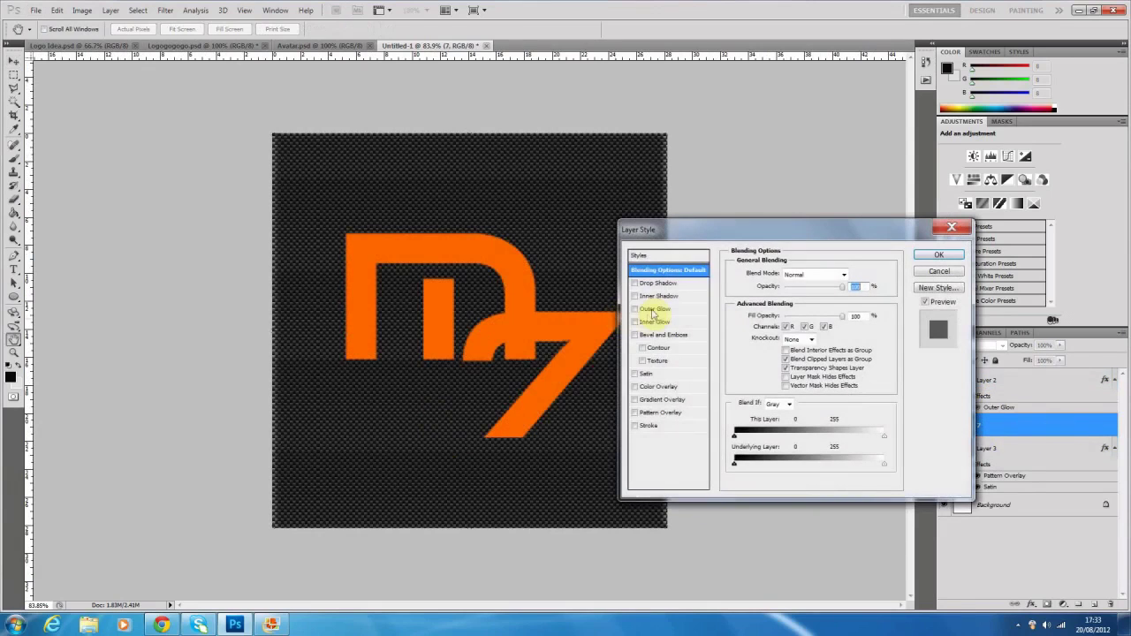
click(658, 413)
click(809, 314)
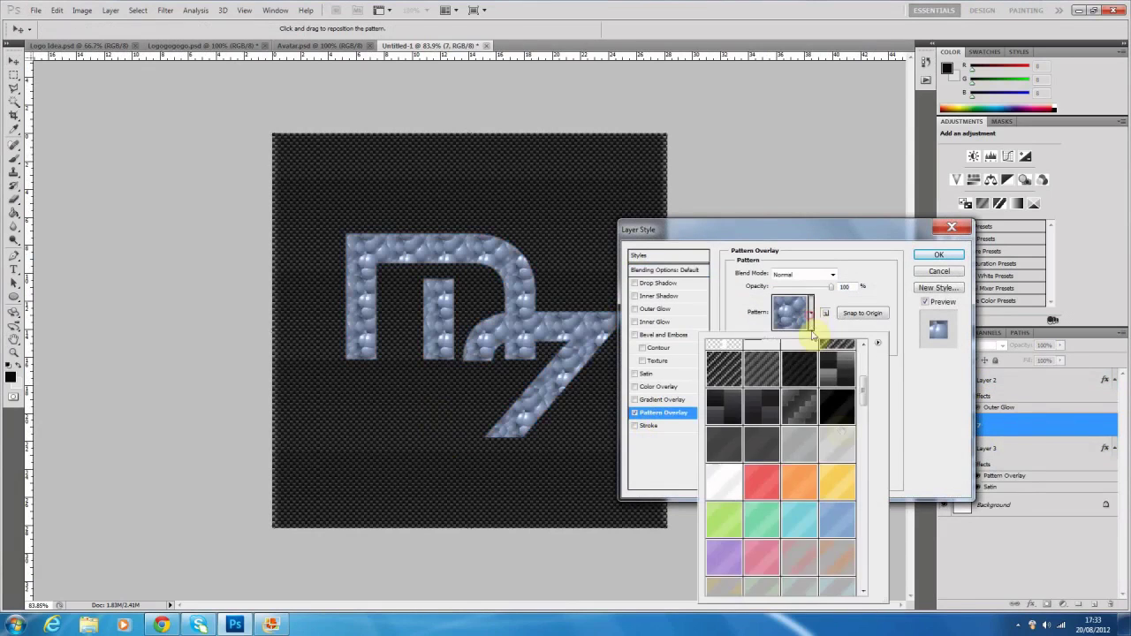
drag(866, 395, 857, 439)
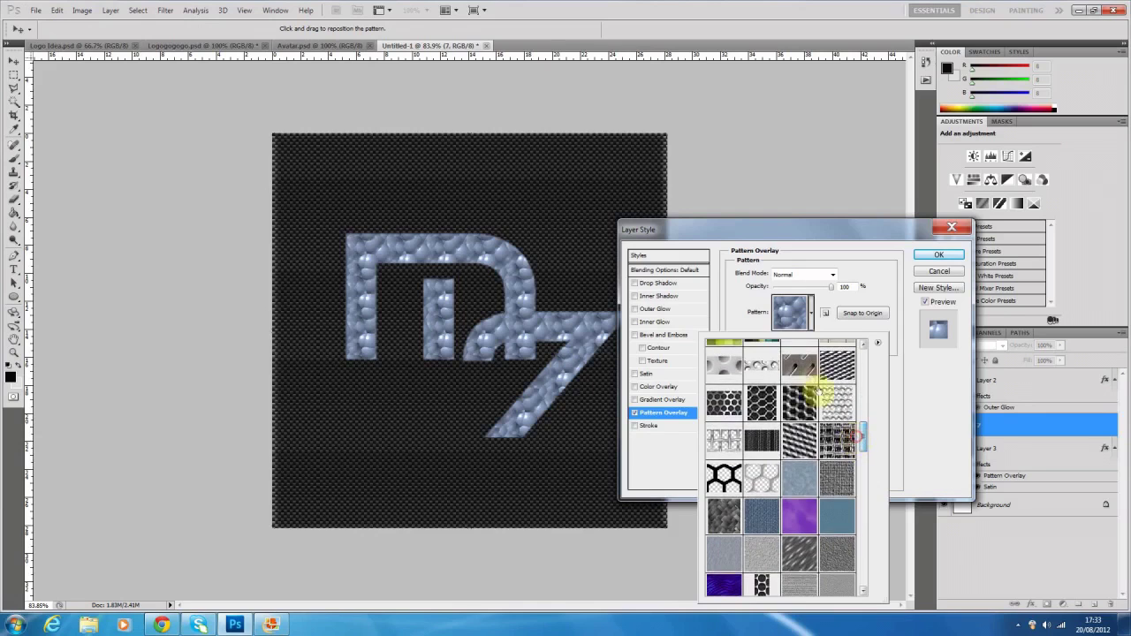
click(799, 364)
click(921, 256)
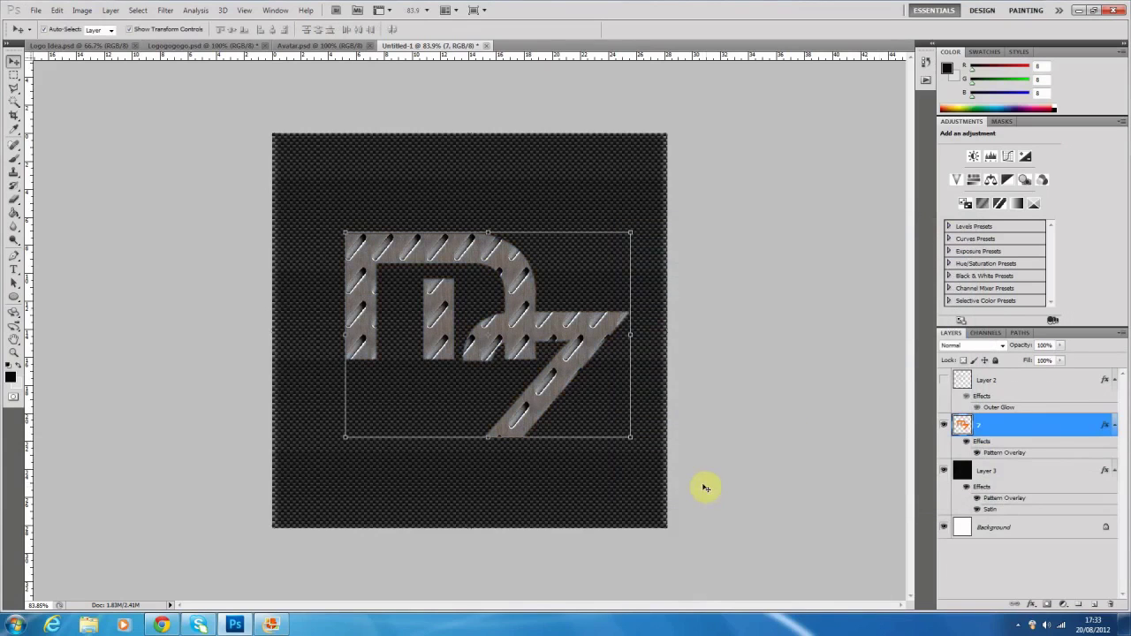
Add a thin dark grey Stroke positioned Outside with Normal blending and 100% opacity to layer 7
double_click(1044, 425)
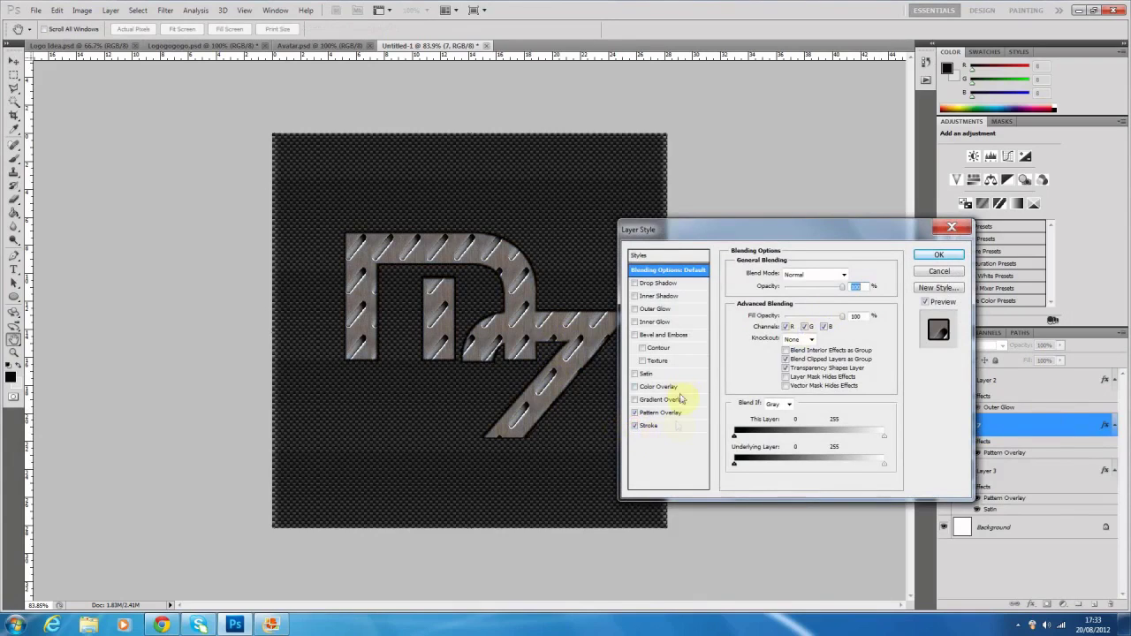
click(675, 428)
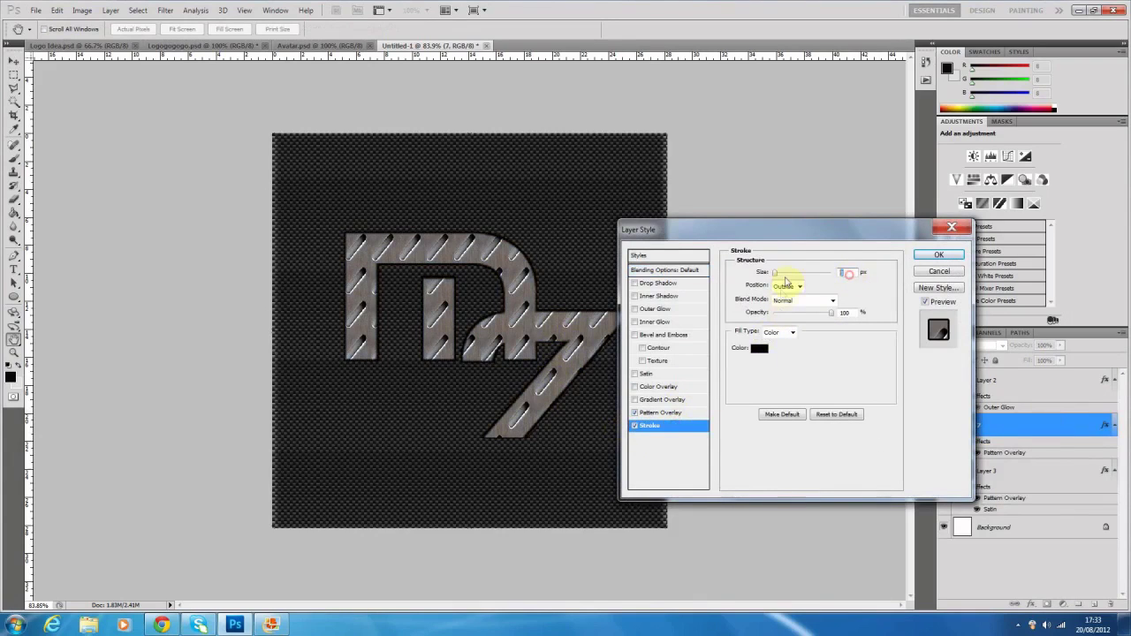
click(758, 349)
click(764, 530)
click(1047, 433)
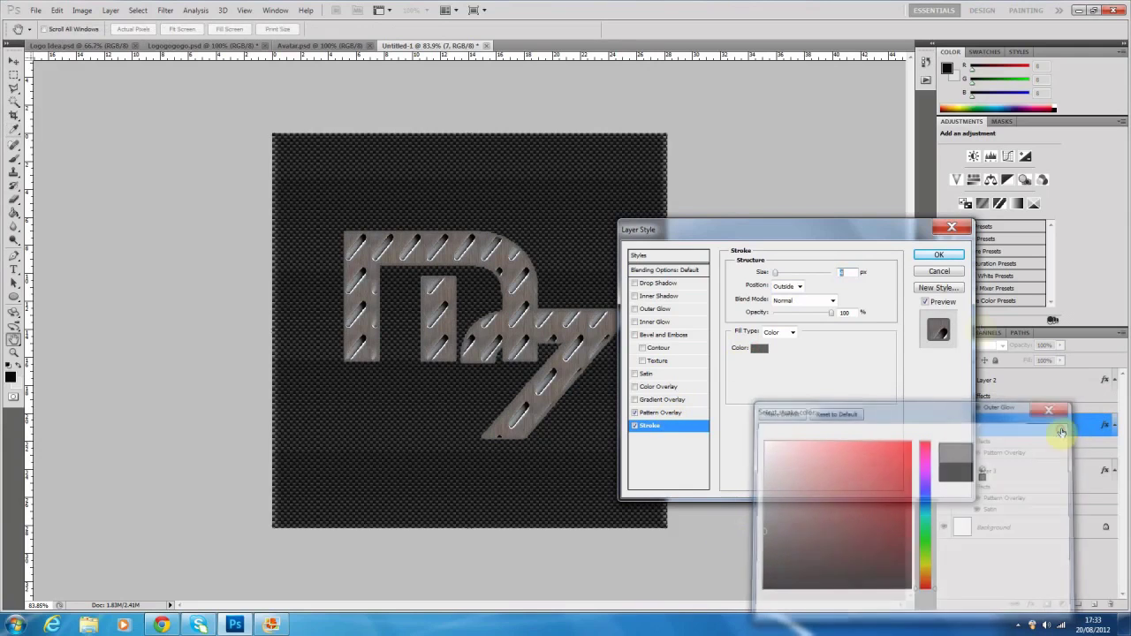
click(940, 255)
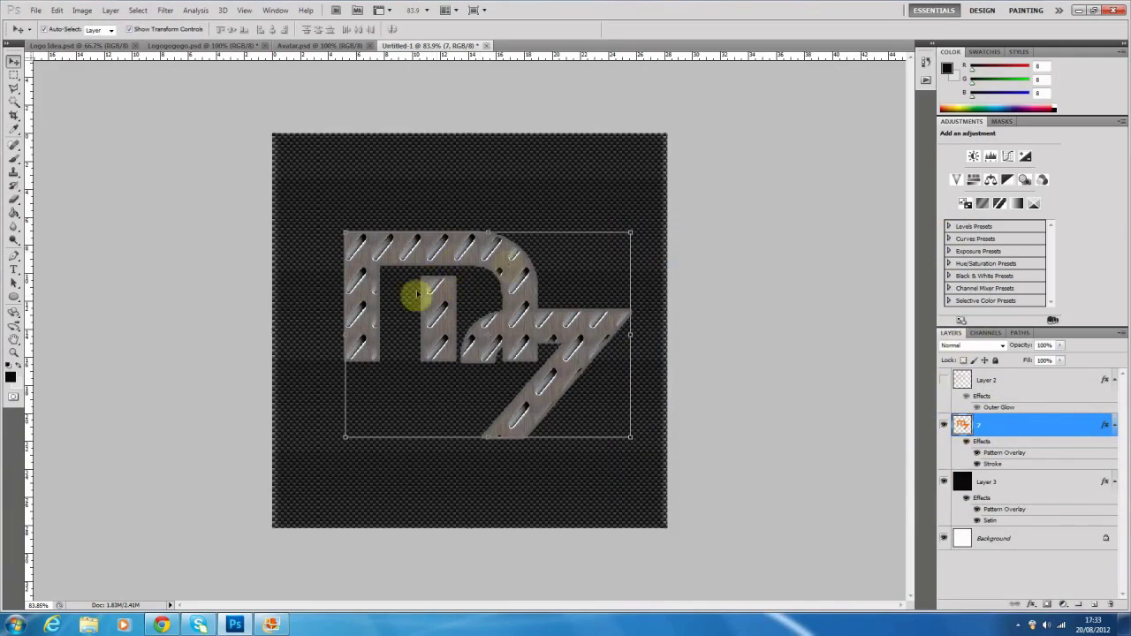
Load the outline of layer 7 as a selection, delete that shape from Layer 3 and deselect
ctrl+click(961, 425)
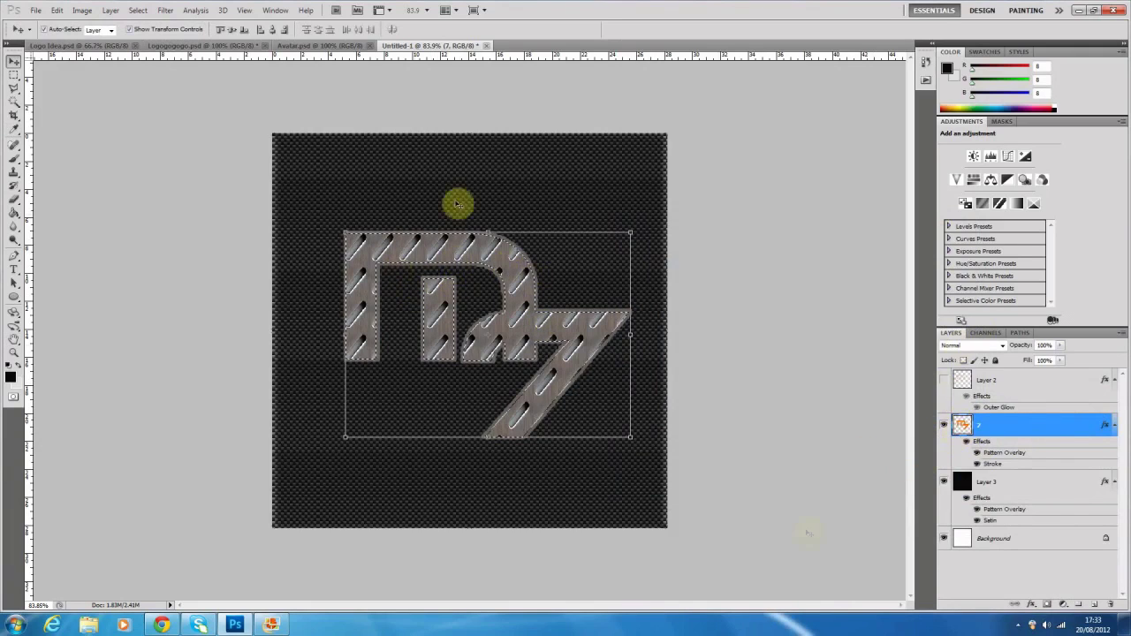
click(1013, 483)
key(Delete)
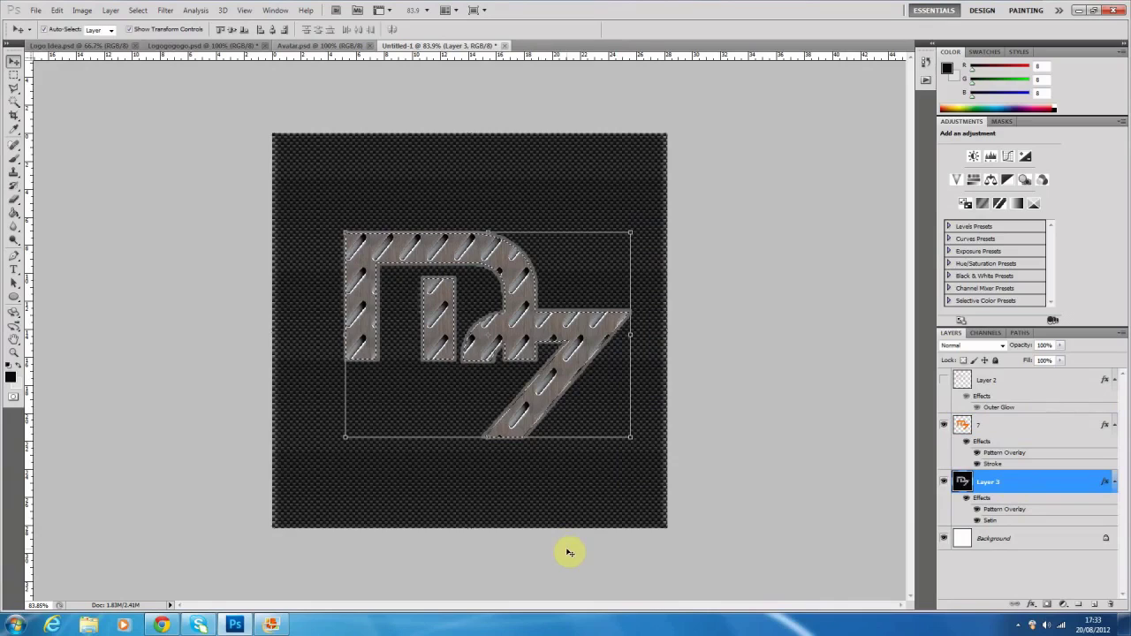
click(15, 74)
click(610, 318)
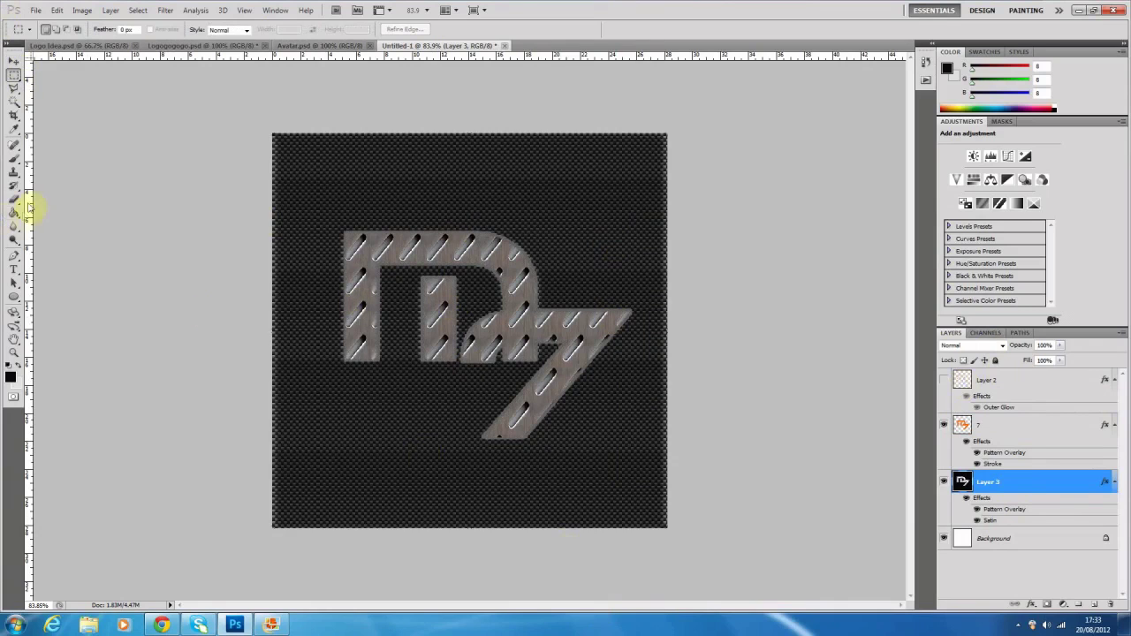
click(15, 159)
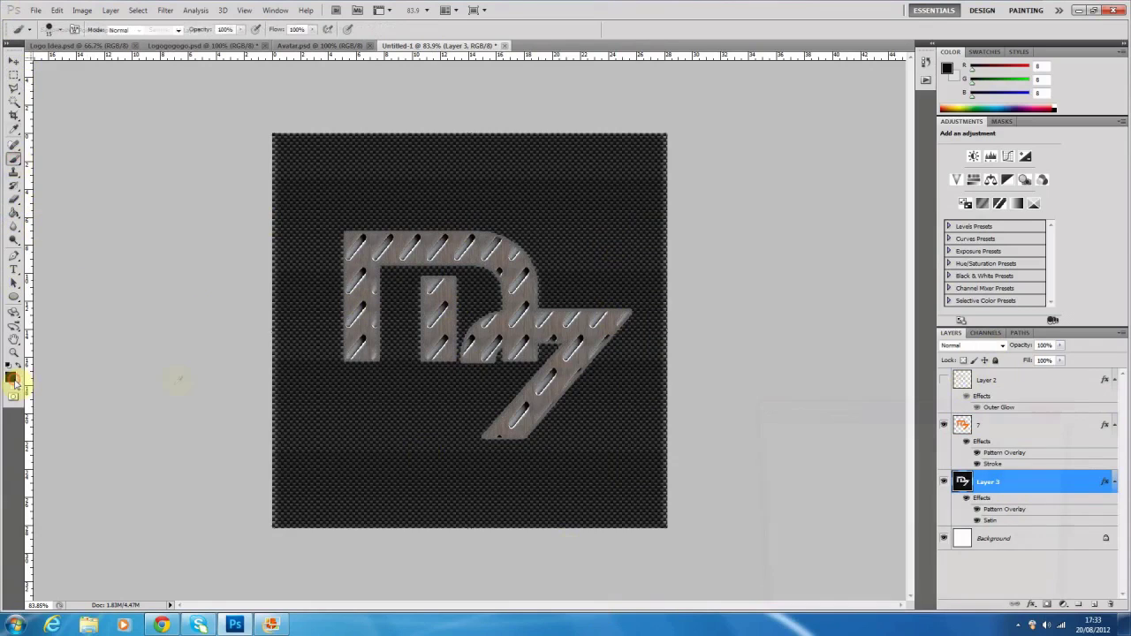
click(13, 380)
key(Return)
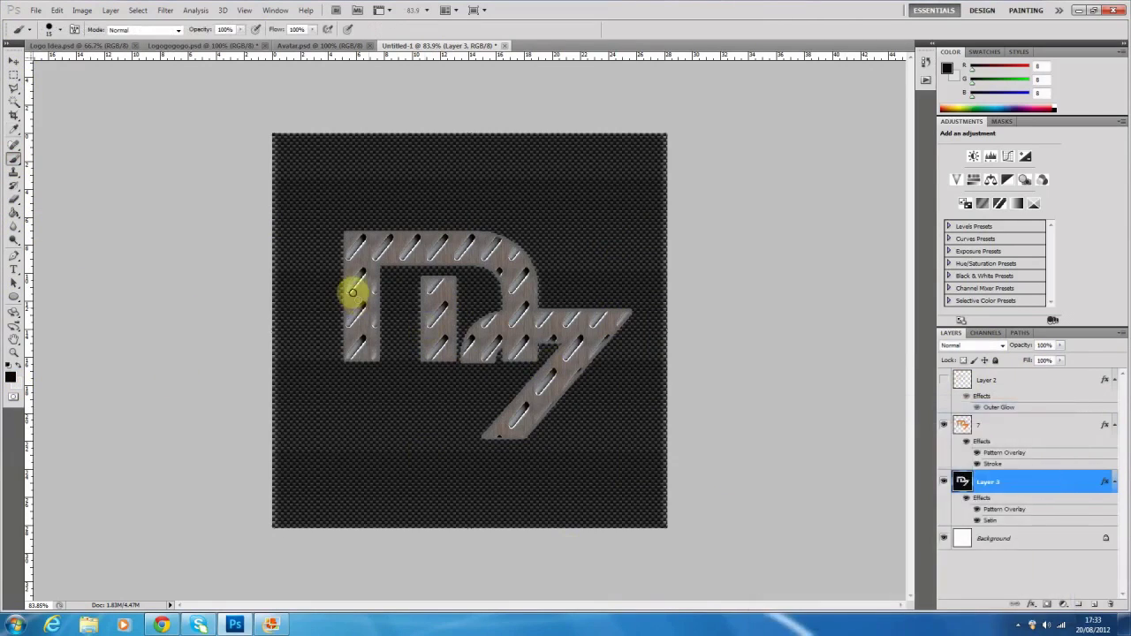
Make Layer 2 visible, select it and set its blend mode to Normal
click(944, 380)
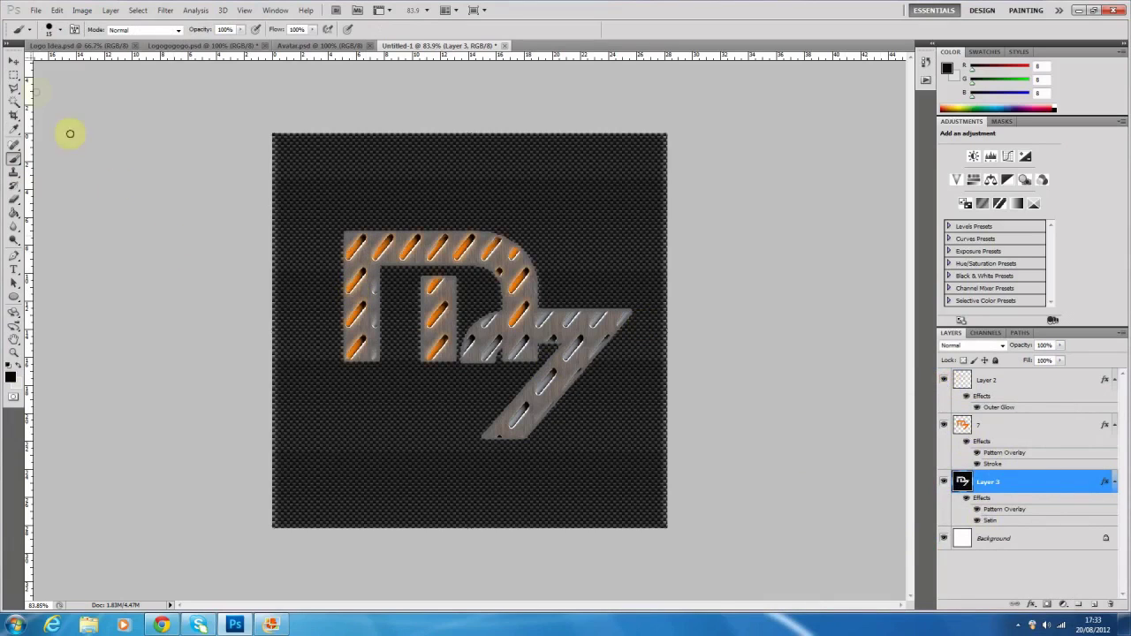
click(14, 75)
click(14, 64)
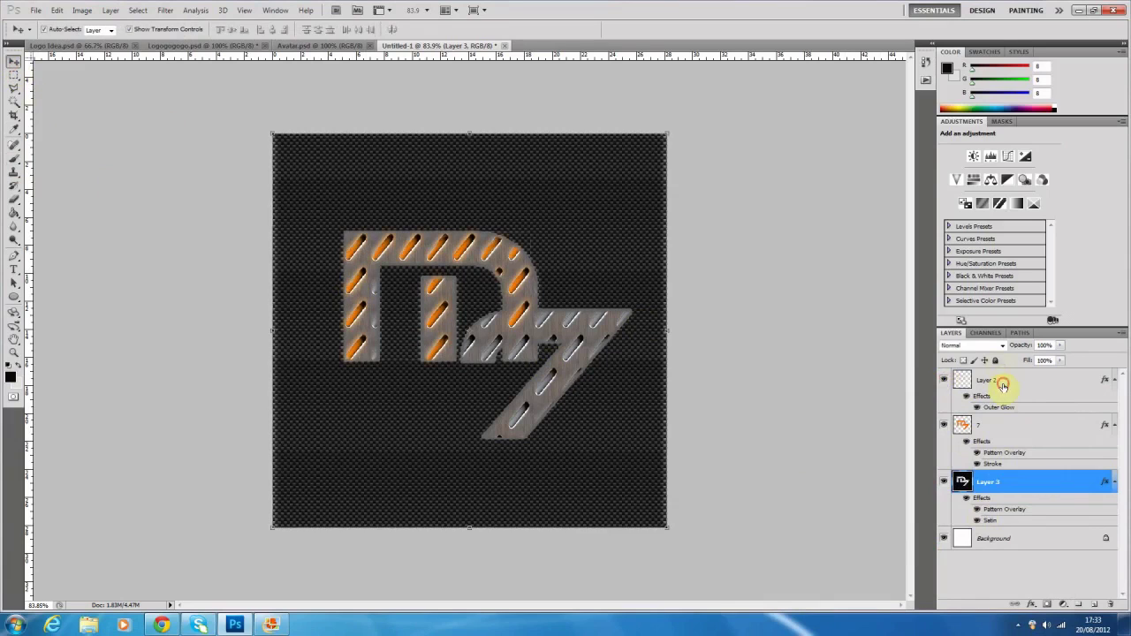
click(1003, 387)
click(972, 345)
click(975, 41)
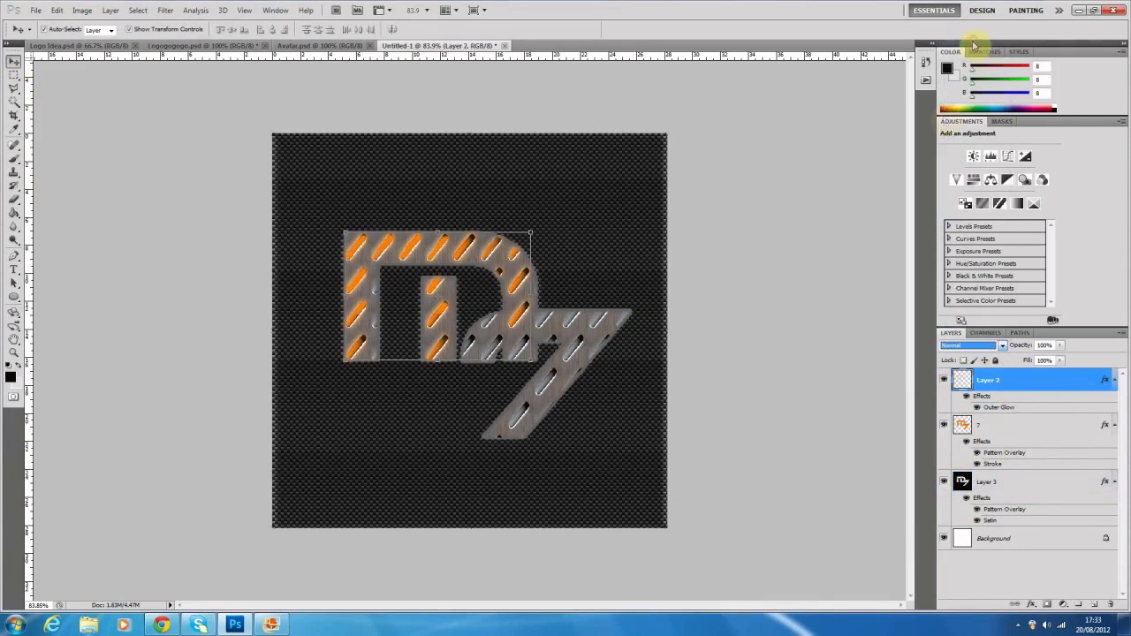
Check the layer style options of Layer 2 and hide its Outer Glow effect
click(1060, 385)
double_click(1060, 385)
click(939, 287)
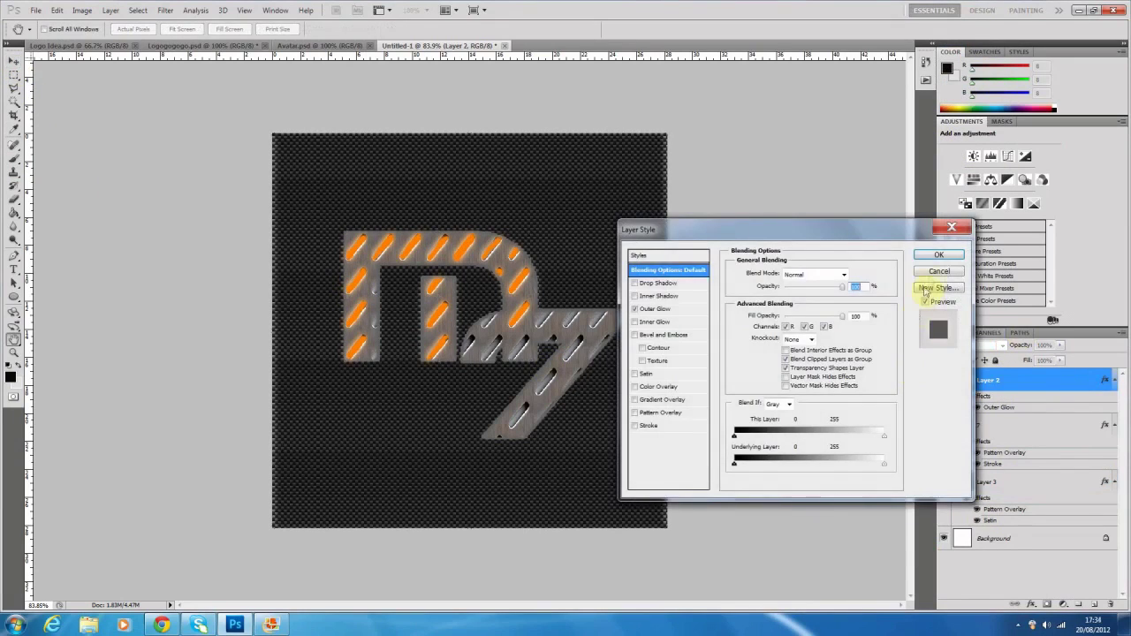
click(976, 408)
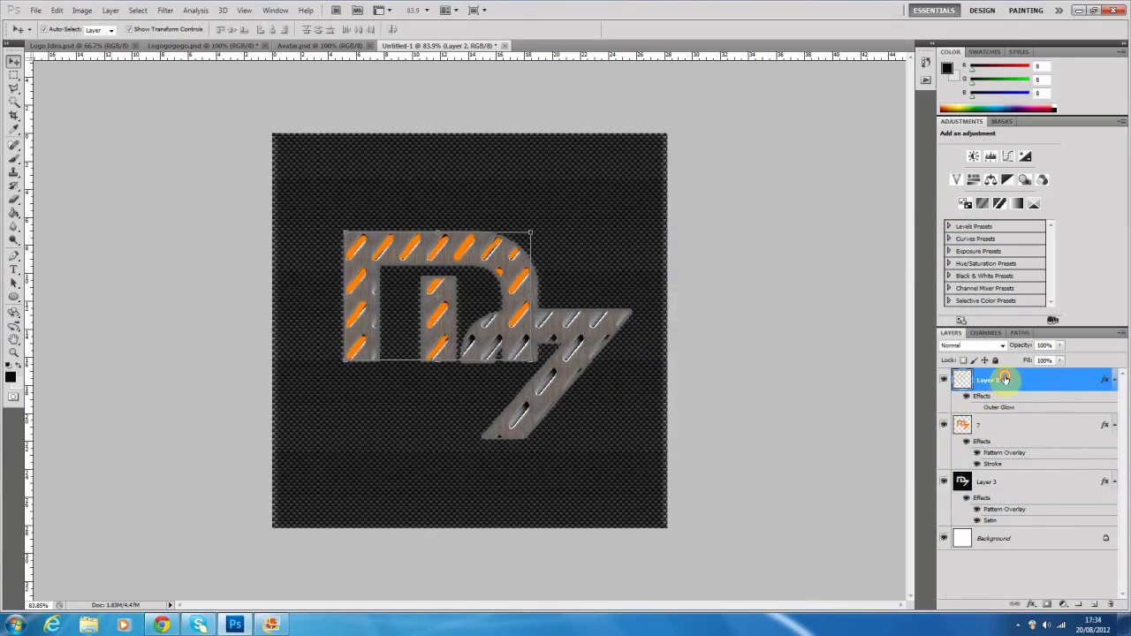
Enable the Outer Glow on Layer 2 and set its colour to orange ff7f00 sampled from the logo
double_click(1005, 379)
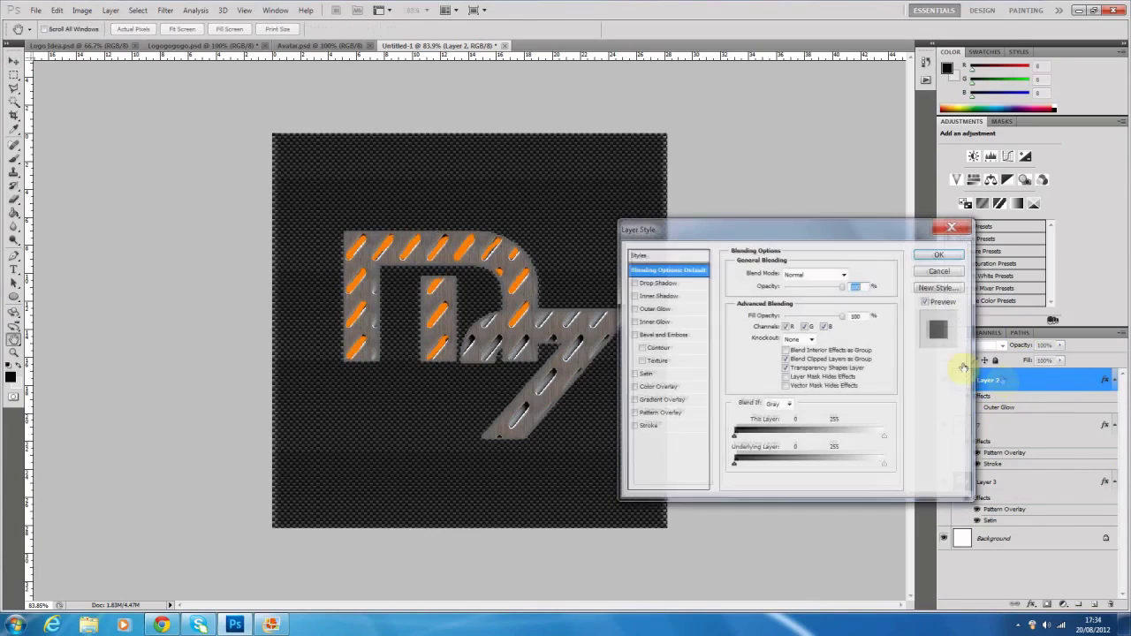
click(654, 309)
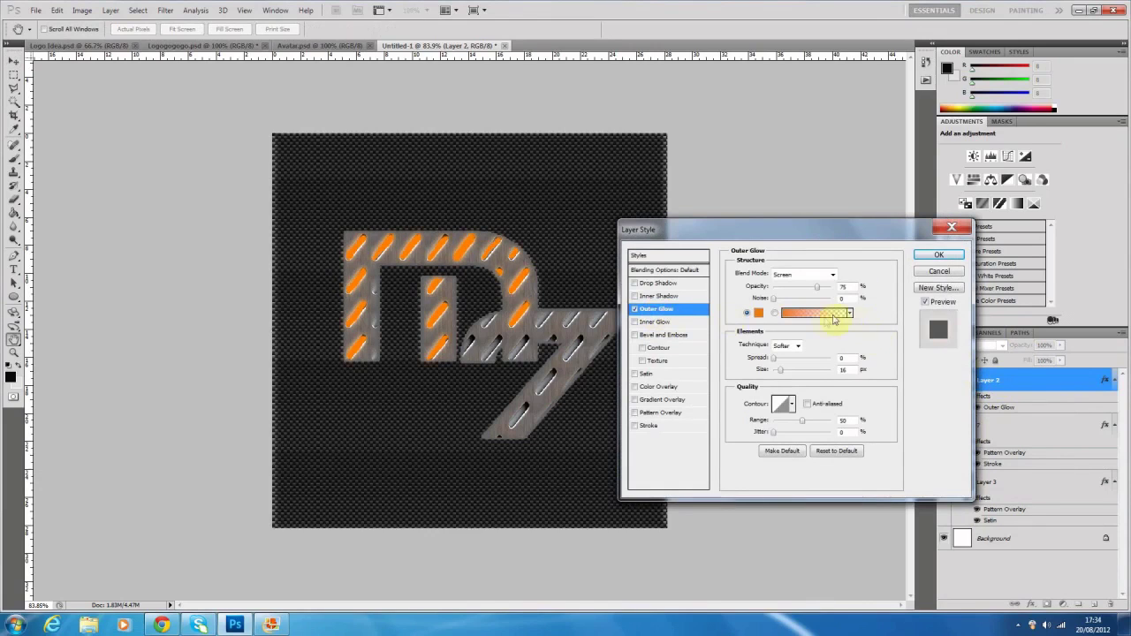
click(759, 313)
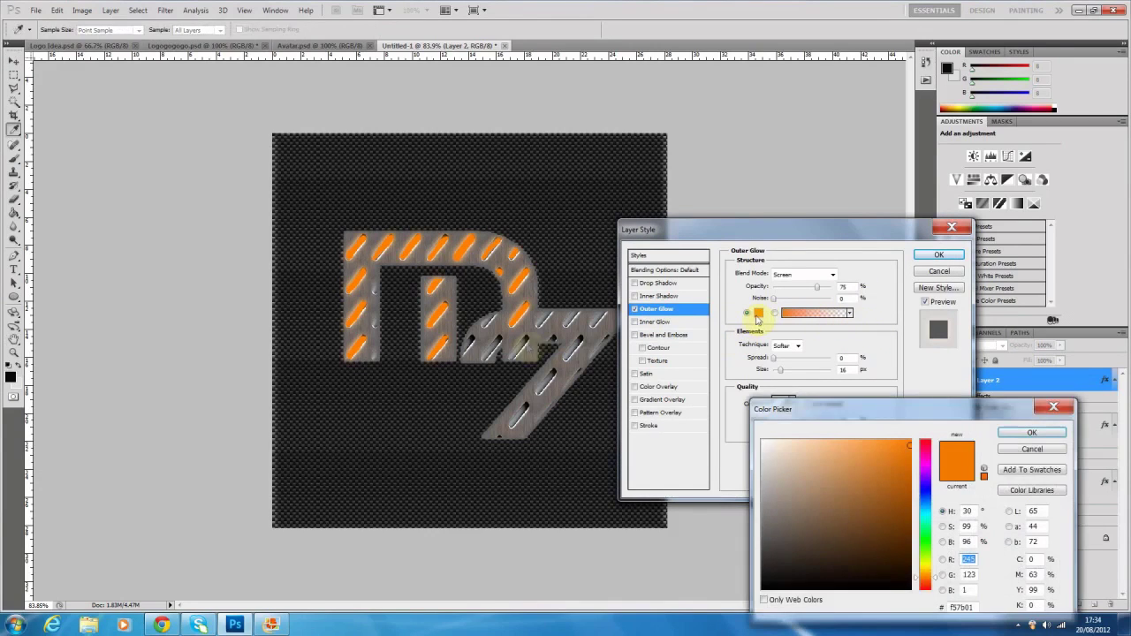
click(439, 247)
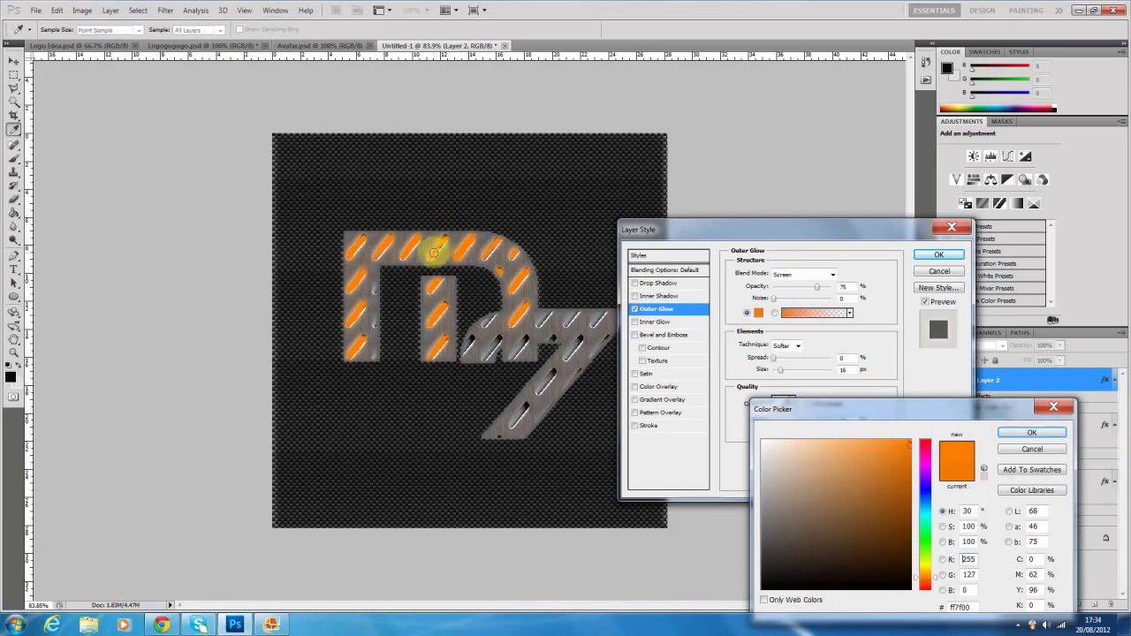
click(1048, 437)
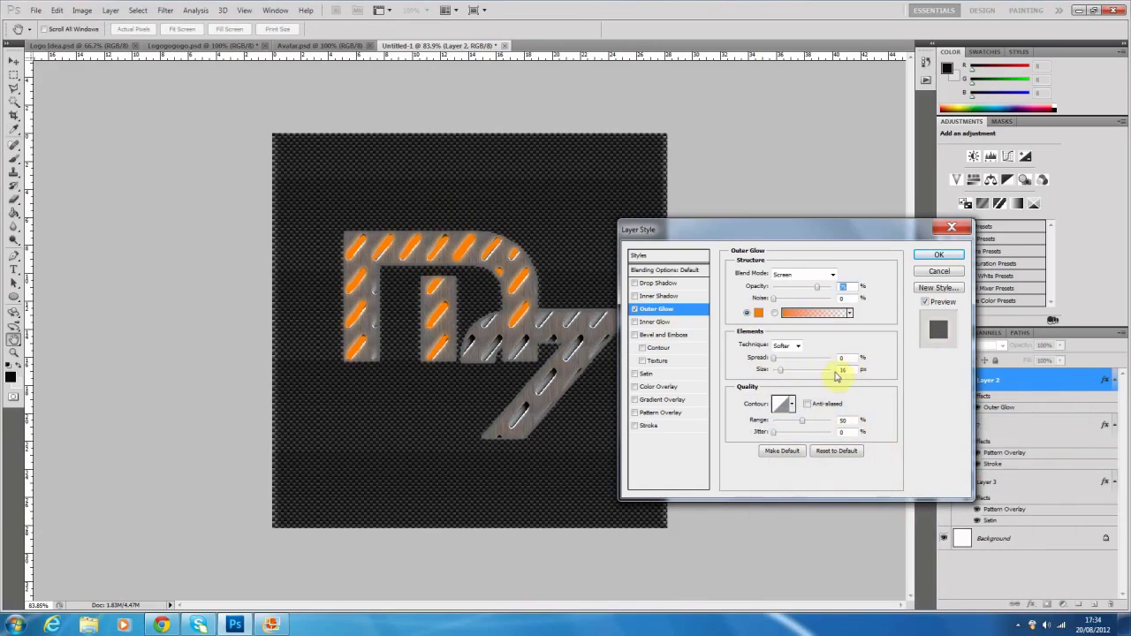
click(939, 254)
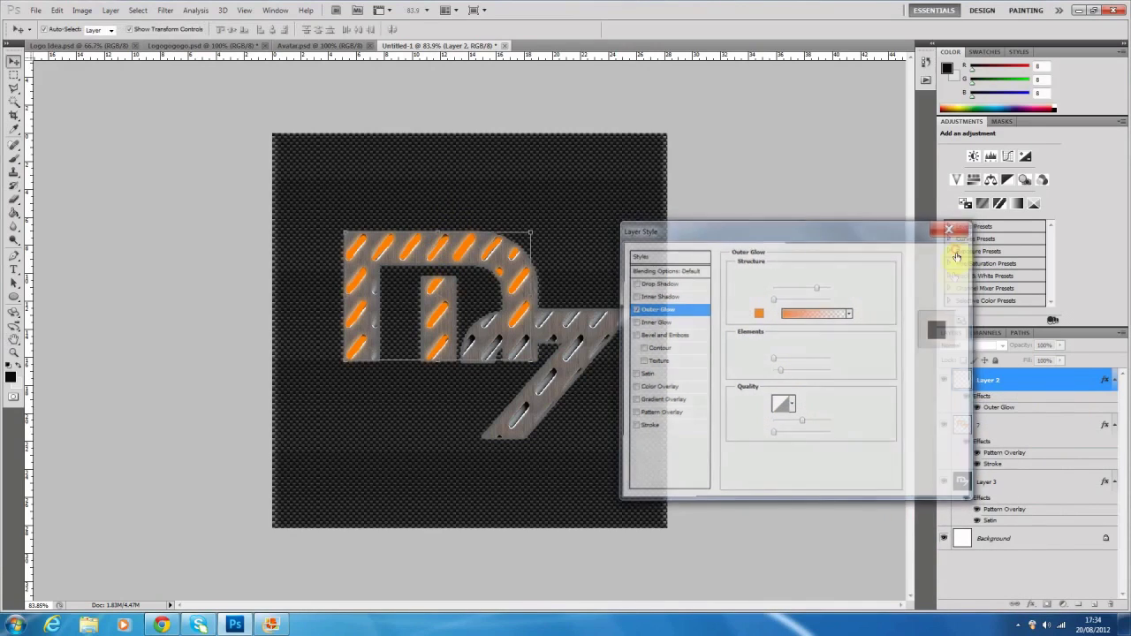
Set the blend mode of Layer 2 to Color and deselect the layer
click(997, 348)
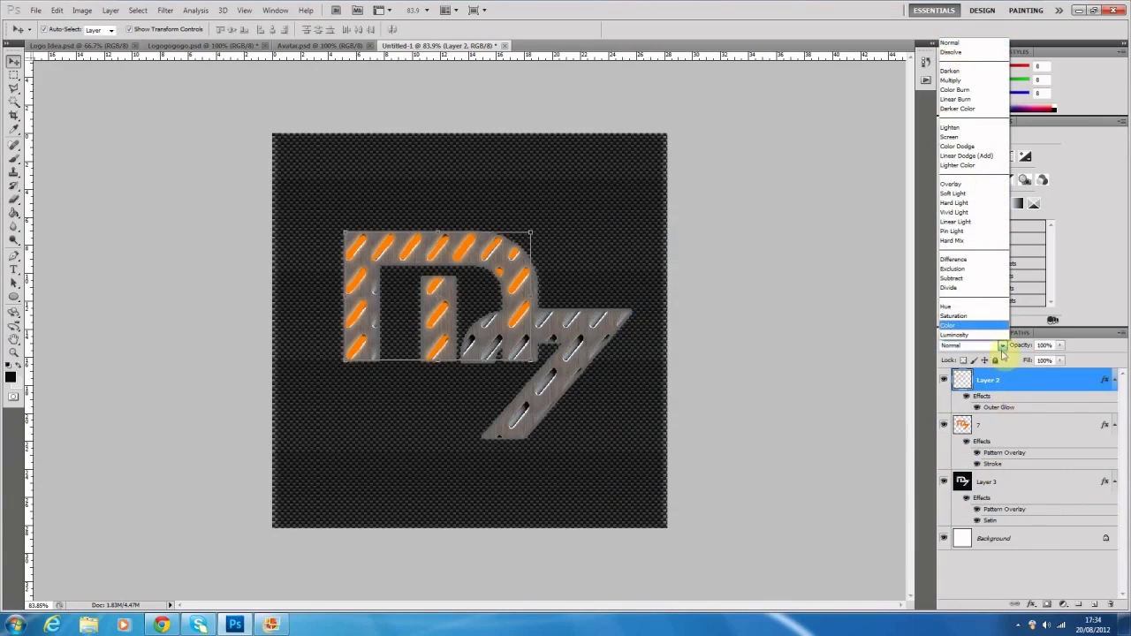
click(848, 367)
click(847, 365)
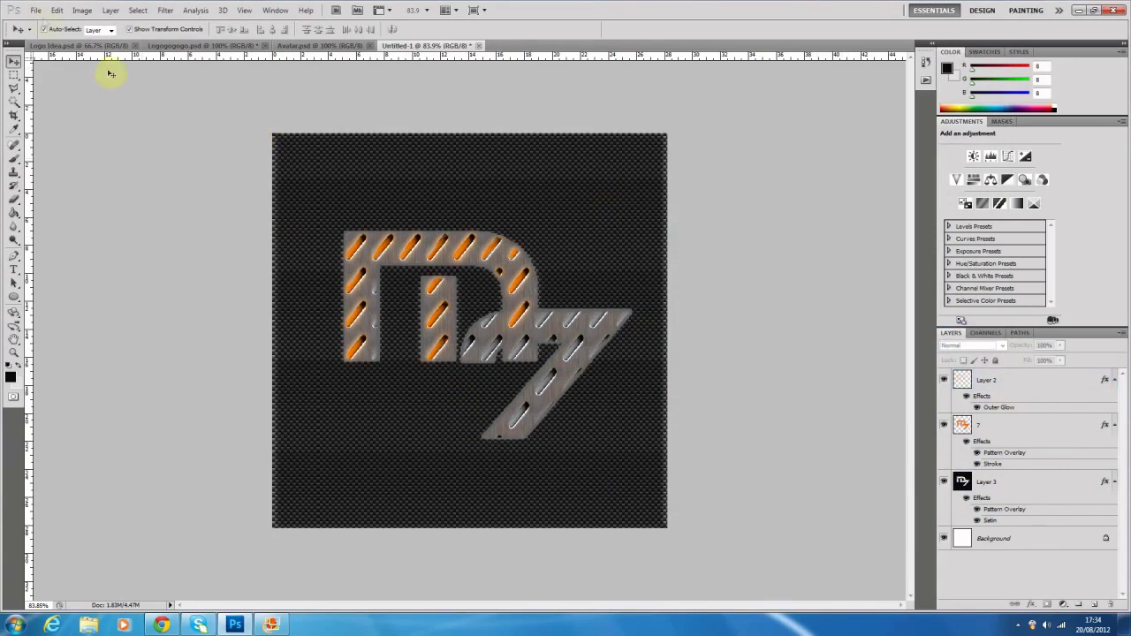
click(83, 10)
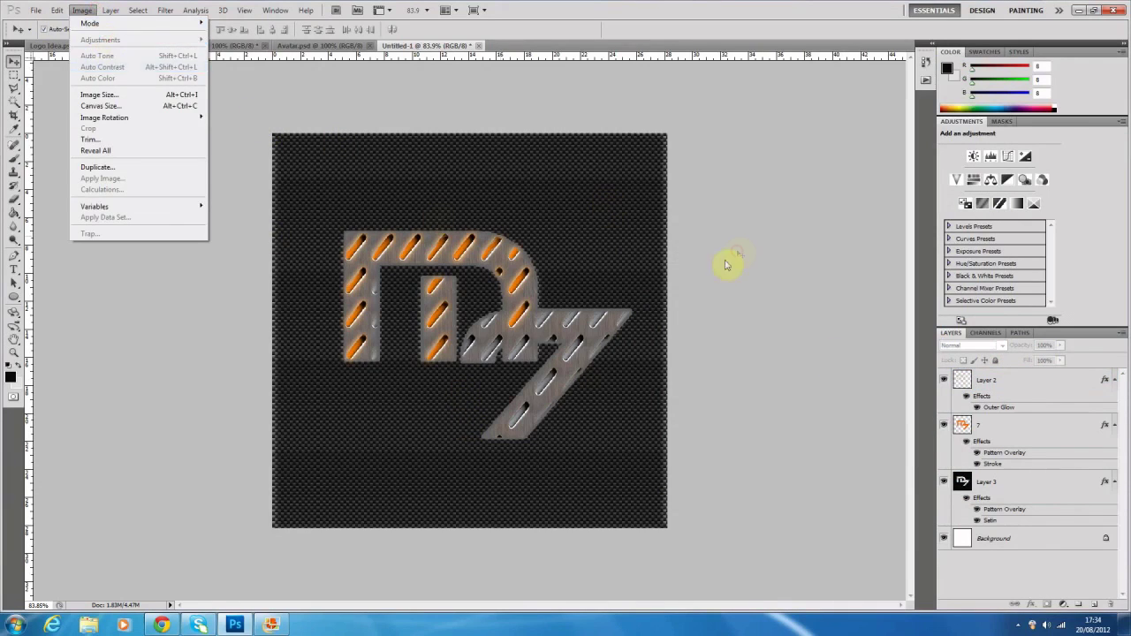
Add the text monk7mad in 72 pt Xirod and position it centred below the M7 logo
click(688, 318)
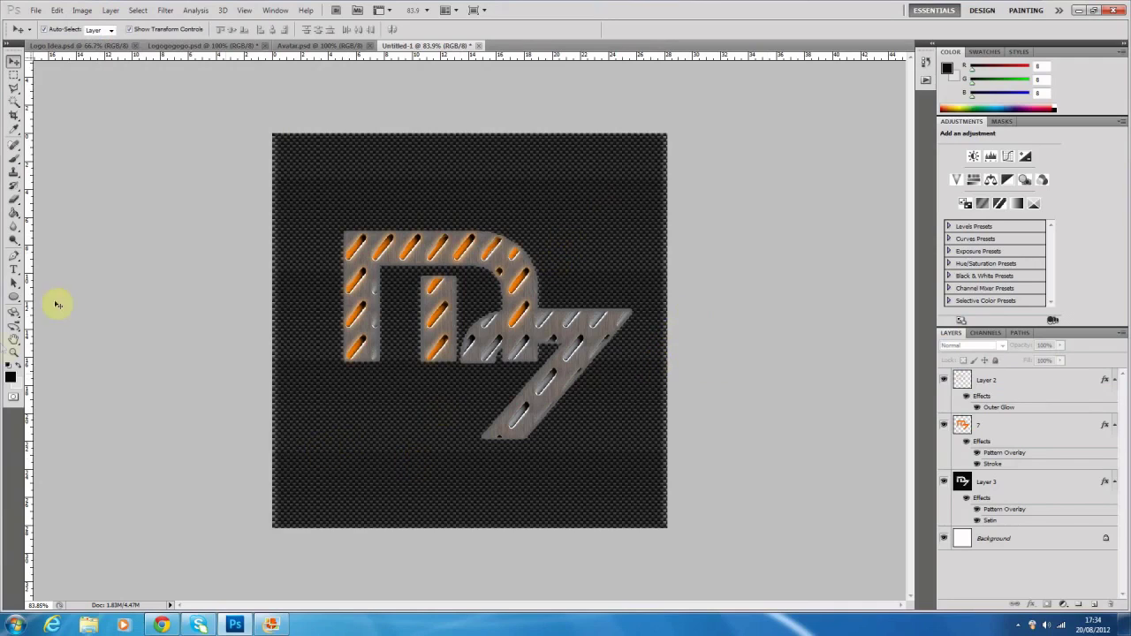
click(14, 267)
click(335, 484)
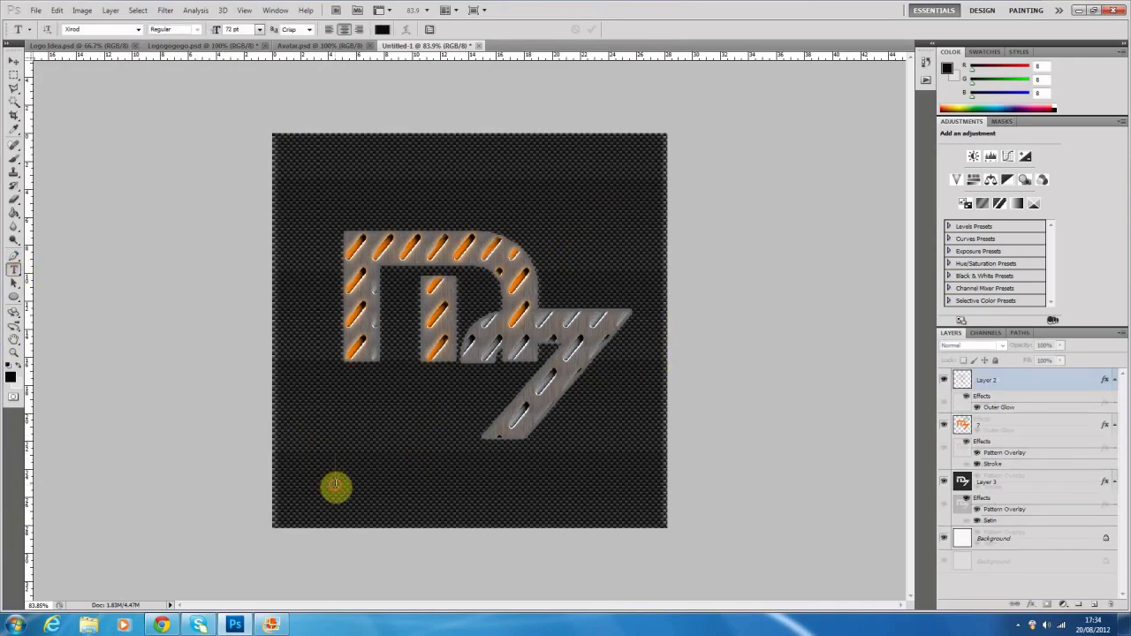
text(MONKZMAD)
click(14, 60)
drag(298, 450, 537, 478)
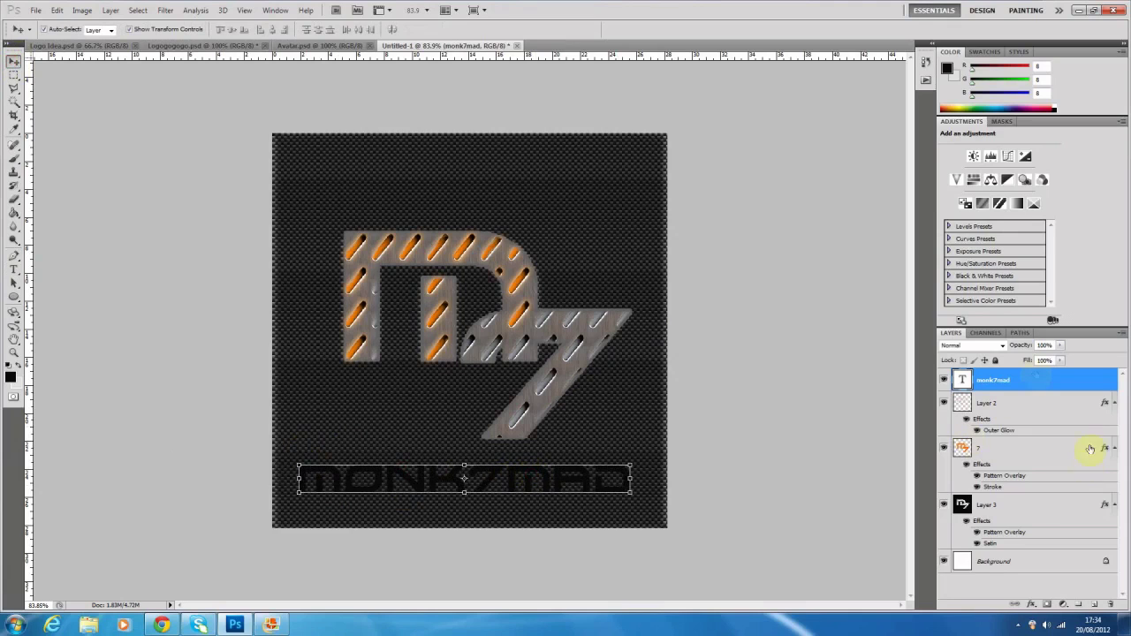
Apply a black-to-white Gradient Overlay to the monk7mad text layer and deselect the layer
double_click(1038, 376)
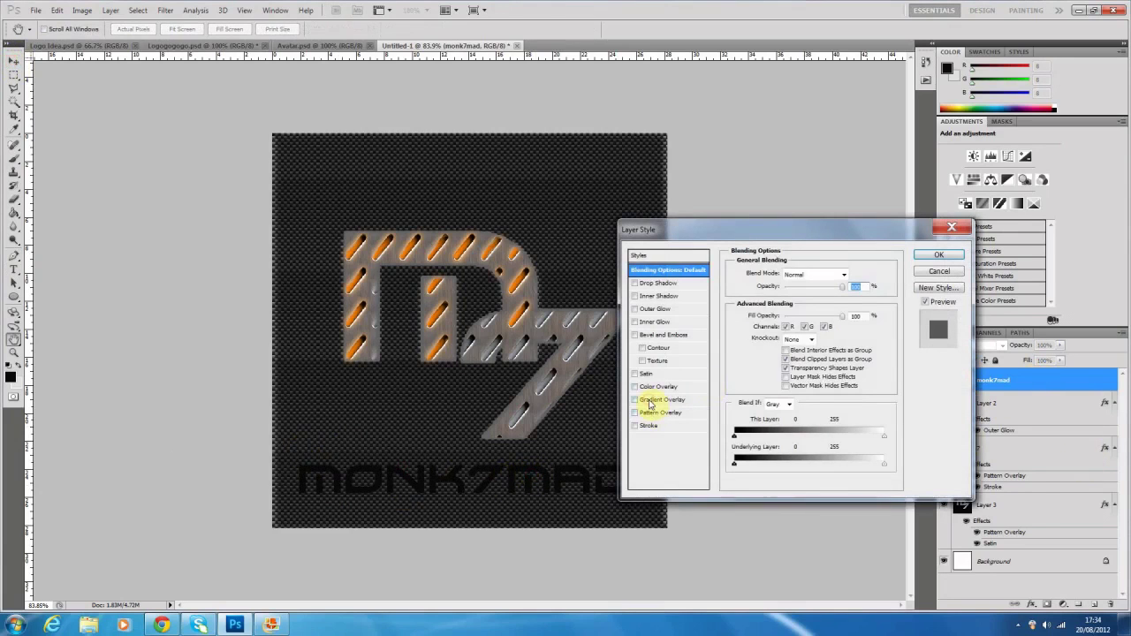
click(654, 400)
key(Return)
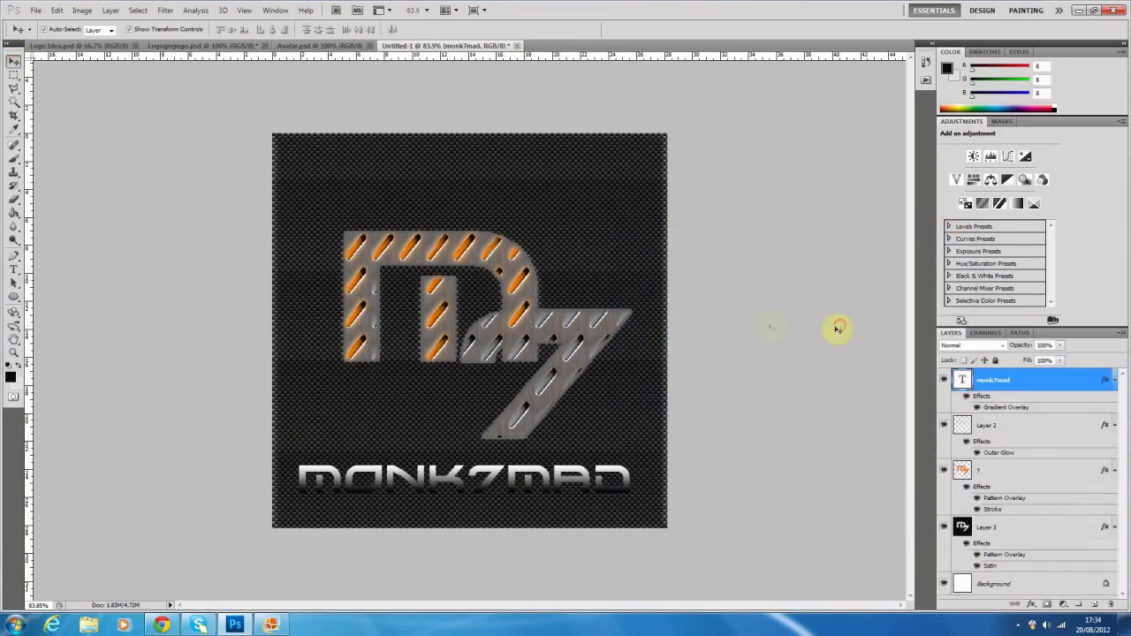
click(833, 324)
Preview the avatar's JPEG export in Save for Web & Devices and leave without saving
click(56, 9)
mouse_move(36, 10)
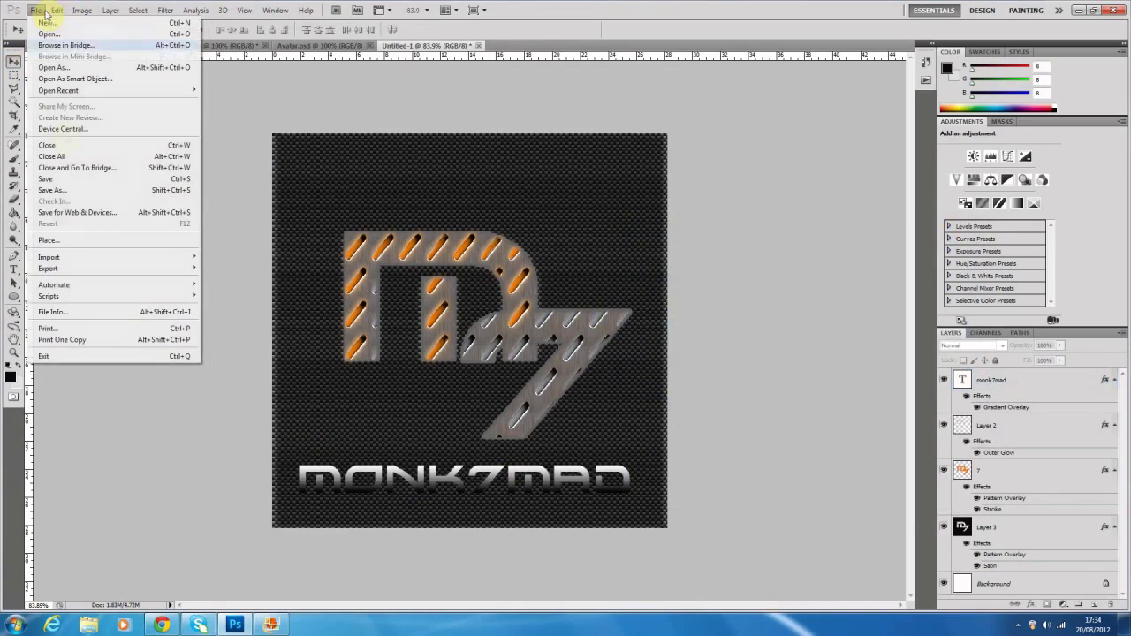
click(84, 212)
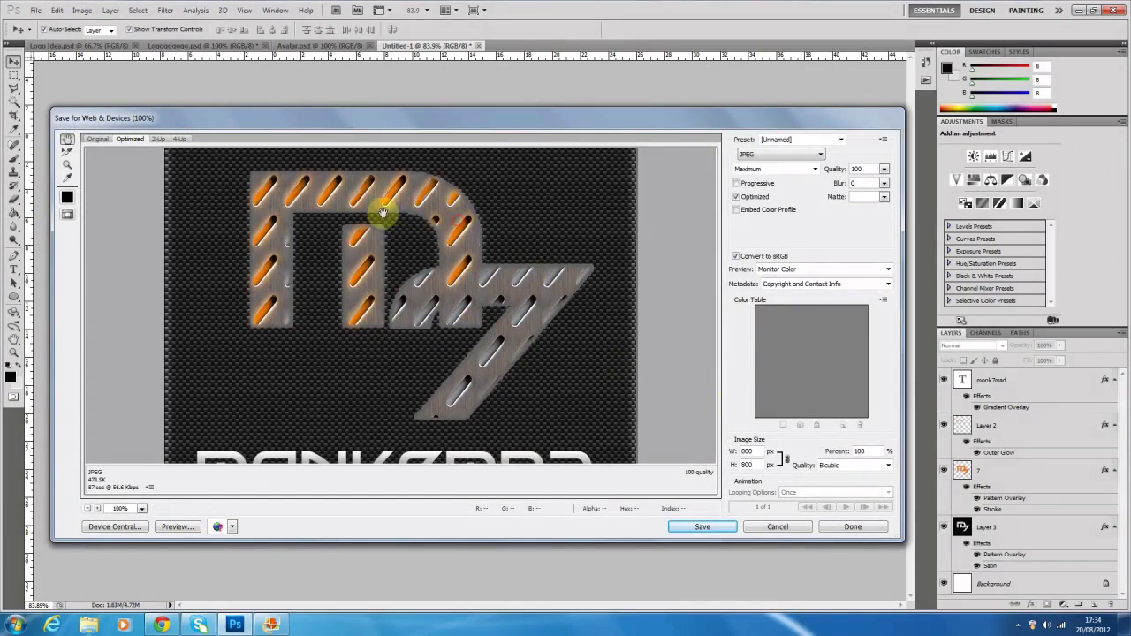
click(764, 531)
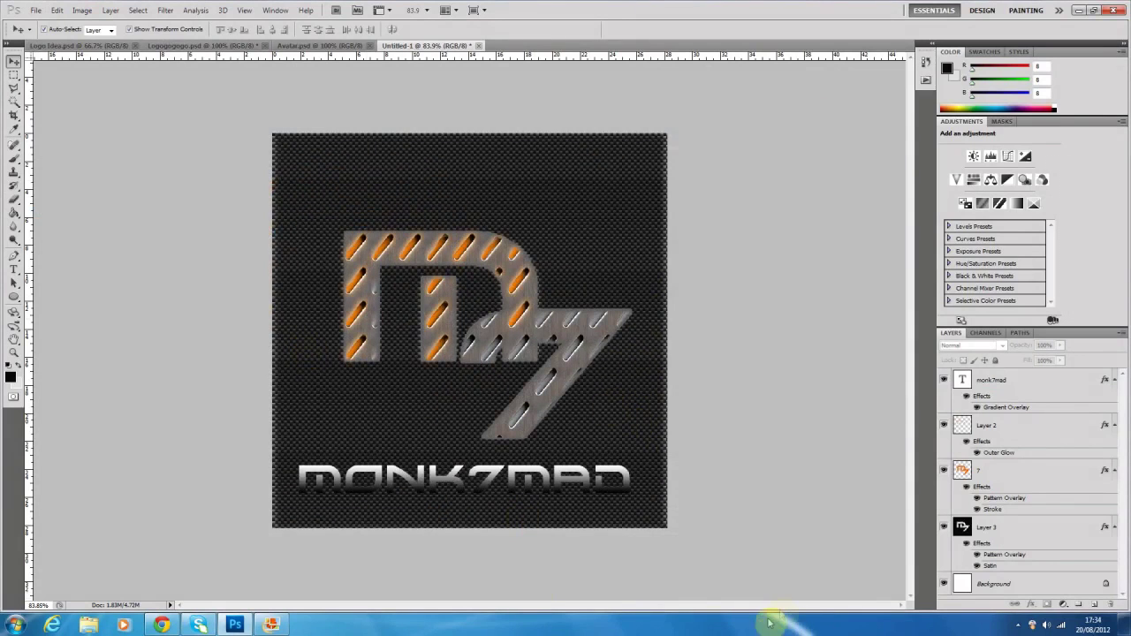
Switch to the Avatar.psd document to view the finished red Monk7Mad avatar
click(292, 45)
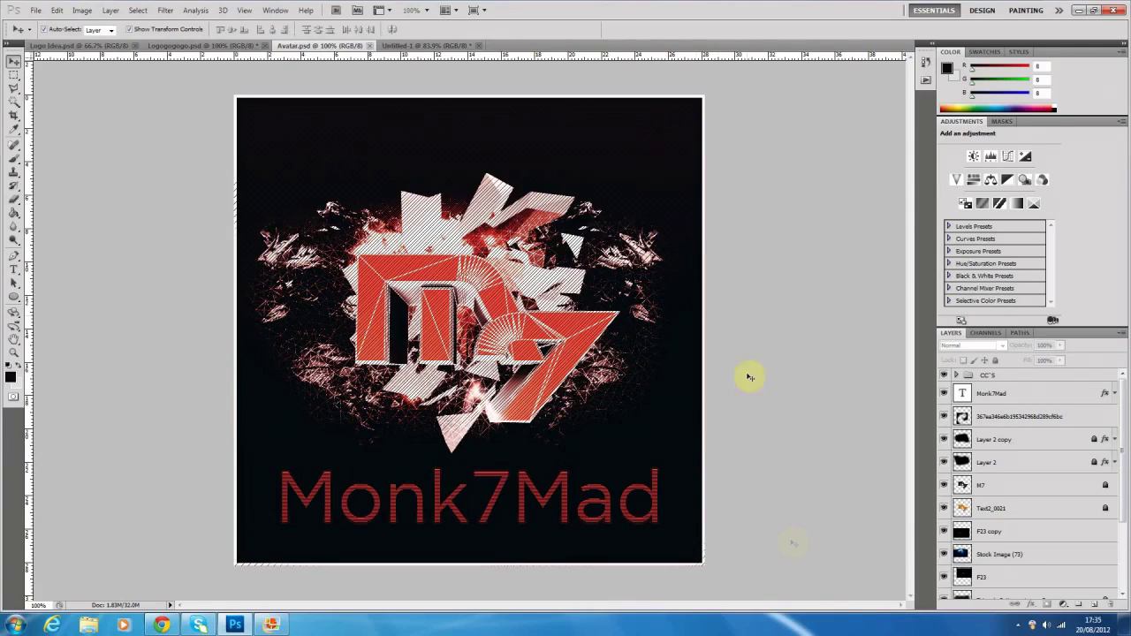
click(1019, 625)
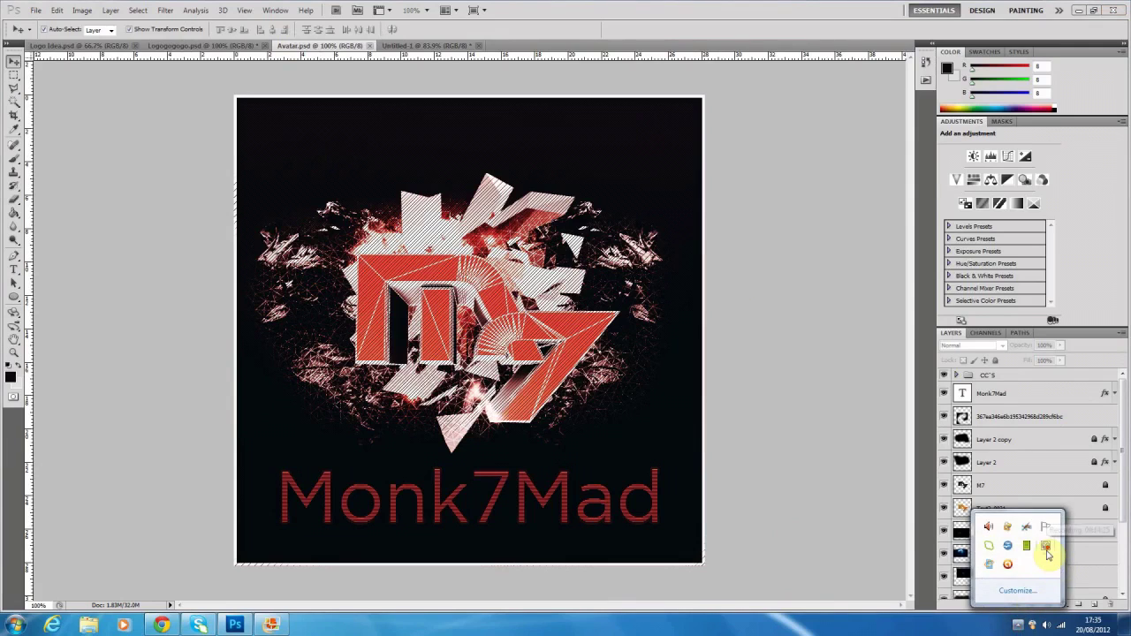